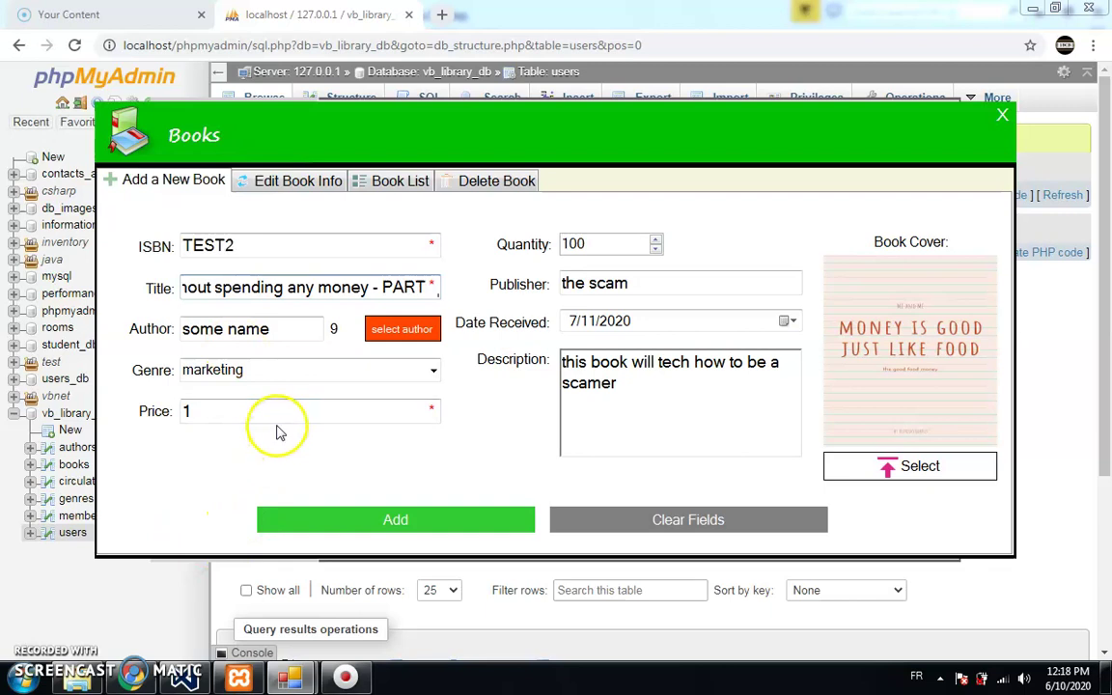
Set the new book's price to 44 and quantity to 87, append "part 2" to its description, and add the book.
double_click(275, 412)
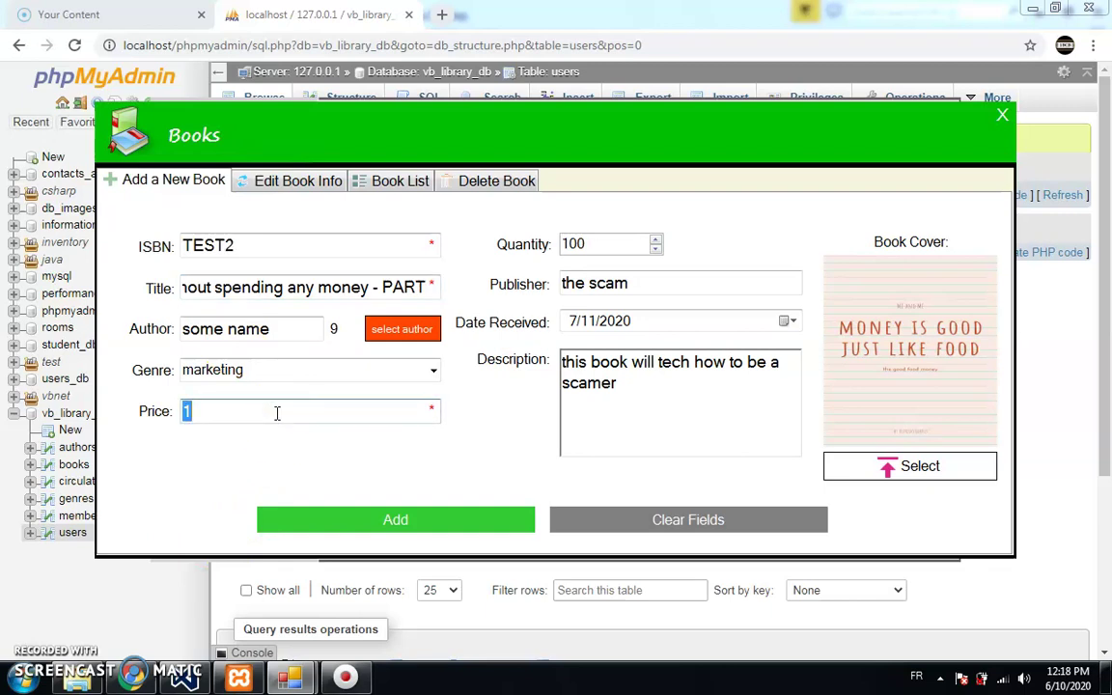
text(44)
click(570, 244)
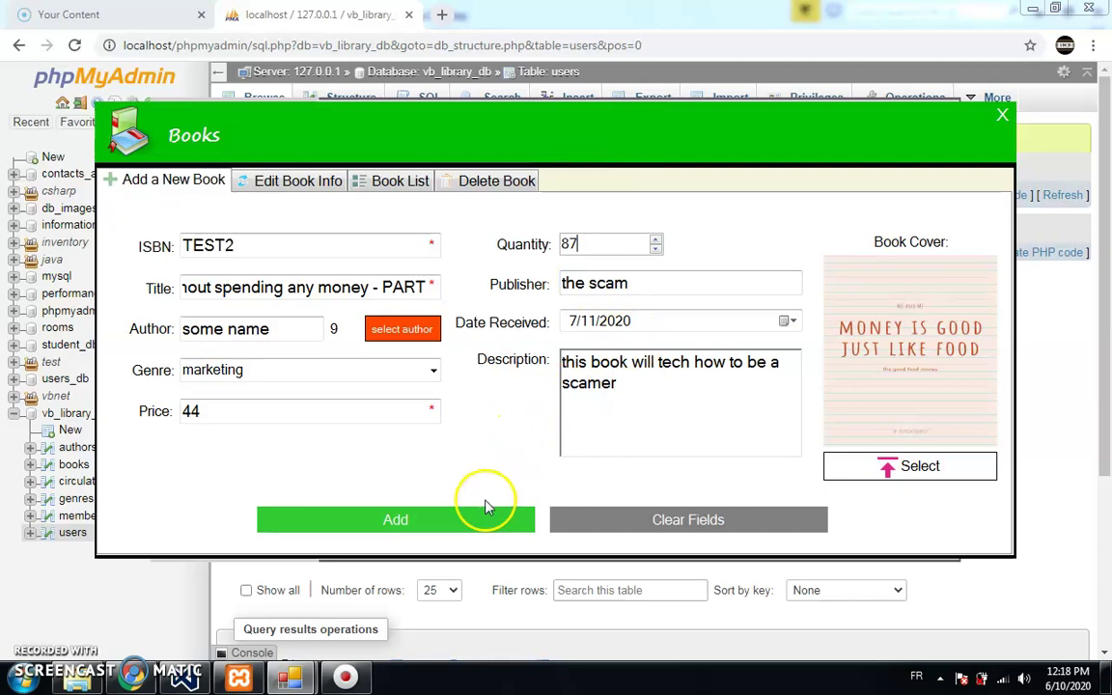
click(628, 399)
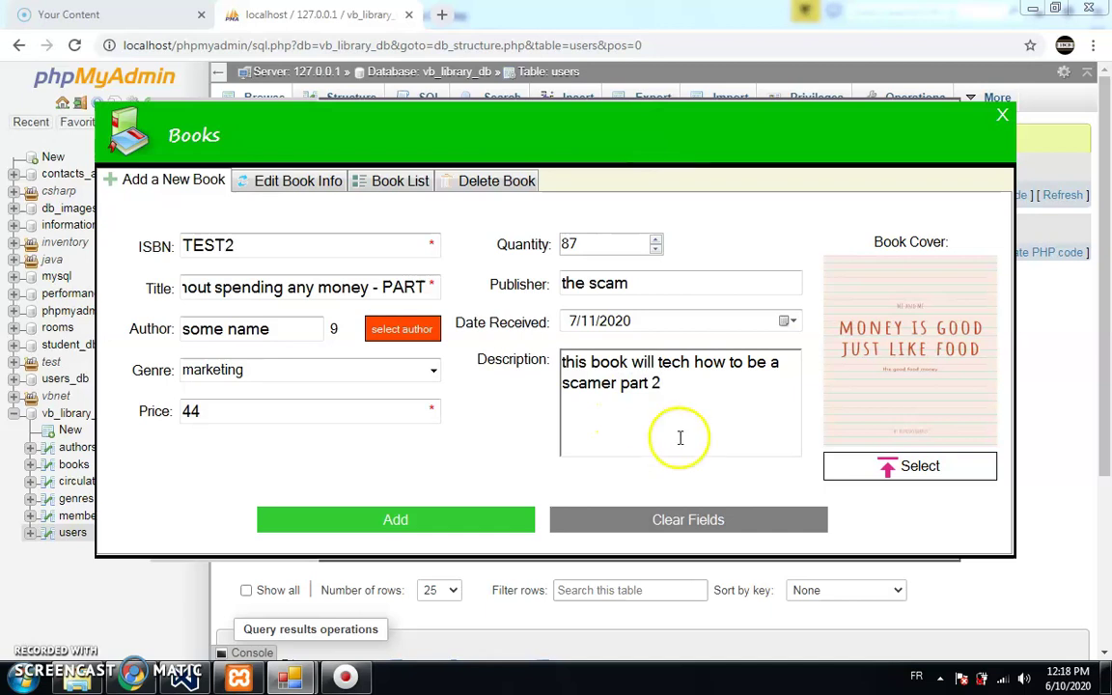
click(470, 512)
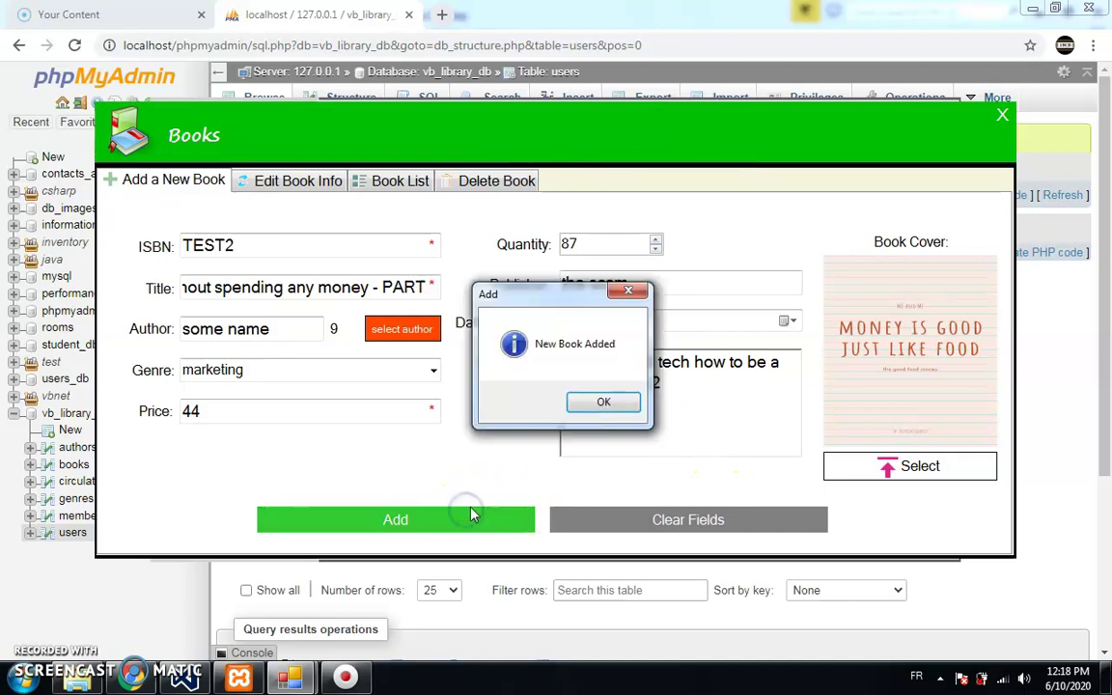
click(588, 400)
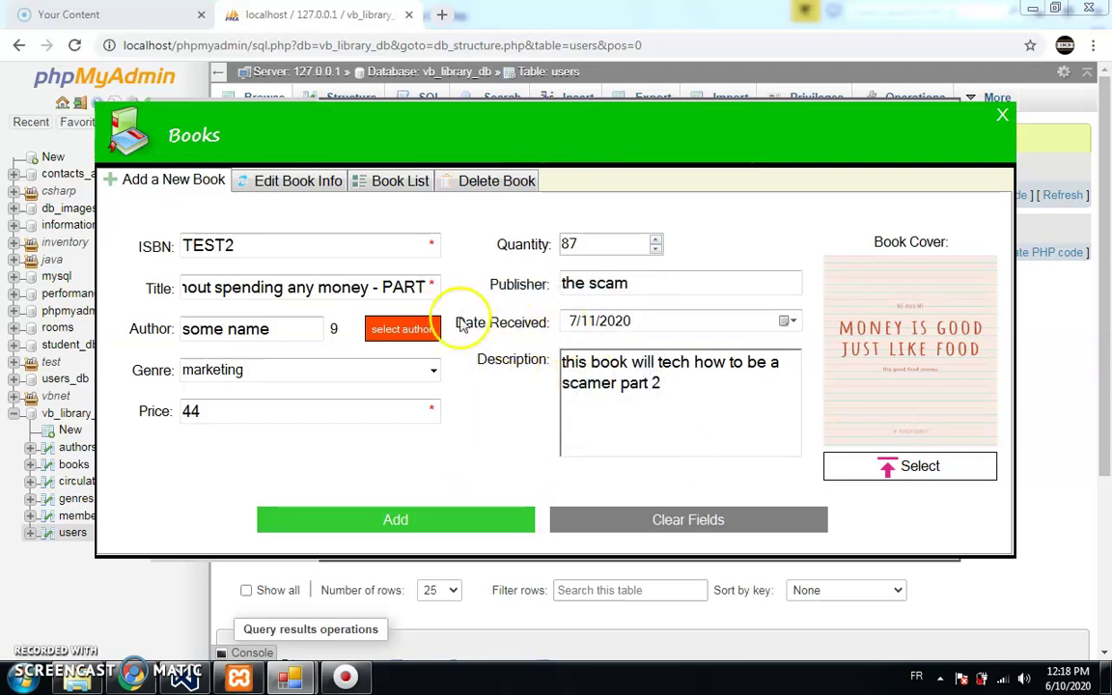
Close the running library application and run the VBNET_Library_System project again from Visual Studio.
click(1002, 118)
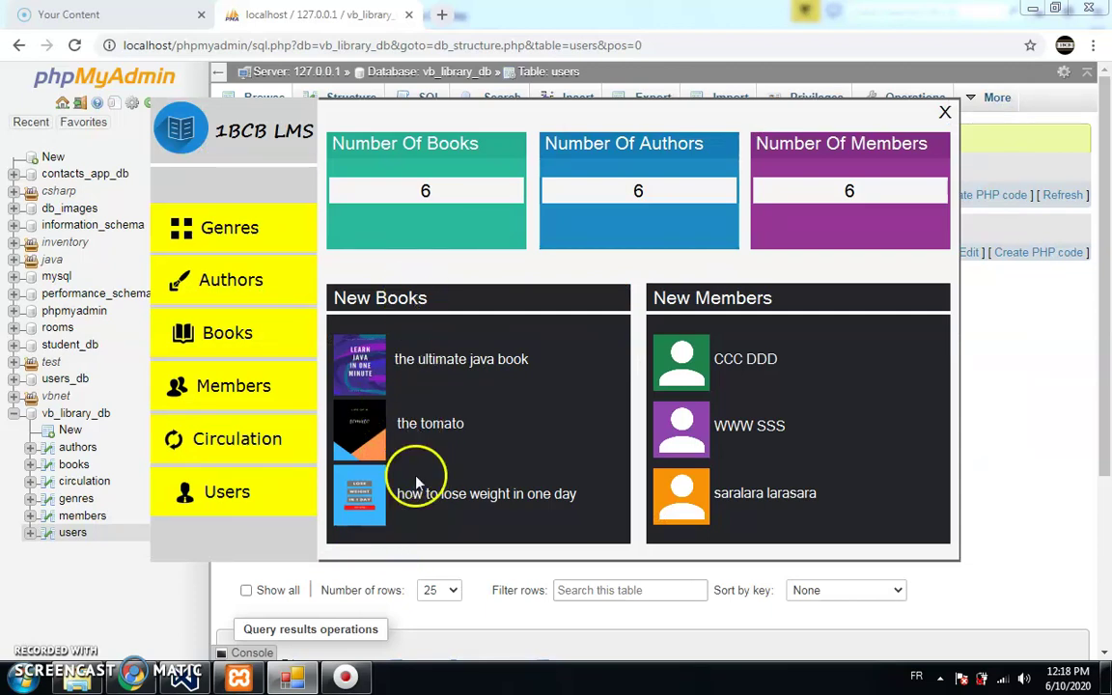
click(945, 115)
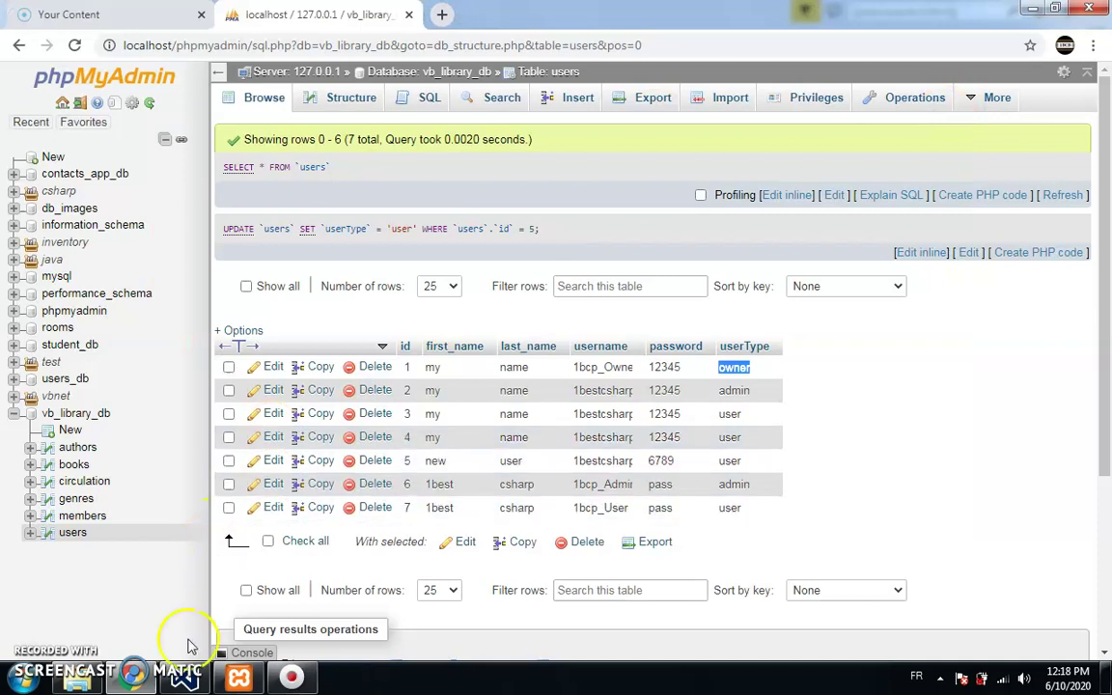
click(183, 676)
click(248, 56)
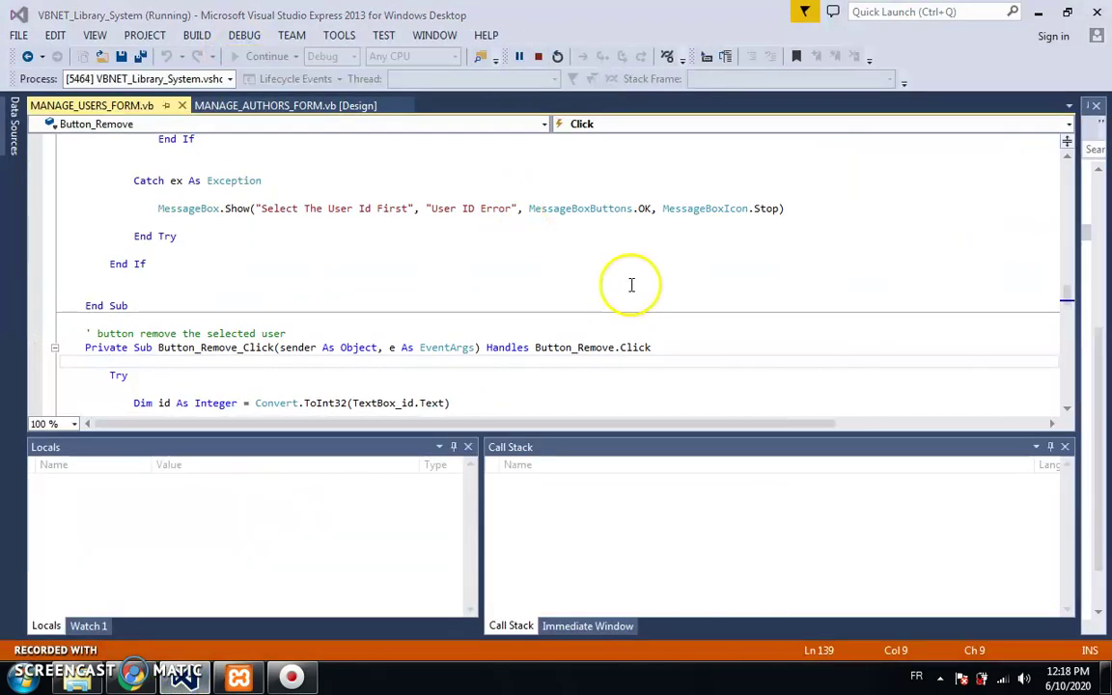
Log in to the library system with the username 1bcp_Owner and open the Books window.
text(1)
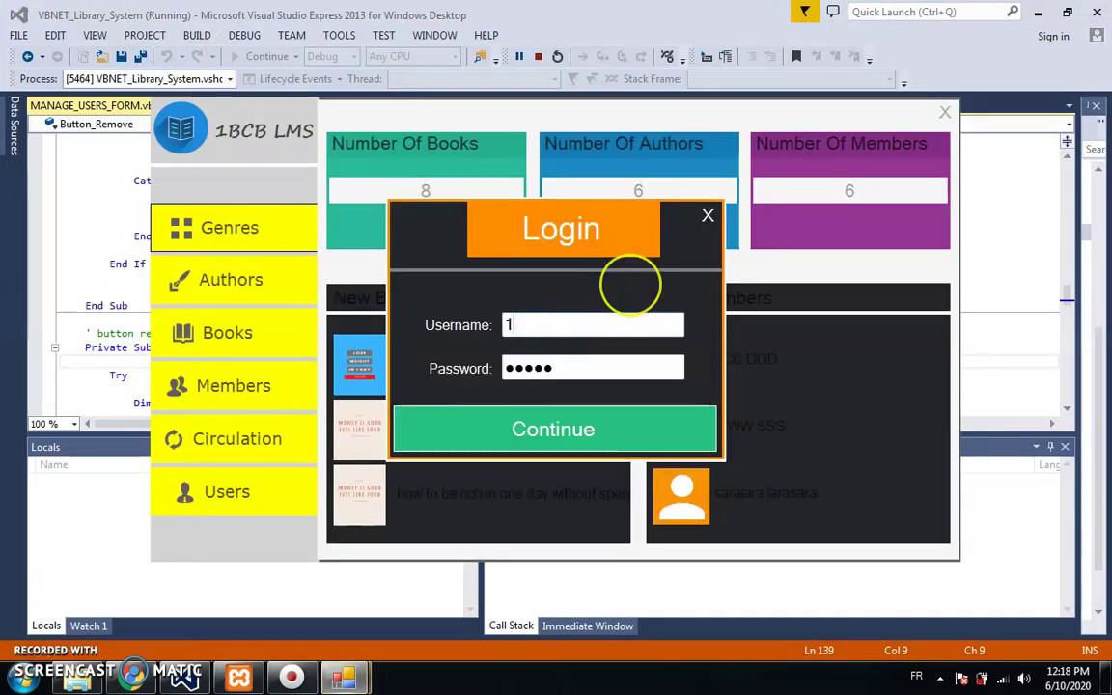
text(bcp_Owner)
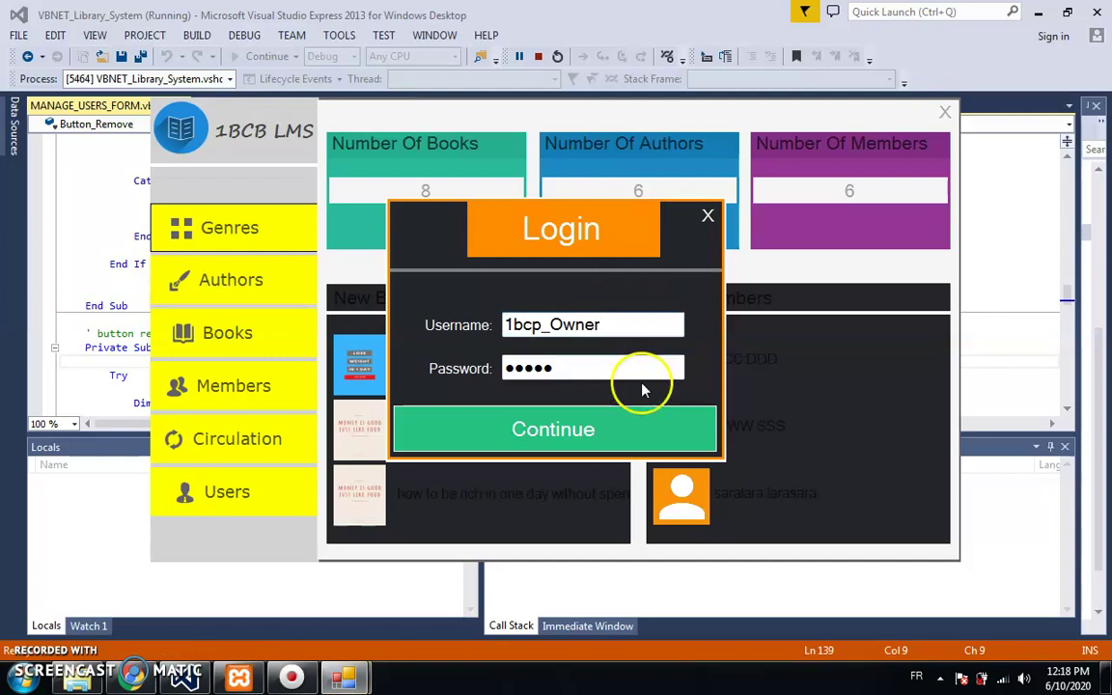
click(627, 434)
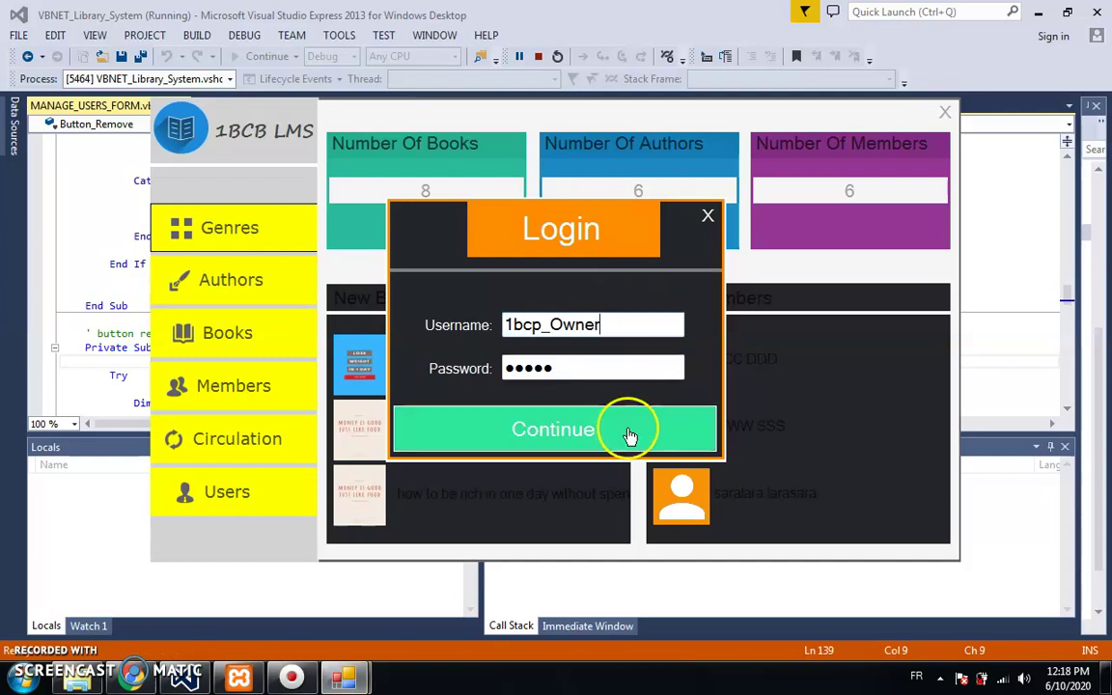
click(216, 320)
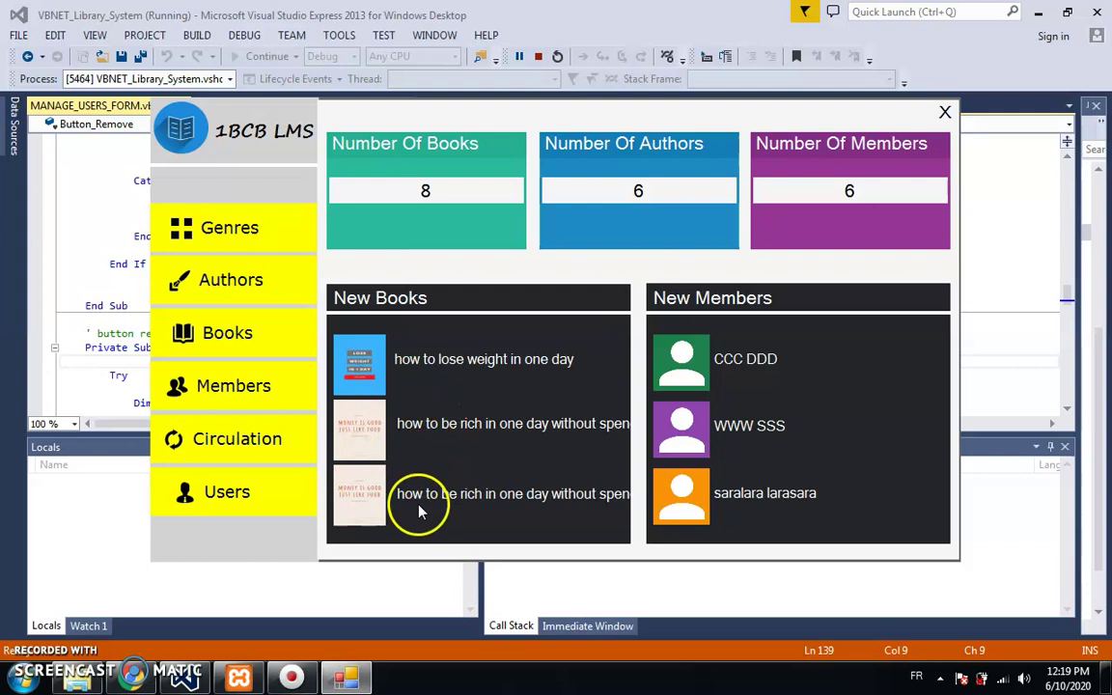
click(254, 334)
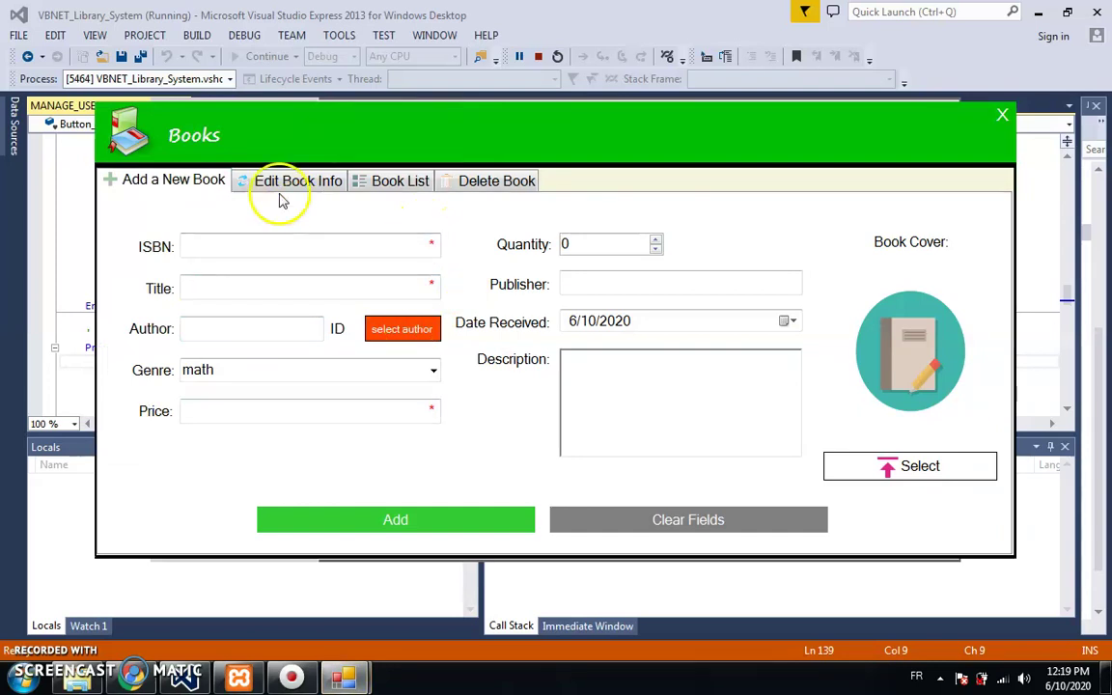
Examine the book list and the form for editing book information.
click(285, 188)
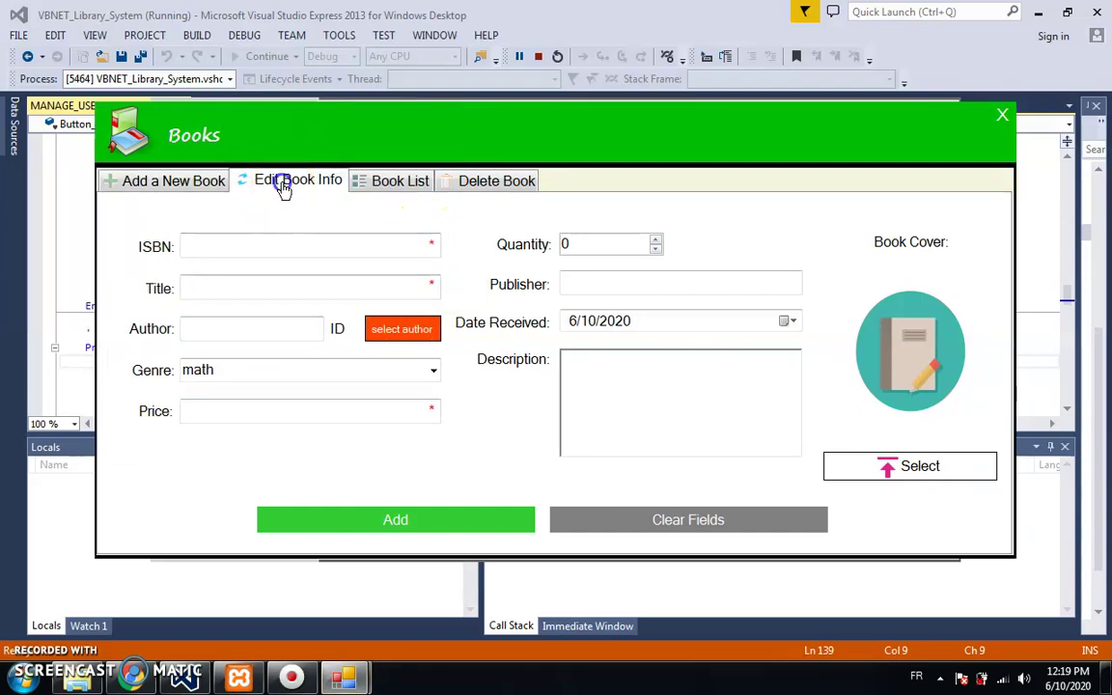
click(384, 183)
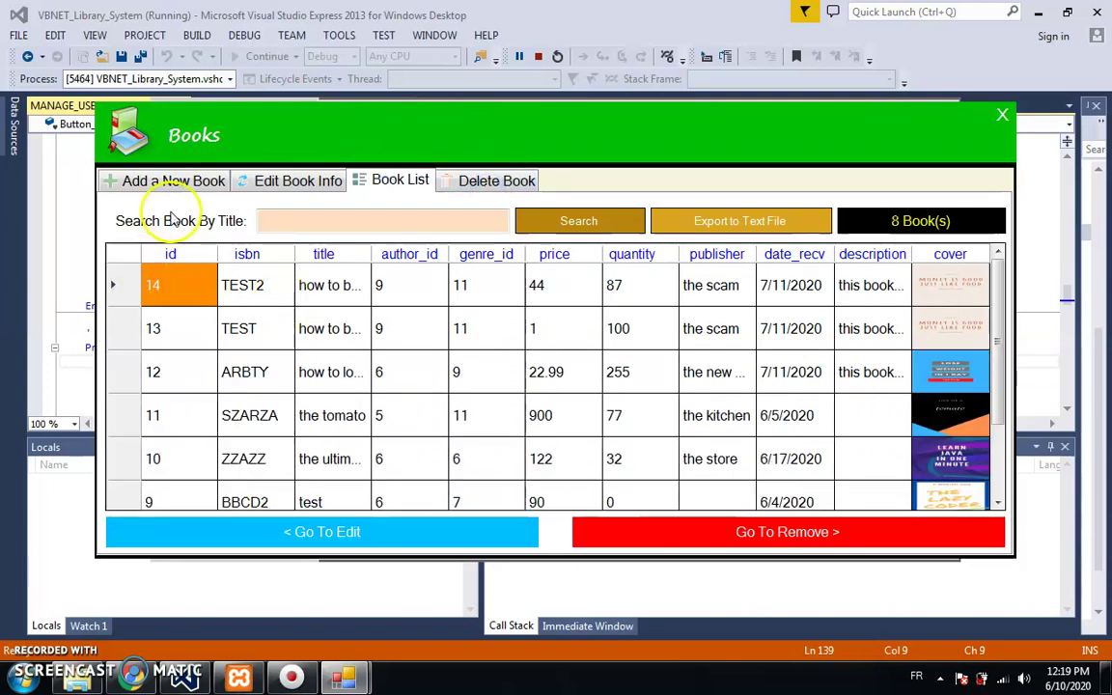
click(259, 189)
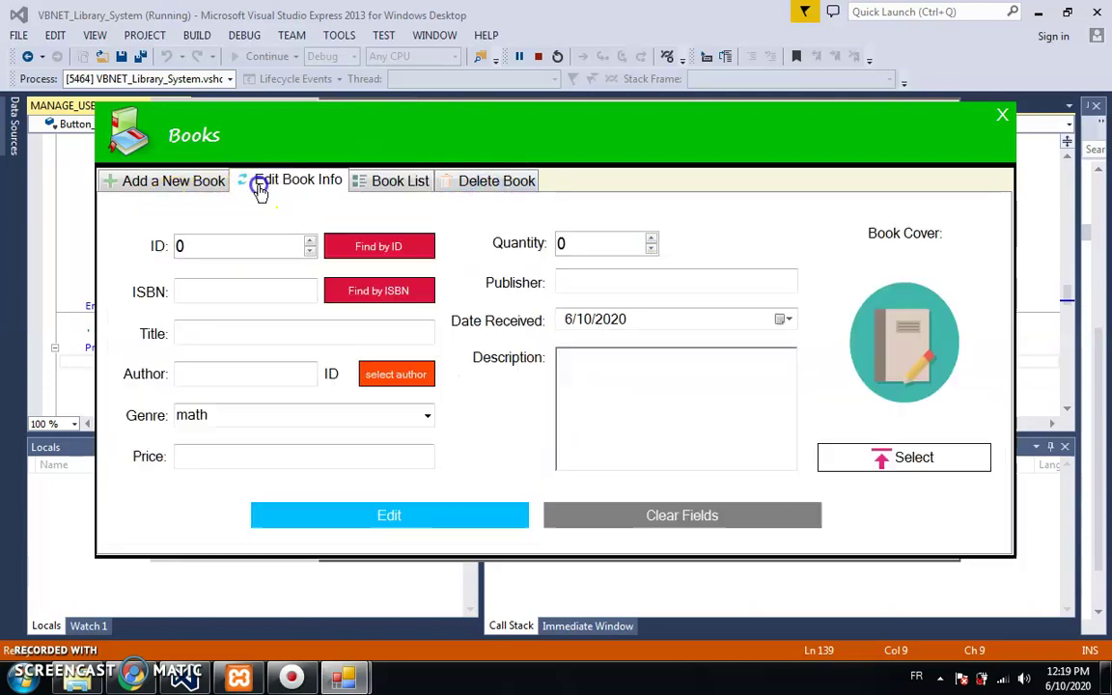
click(375, 188)
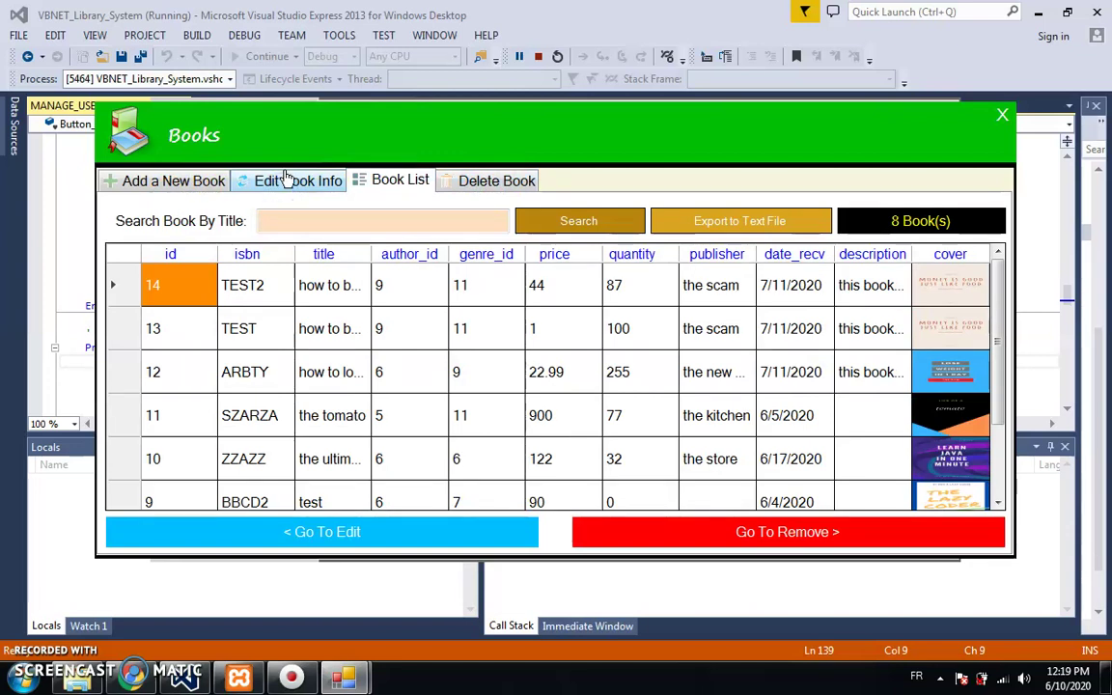
Look up the book with ID 7 in the edit form by its ID and its ISBN.
click(287, 180)
click(223, 242)
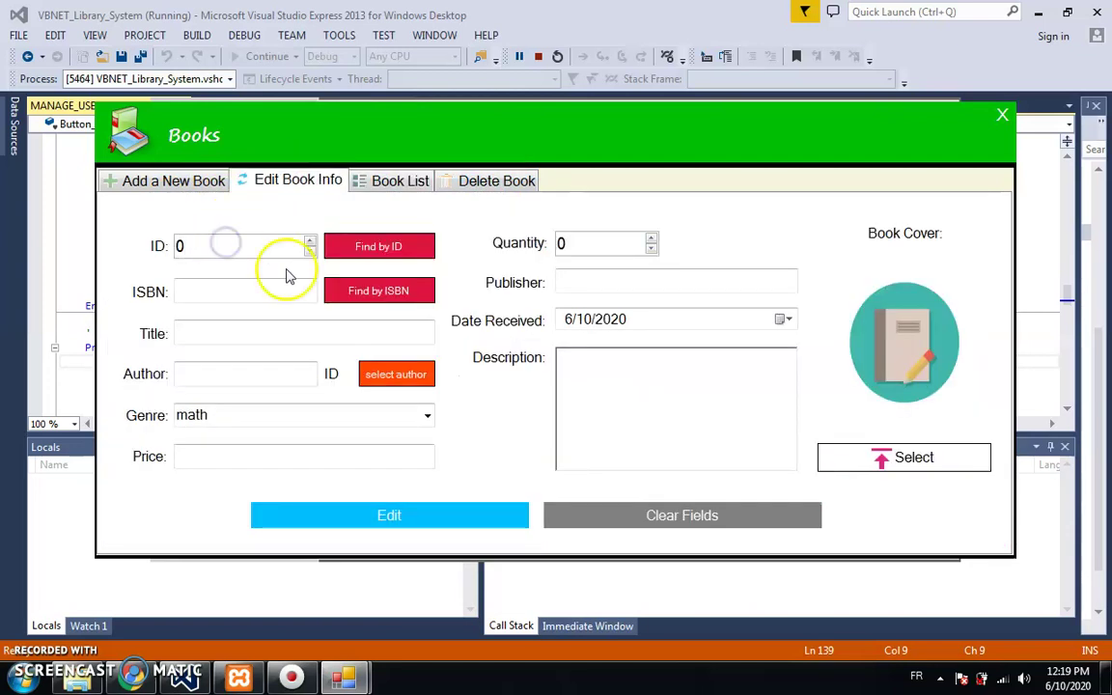
click(311, 243)
click(372, 247)
click(413, 292)
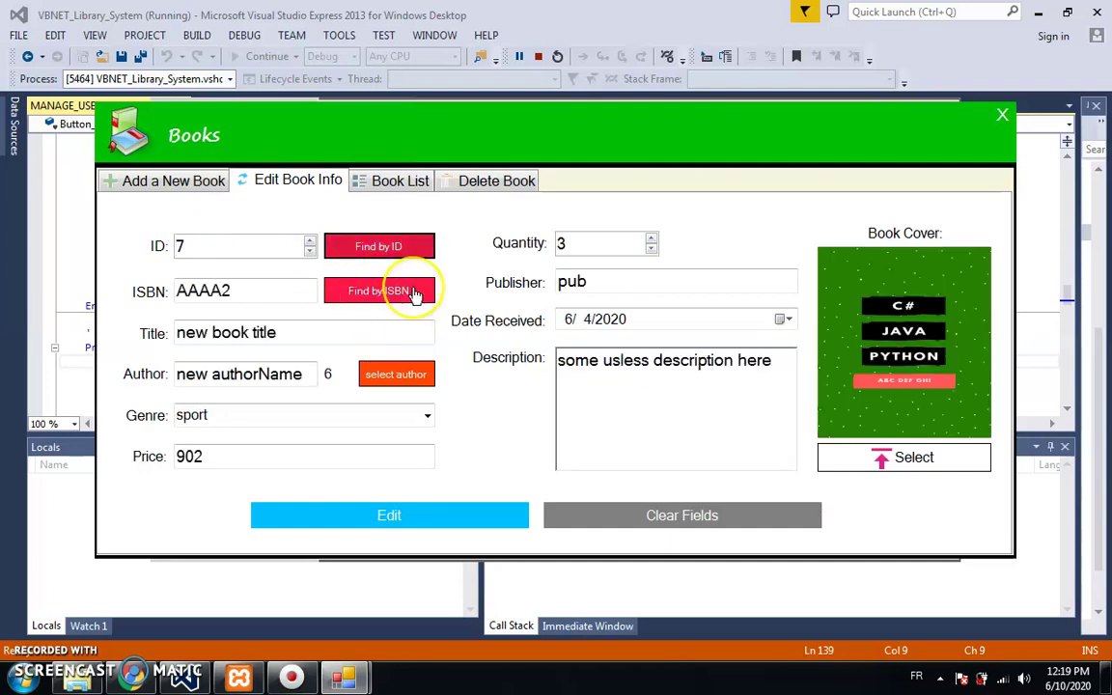
Check the IDs in the book list and look up the book with ID 10 in the edit form.
click(365, 183)
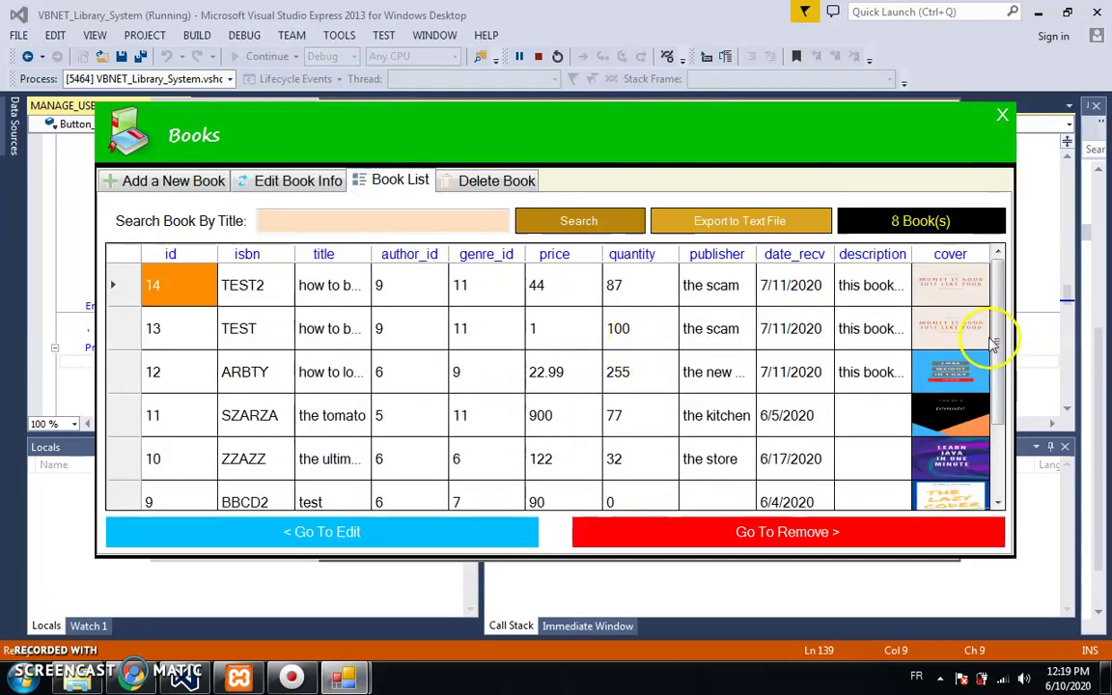
drag(994, 335, 1004, 256)
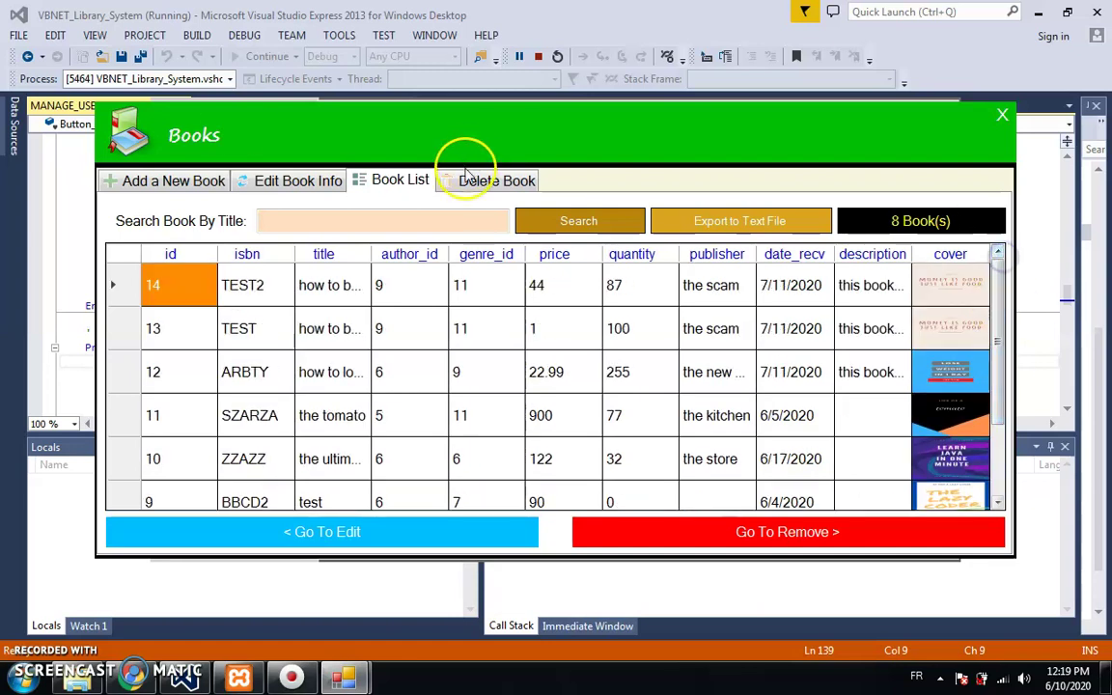
click(292, 181)
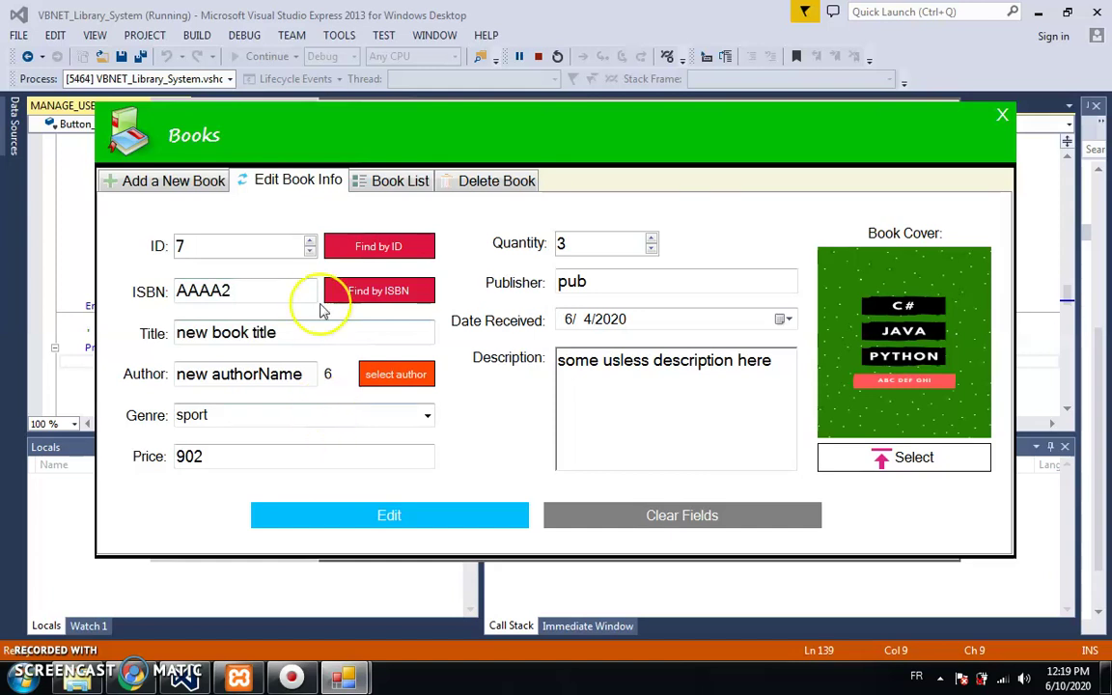
click(311, 243)
click(310, 242)
click(350, 253)
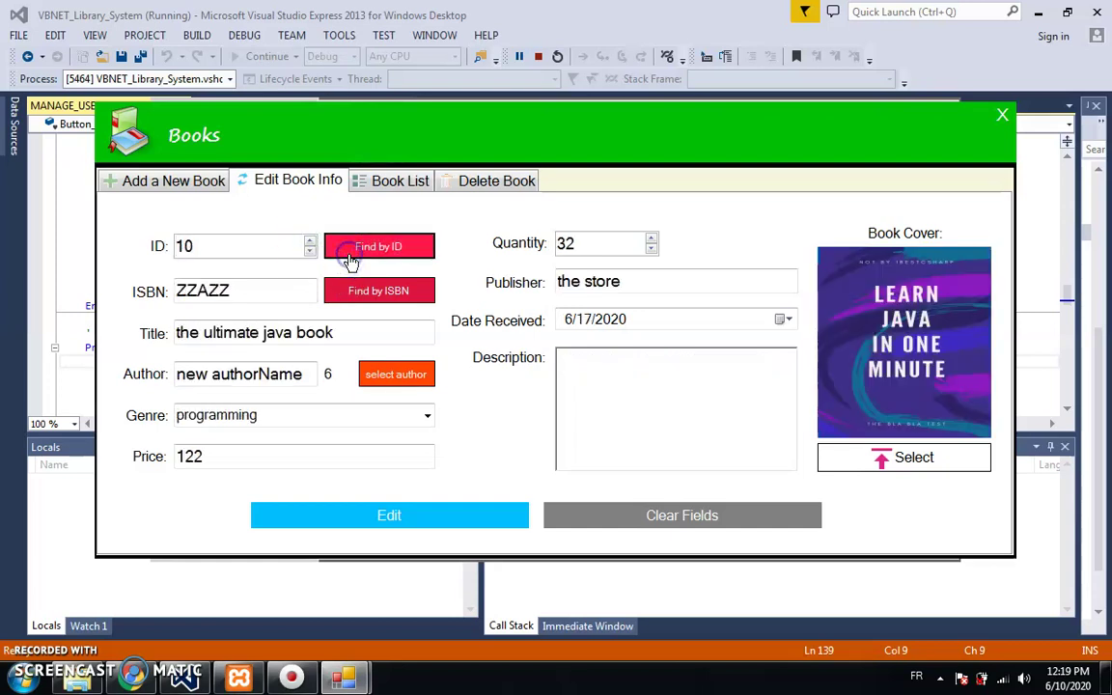
Look up the books with IDs 11, 12, 13 and 14 in turn, leaving book 14 loaded for editing.
click(309, 242)
click(328, 249)
click(311, 242)
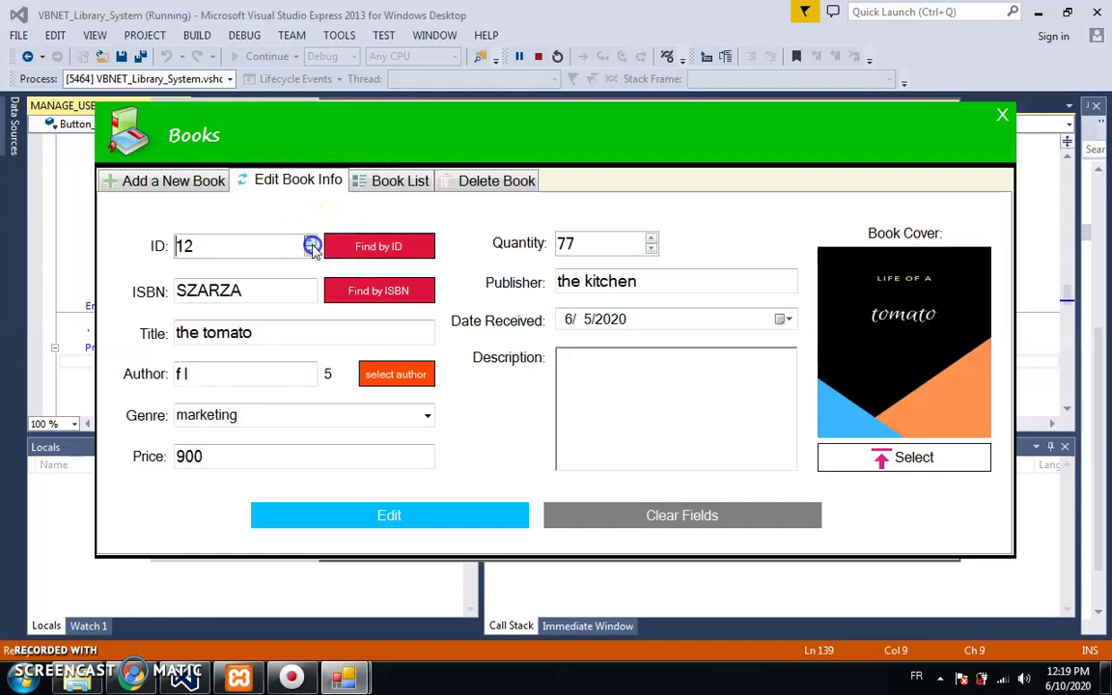
click(348, 253)
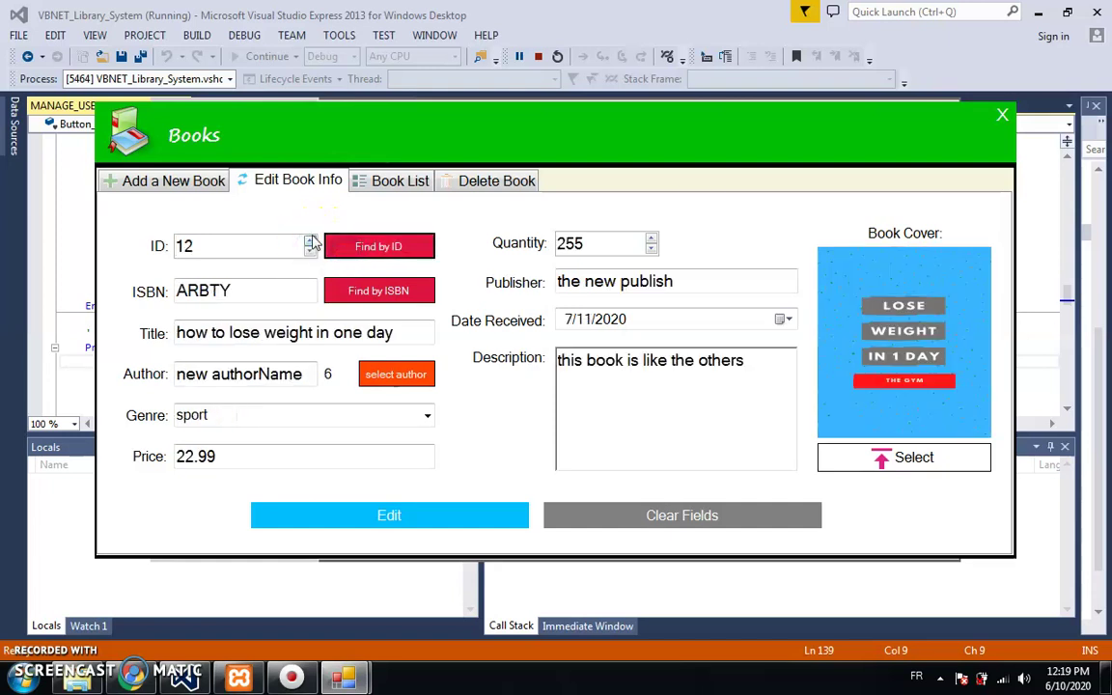
click(343, 248)
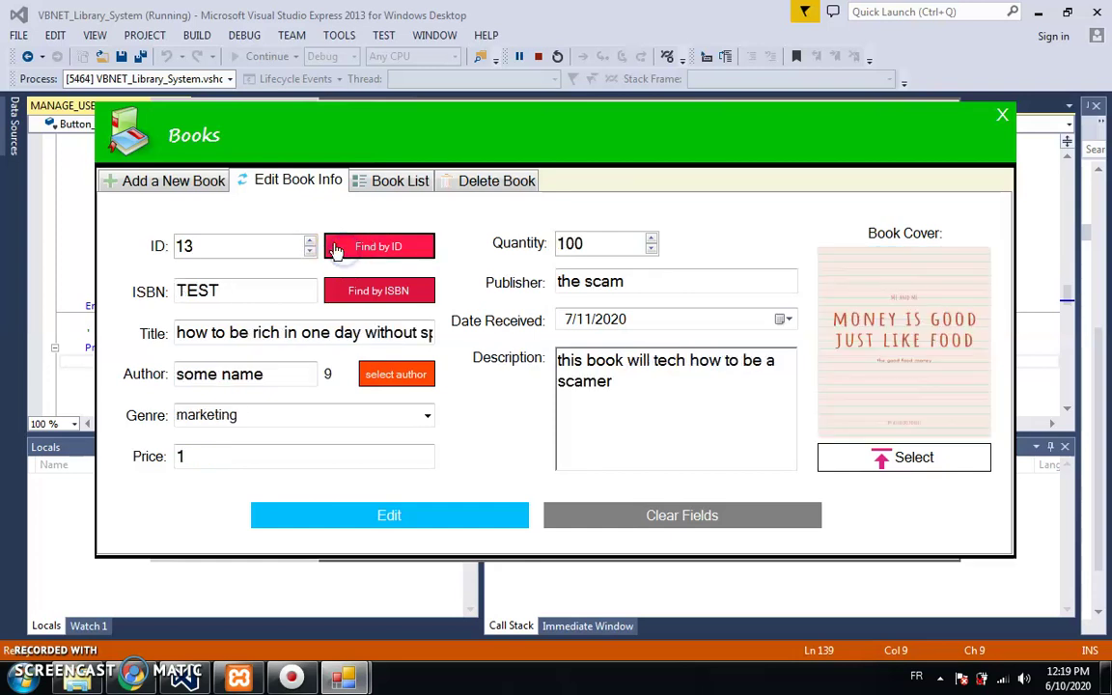
click(309, 241)
click(346, 245)
click(340, 299)
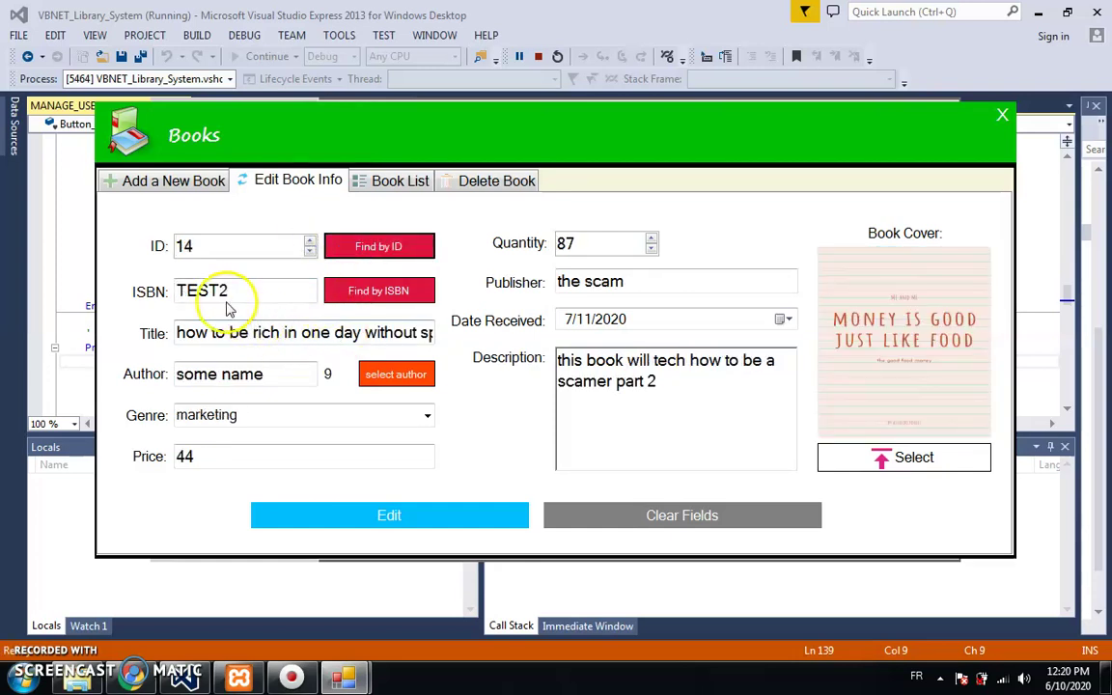
Compare the loaded book's ISBN and details with its entry in the book list.
double_click(223, 294)
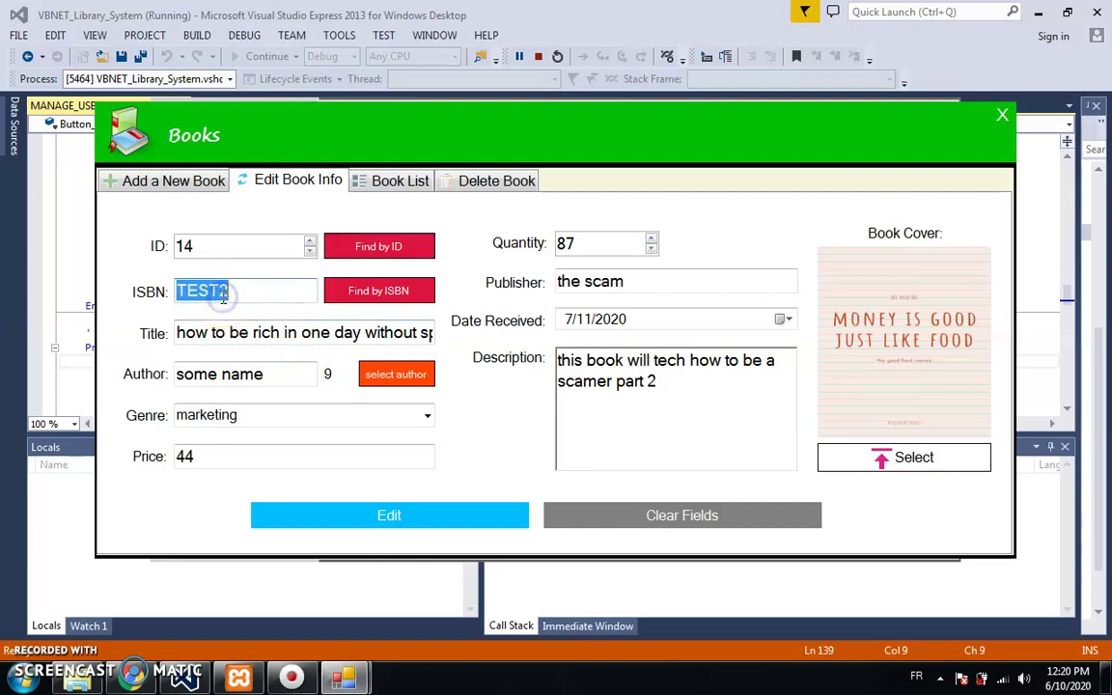
click(375, 182)
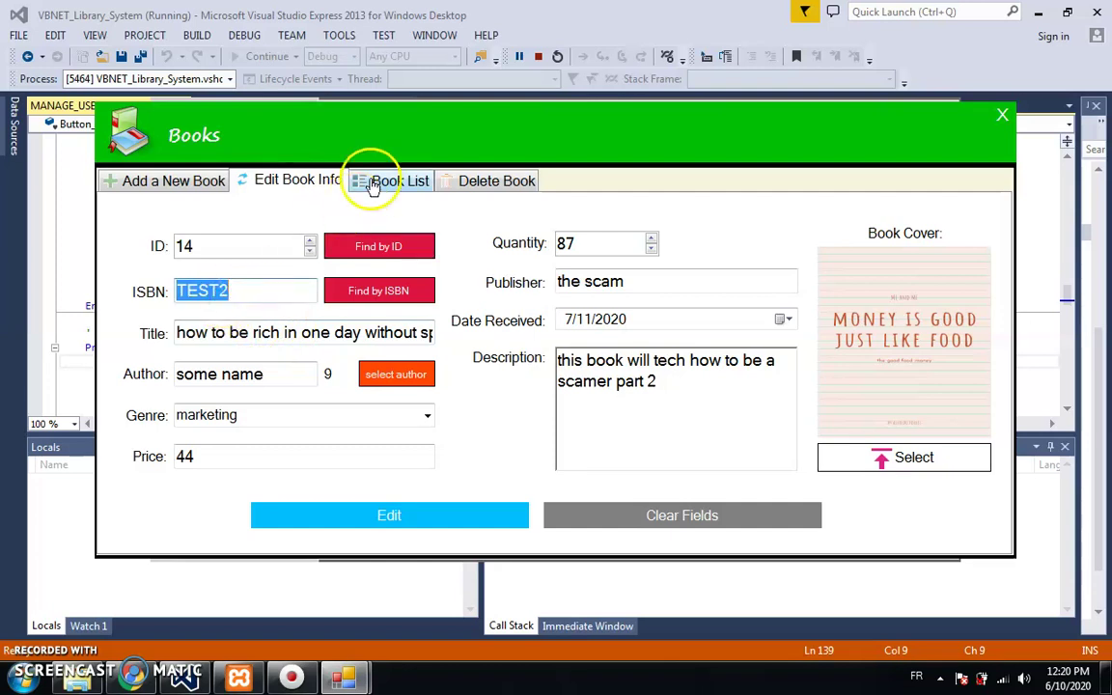
click(556, 254)
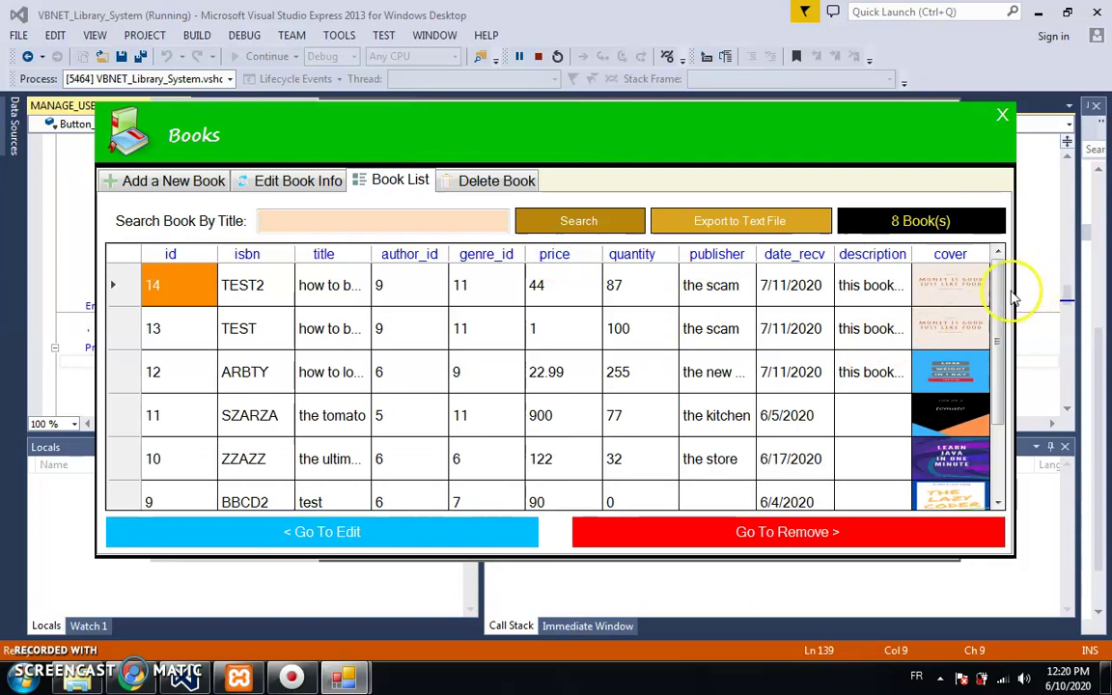
mouse_move(997, 307)
mouse_down()
mouse_move(997, 372)
mouse_move(1004, 298)
mouse_move(998, 389)
mouse_move(1004, 321)
mouse_up()
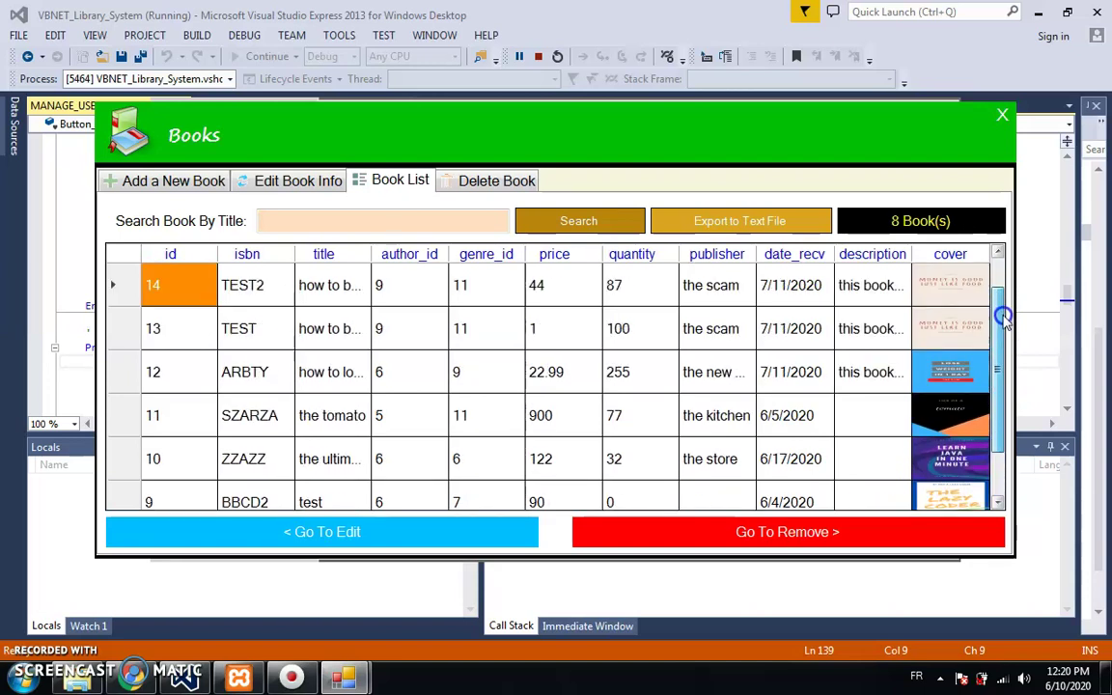
In the edit form, set book 14's title to "how to be a potato", its price to 999 and its quantity to 12.
click(313, 181)
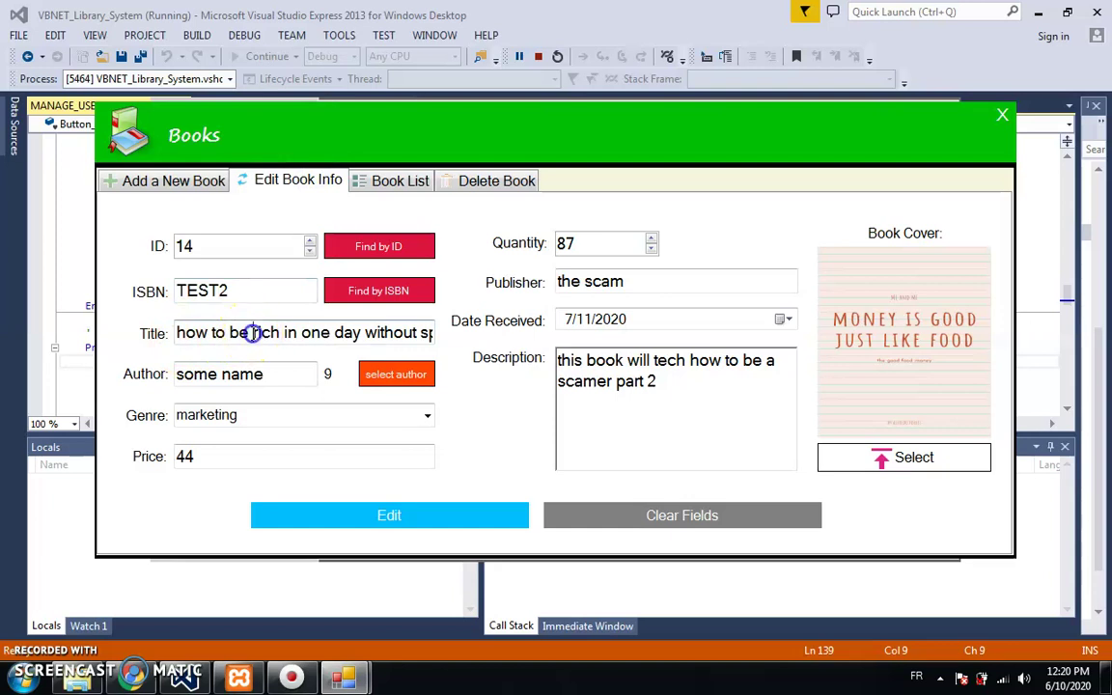
drag(252, 332, 494, 343)
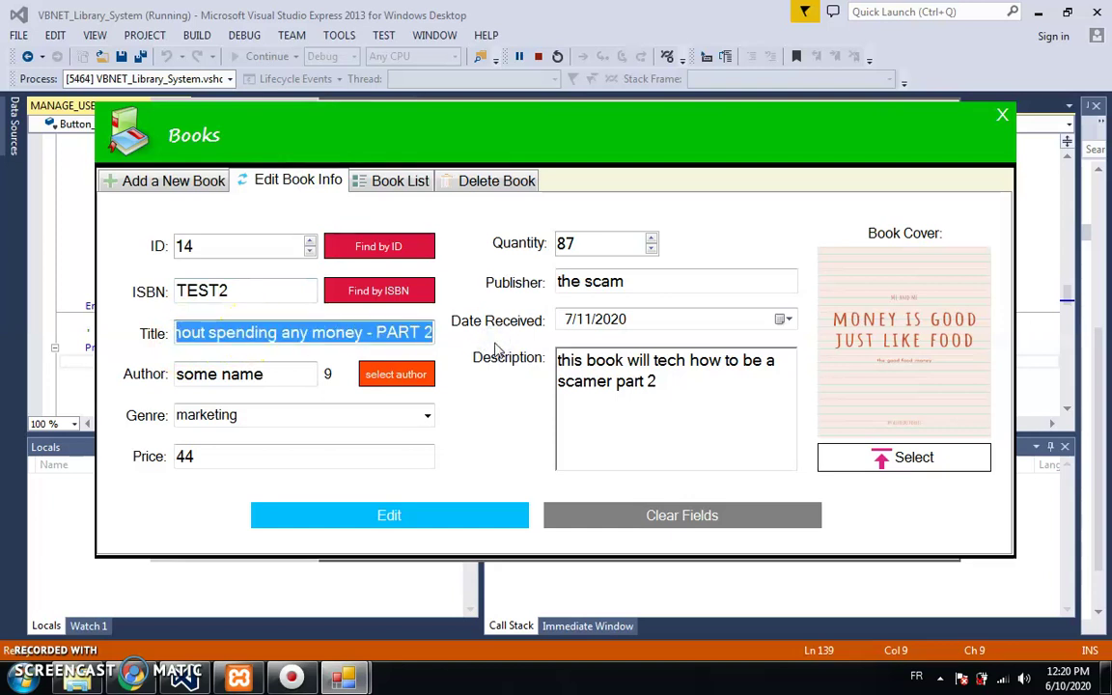
text(how to be a potato)
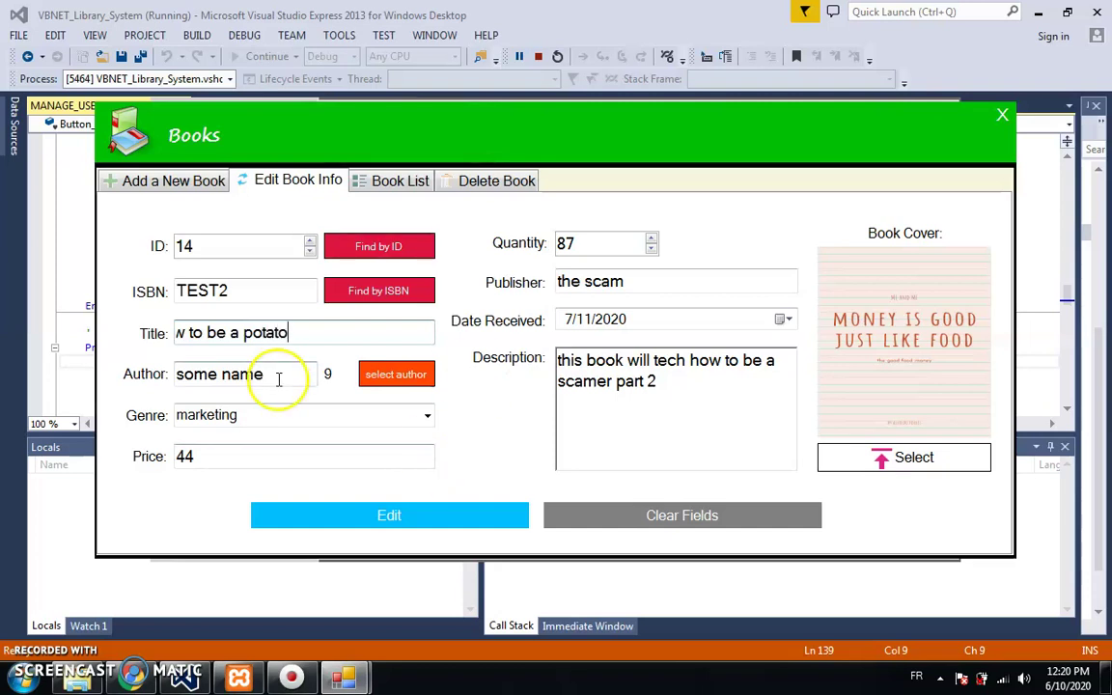
double_click(328, 456)
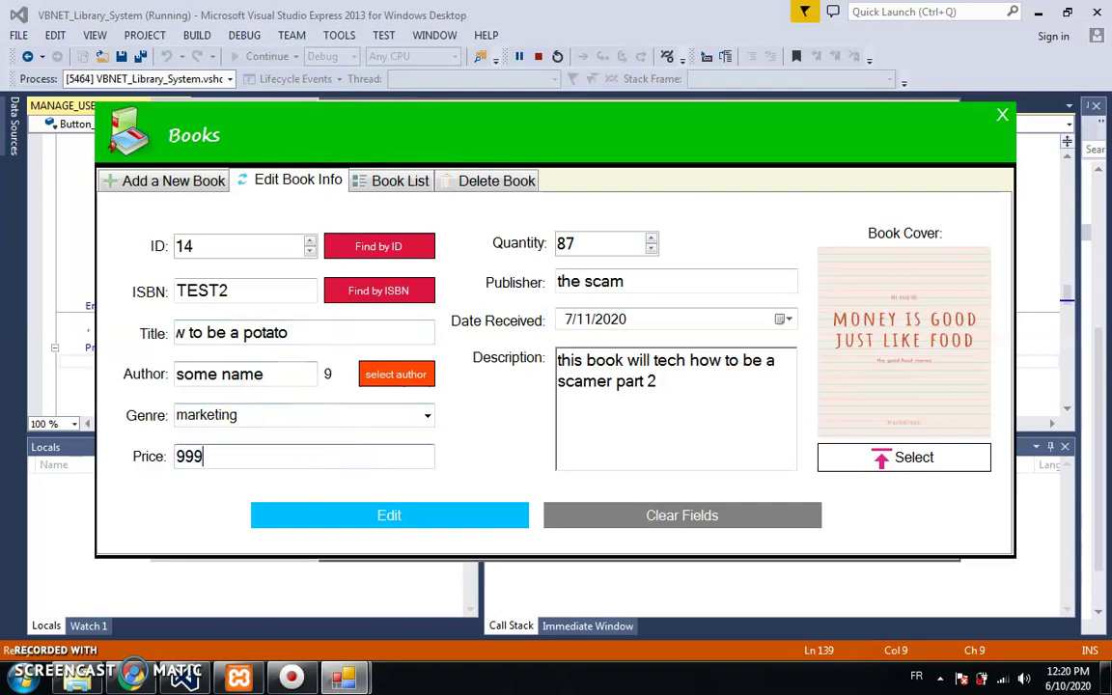
double_click(570, 245)
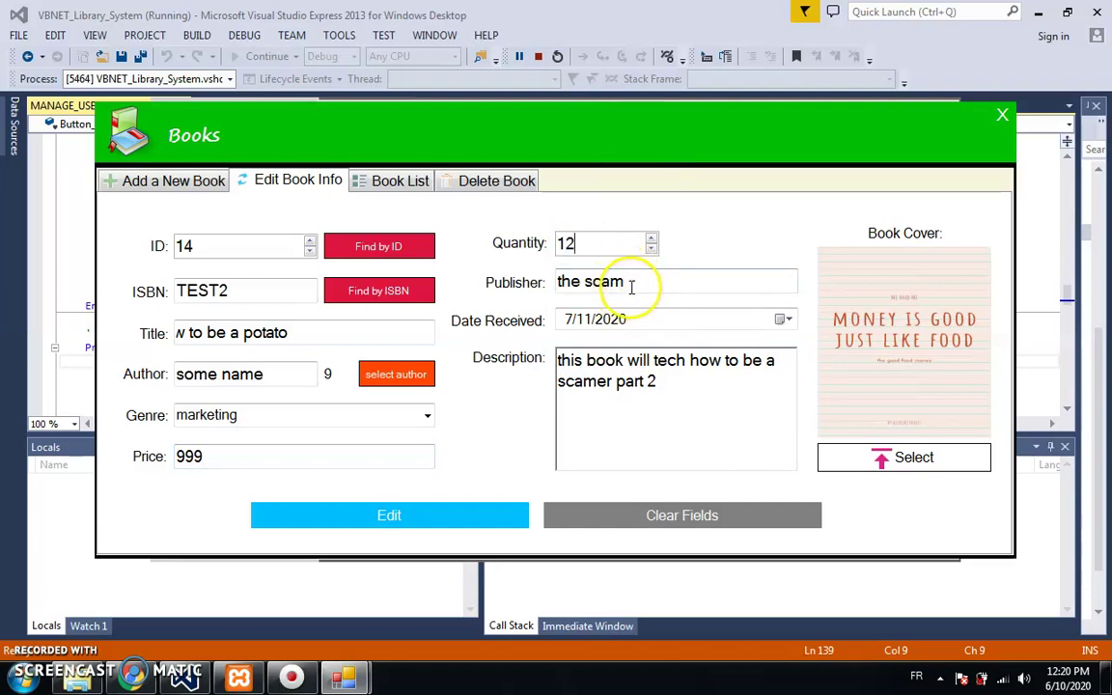
Change the publisher to "not the scam" and the description's ending to "potato in world of tomato".
click(561, 282)
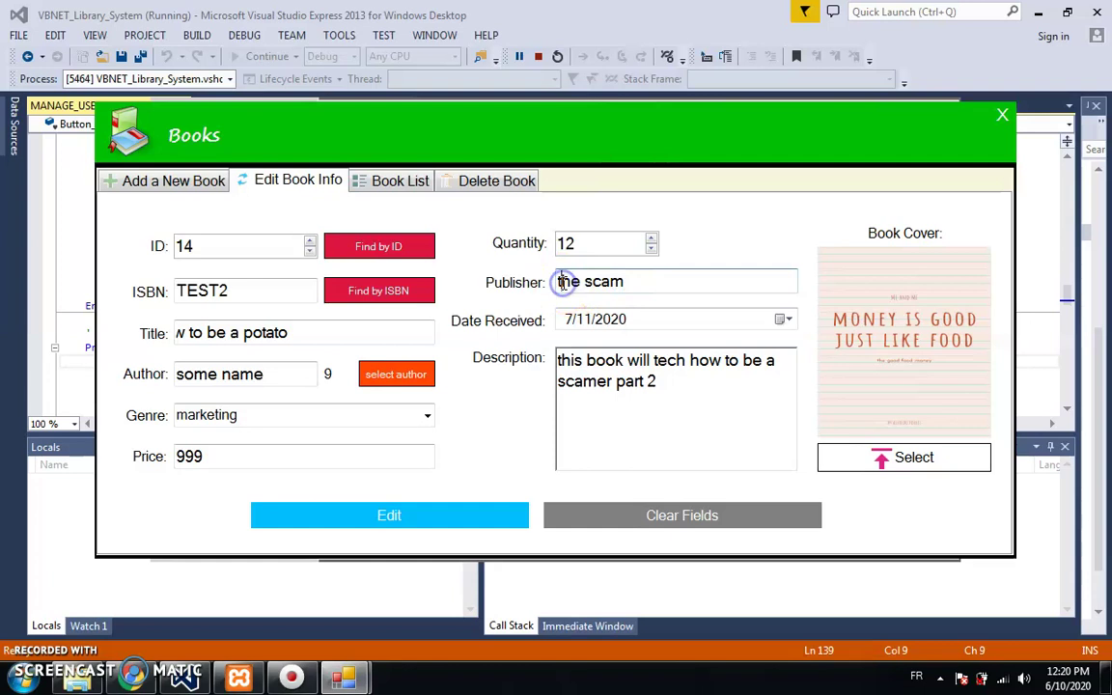
text(no)
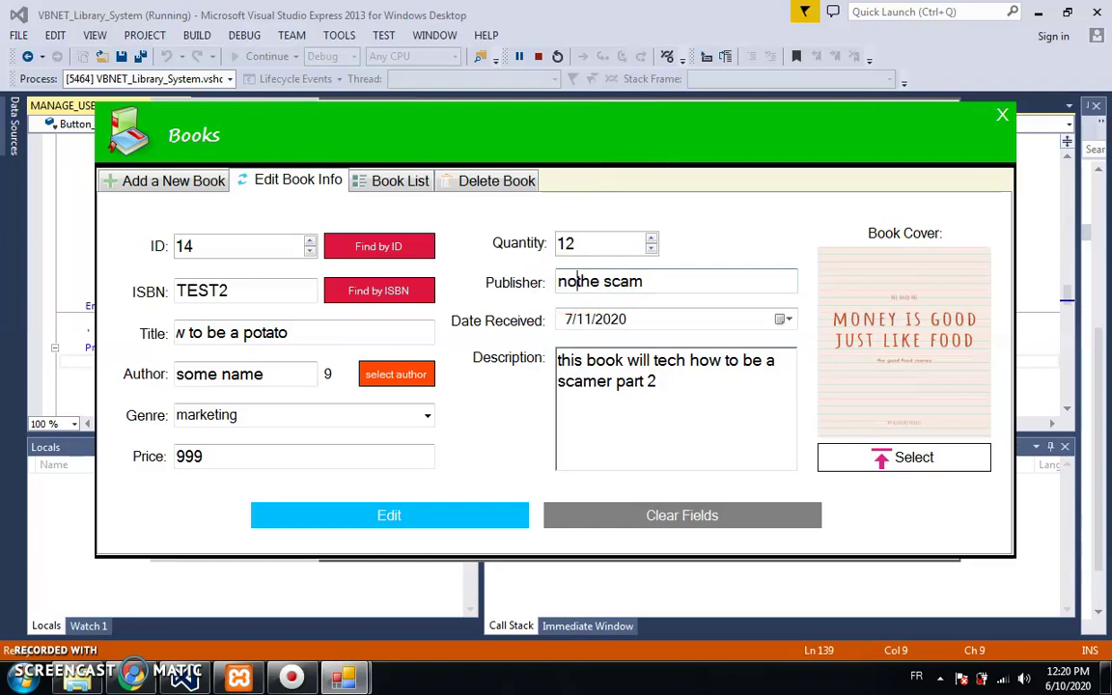
text(t)
drag(676, 384, 628, 365)
key(BackSpace)
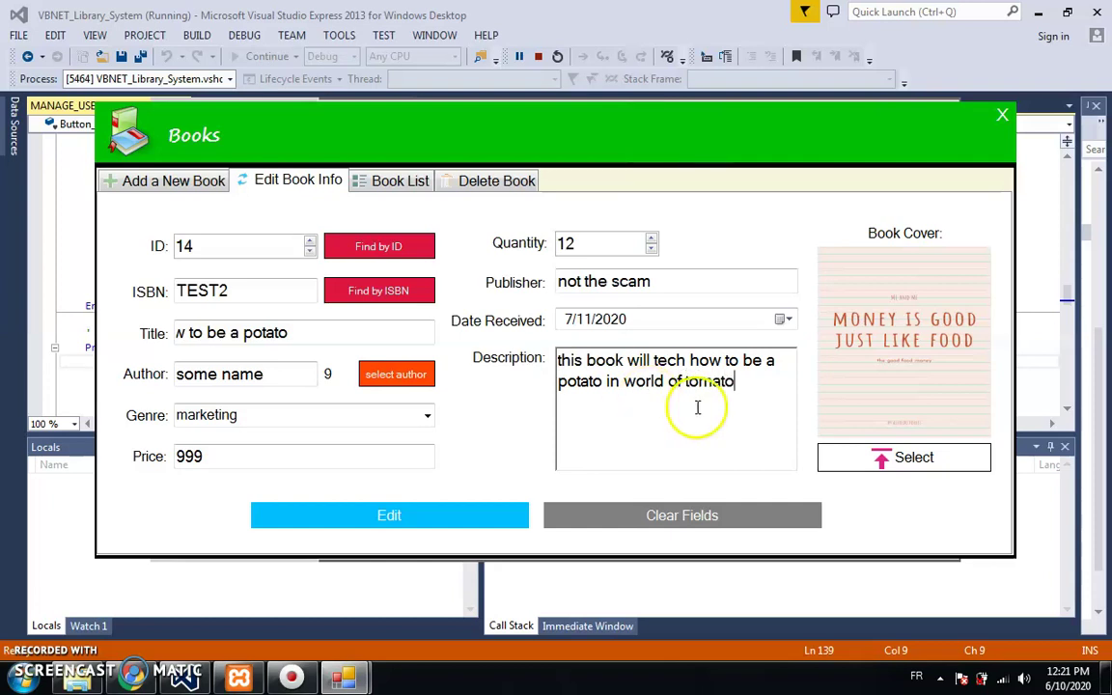
Replace the book cover with the book_1 image and save the edited data of book 14.
click(845, 452)
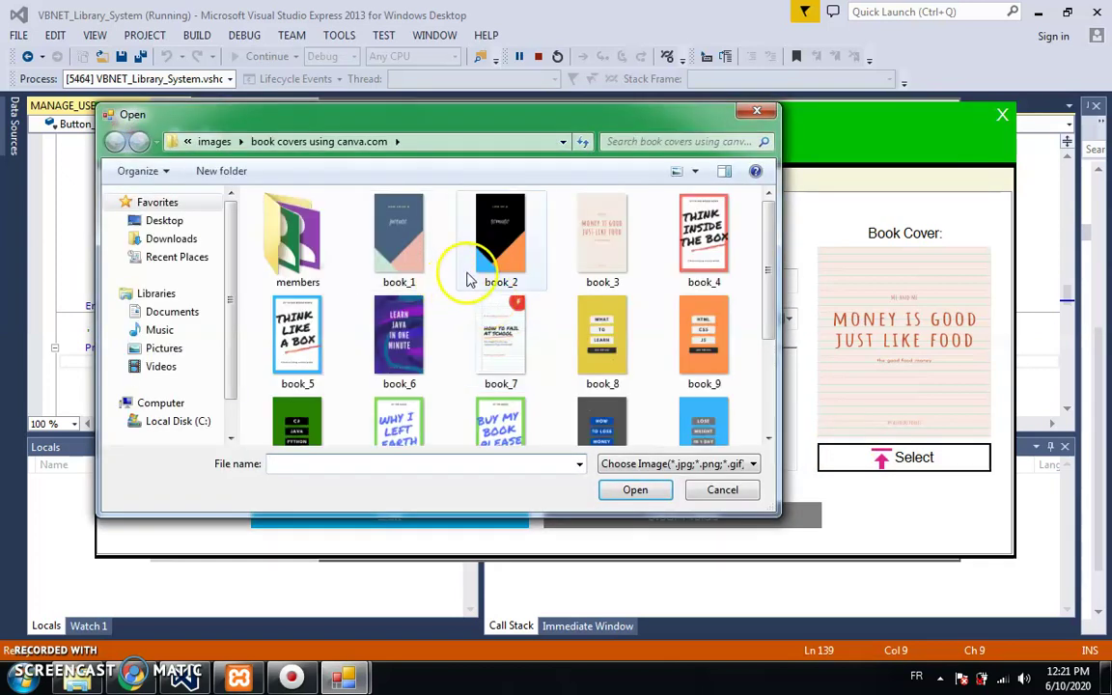
double_click(394, 228)
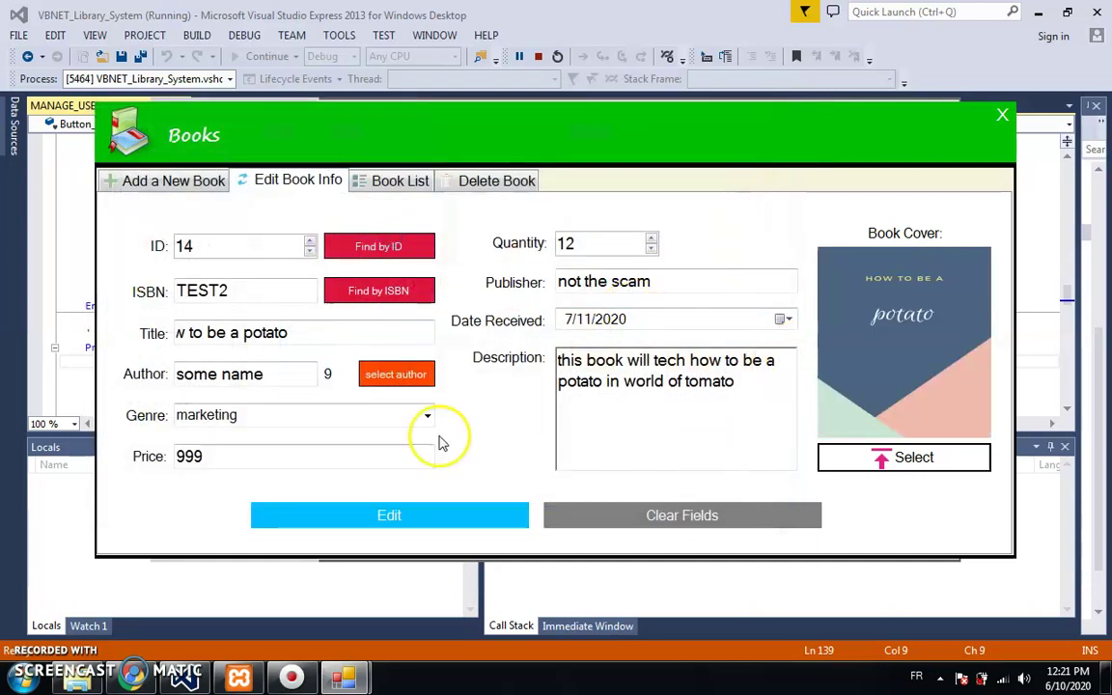
click(401, 248)
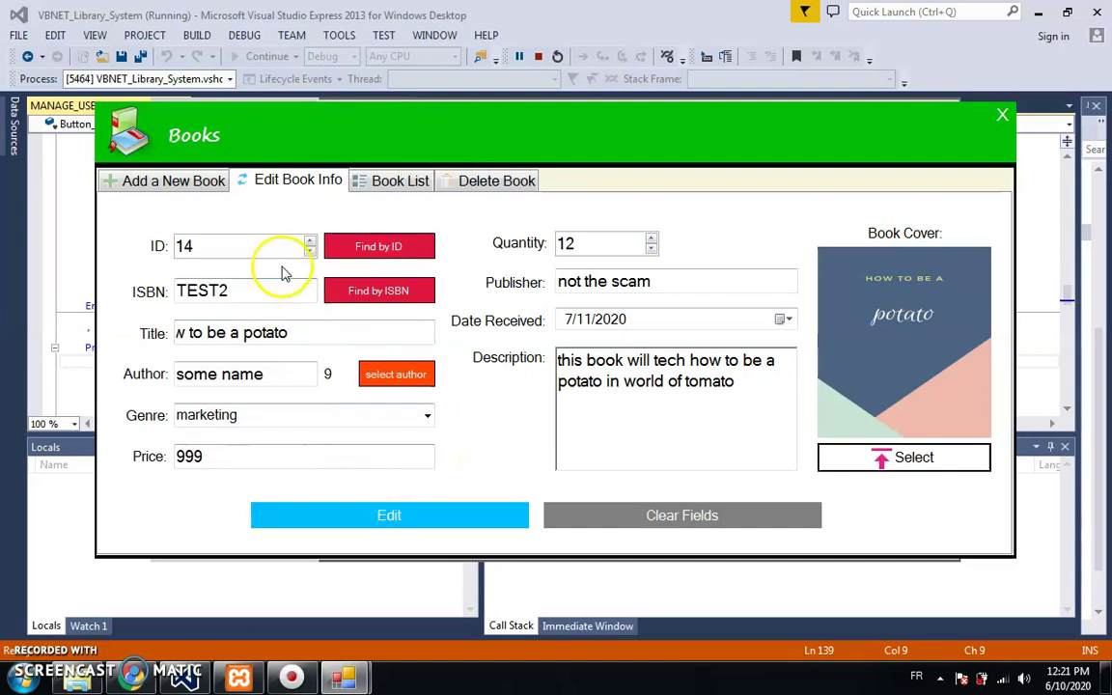
click(270, 332)
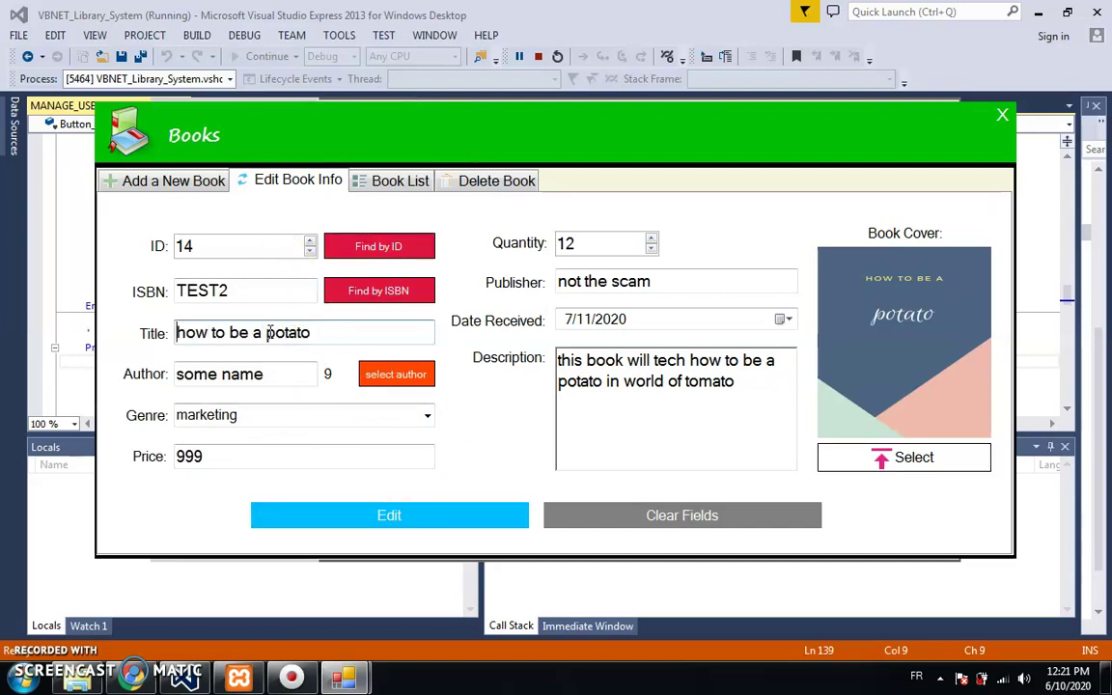
click(384, 517)
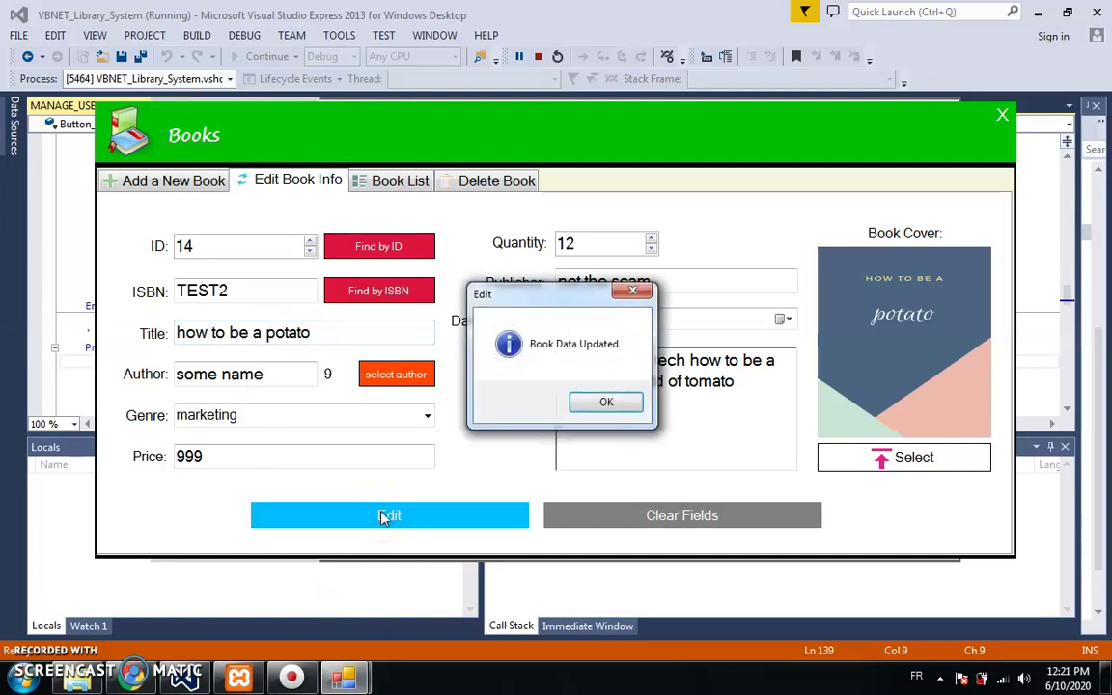
click(600, 403)
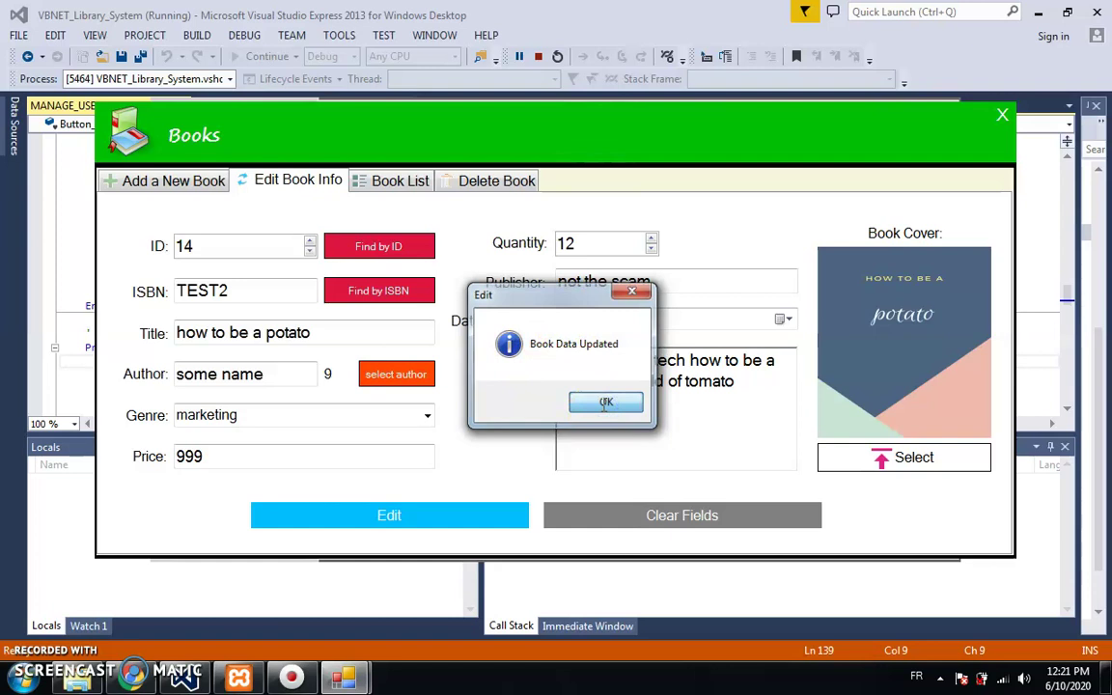
click(605, 403)
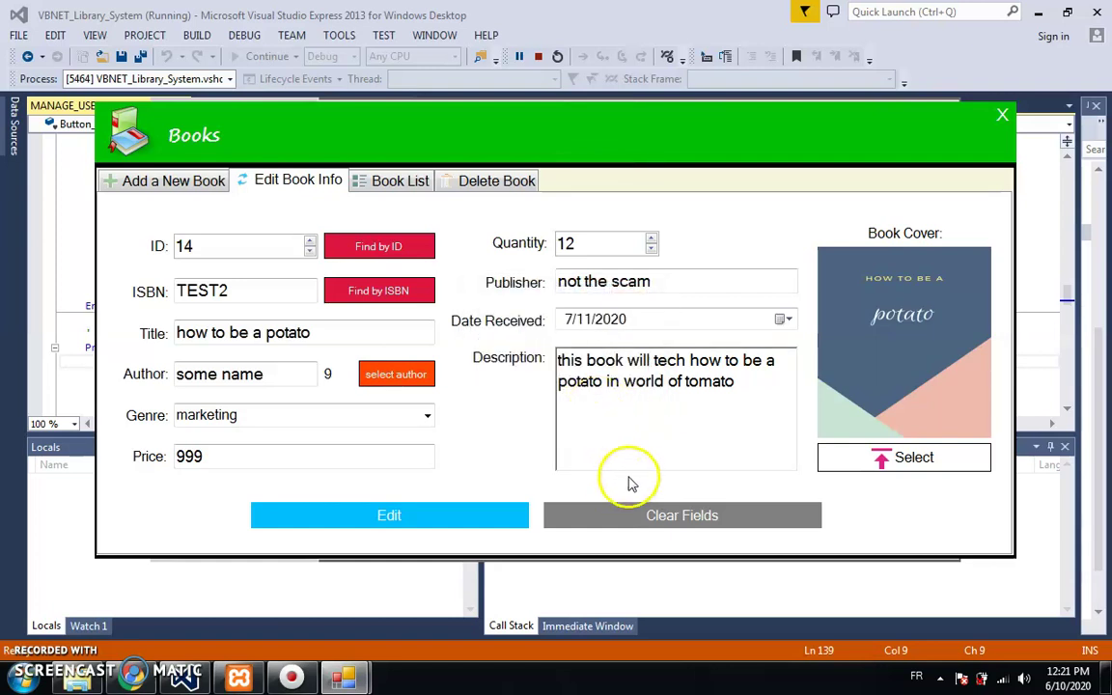
Clear the edit form's fields, then close the books window and the library application.
click(641, 519)
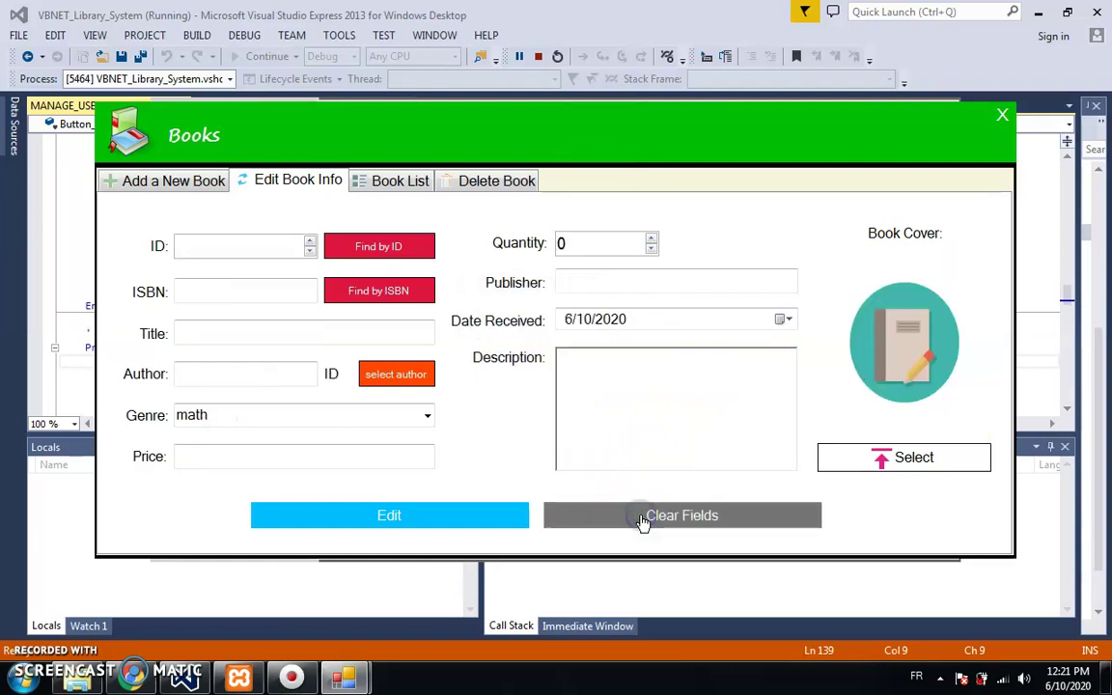
click(1005, 118)
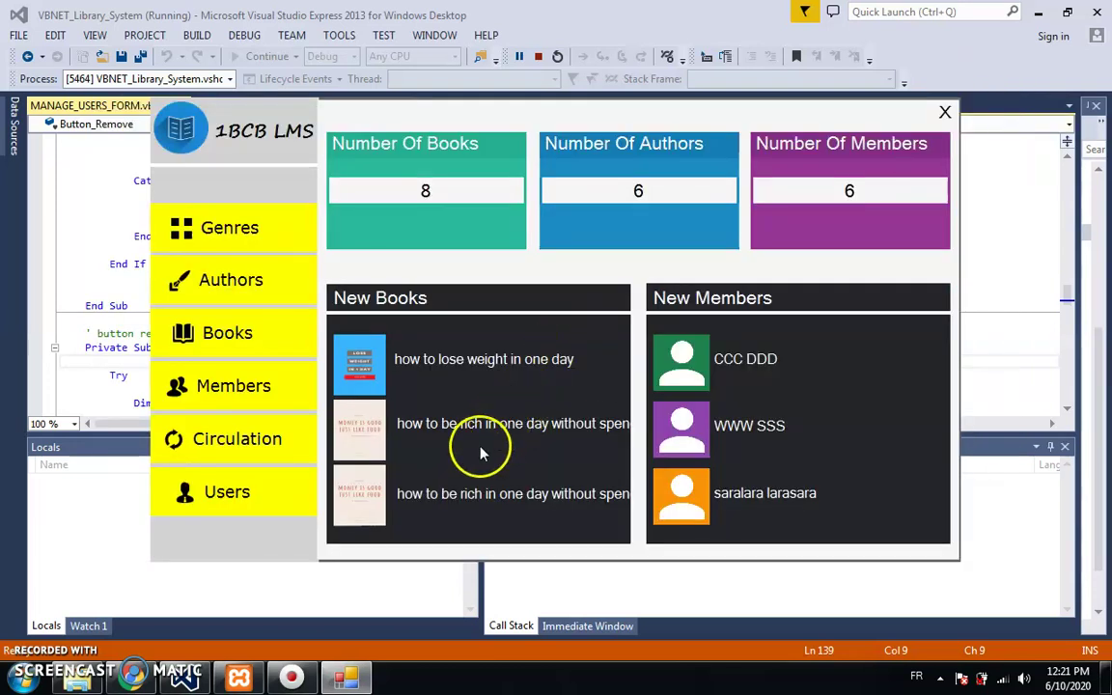
click(944, 116)
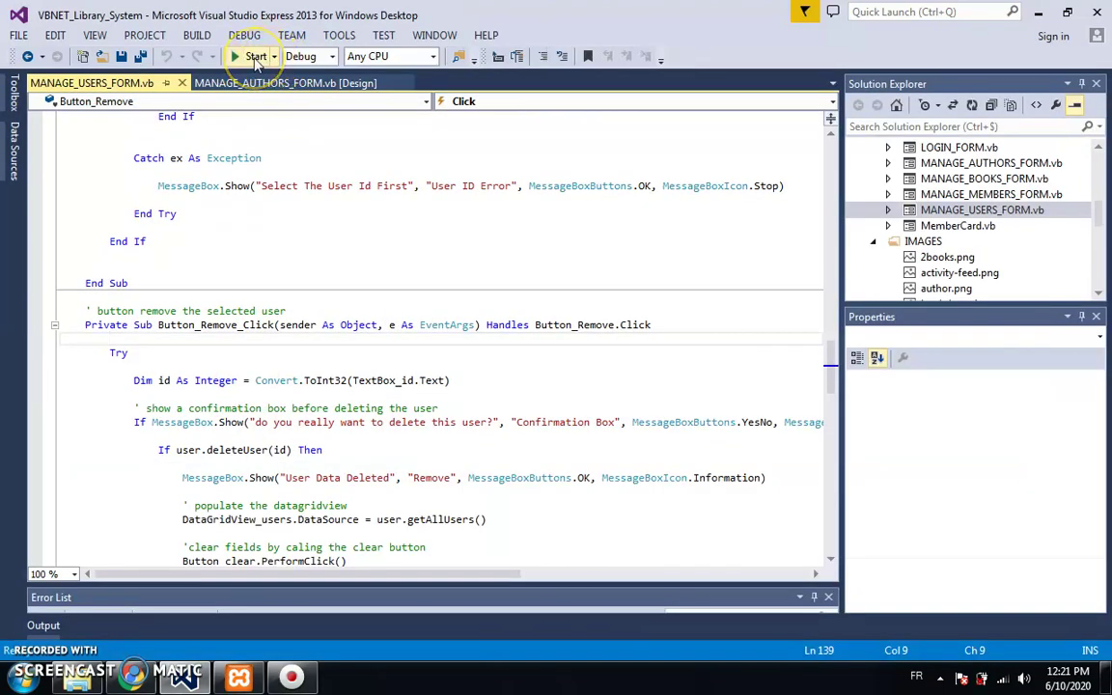
Run the project again and log in with the account's username and password.
click(250, 59)
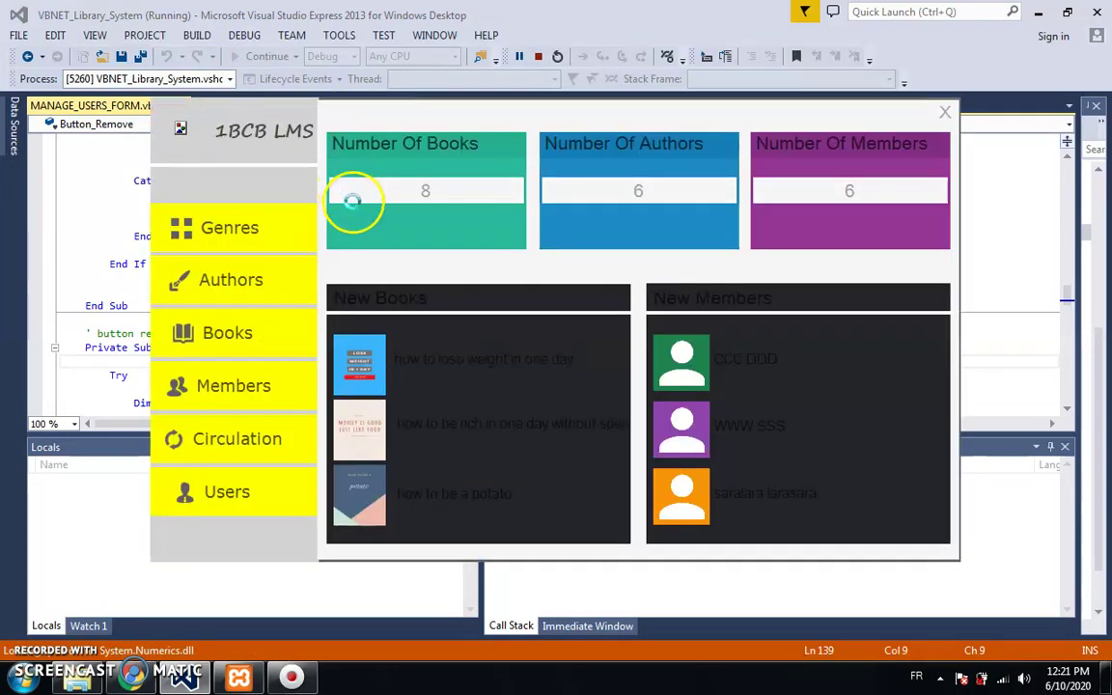
text(1bcp_Owner)
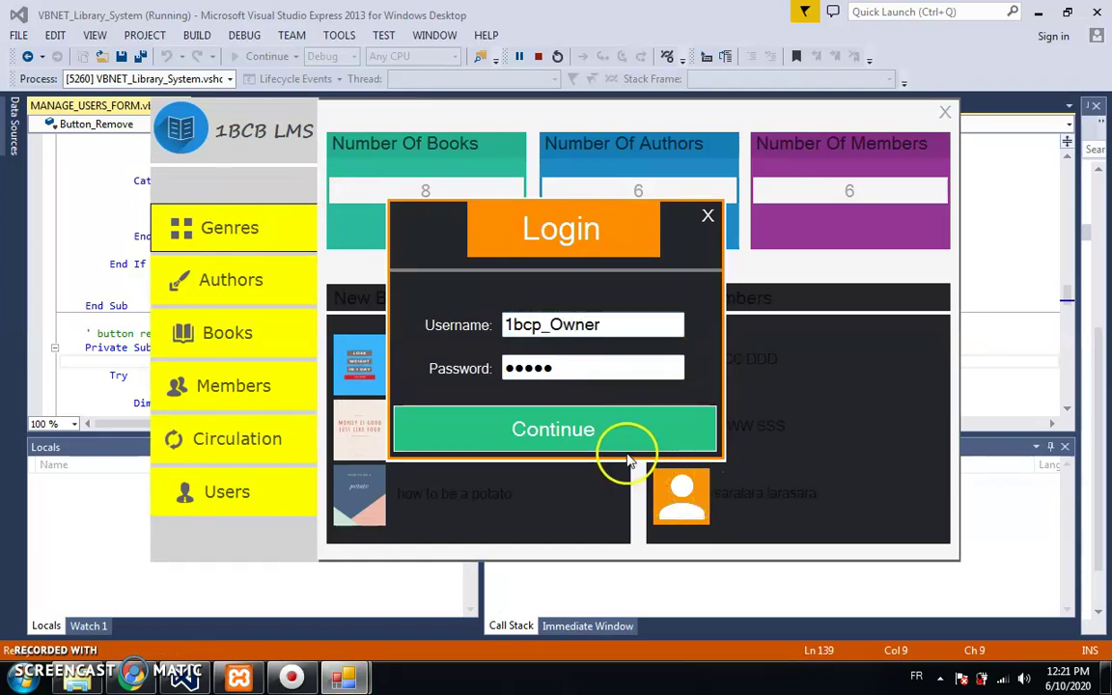
click(606, 427)
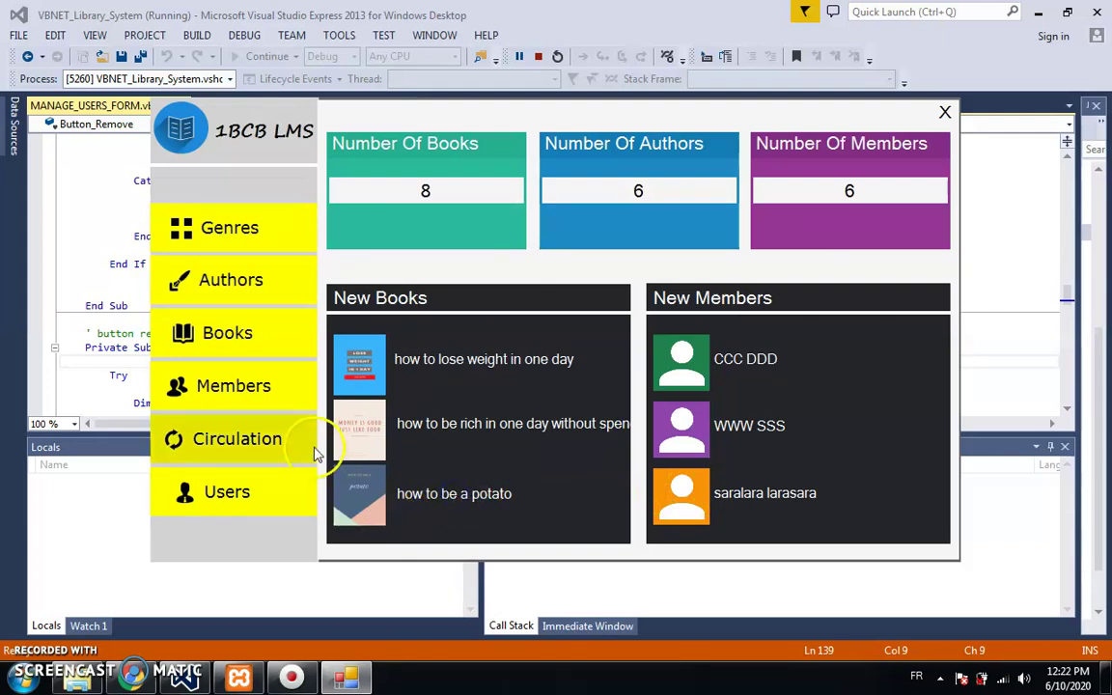
In the book edit form, look up the books with ISBN TEST and TEST2 in turn.
click(273, 343)
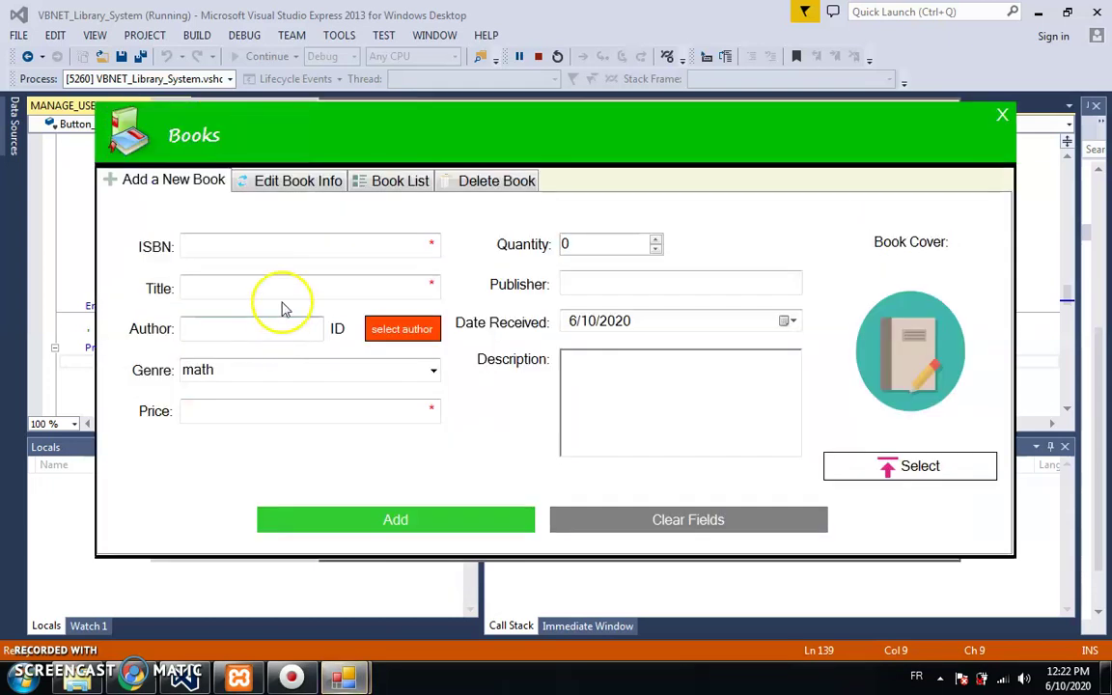
click(280, 185)
click(284, 287)
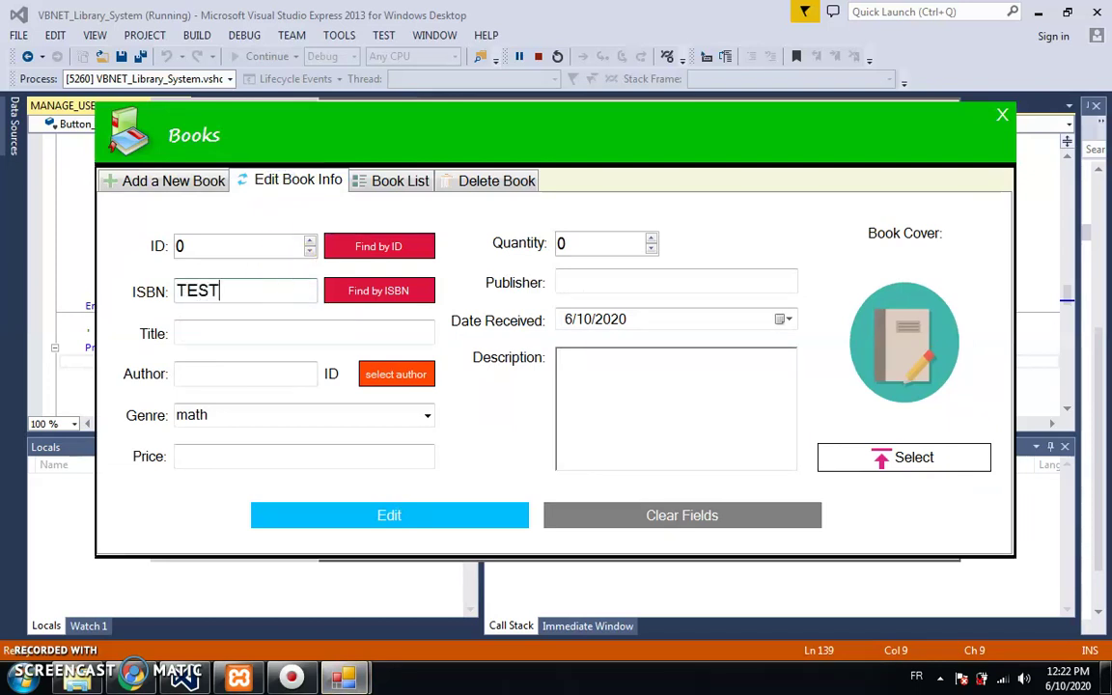
click(378, 293)
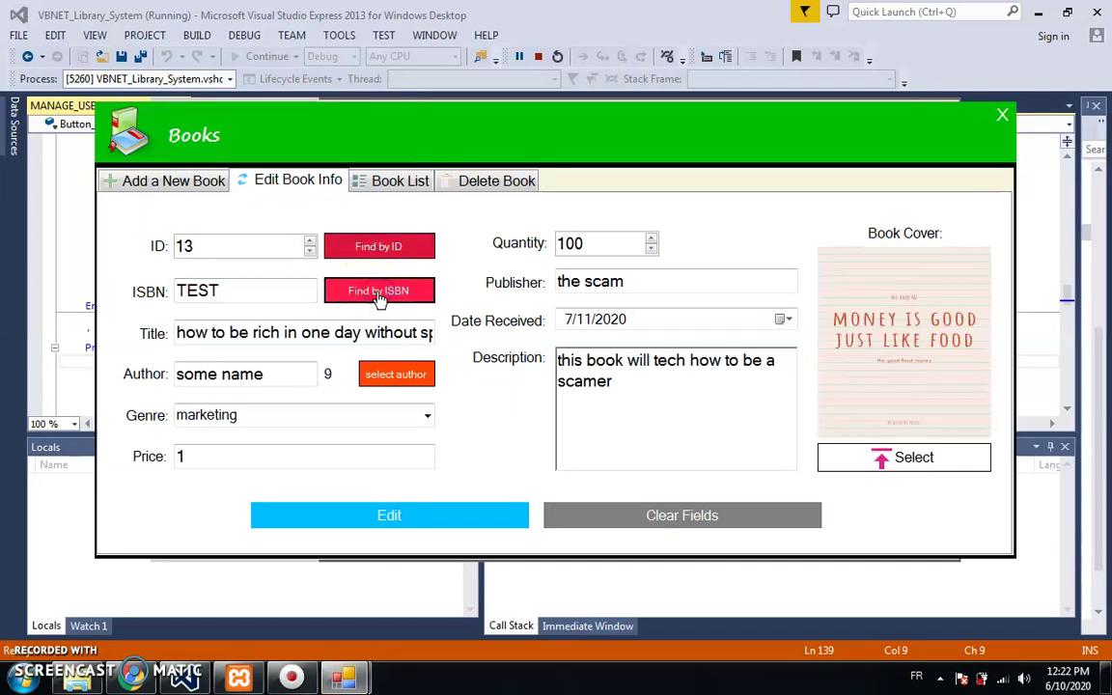
click(255, 293)
text(2)
click(410, 288)
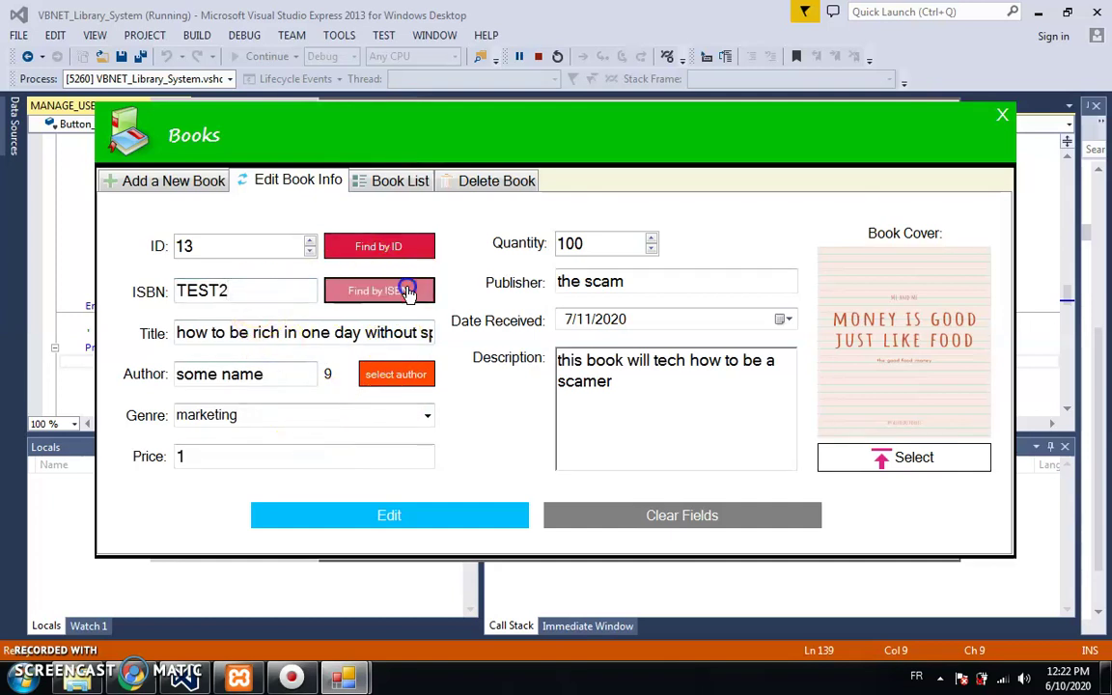
double_click(263, 295)
click(263, 295)
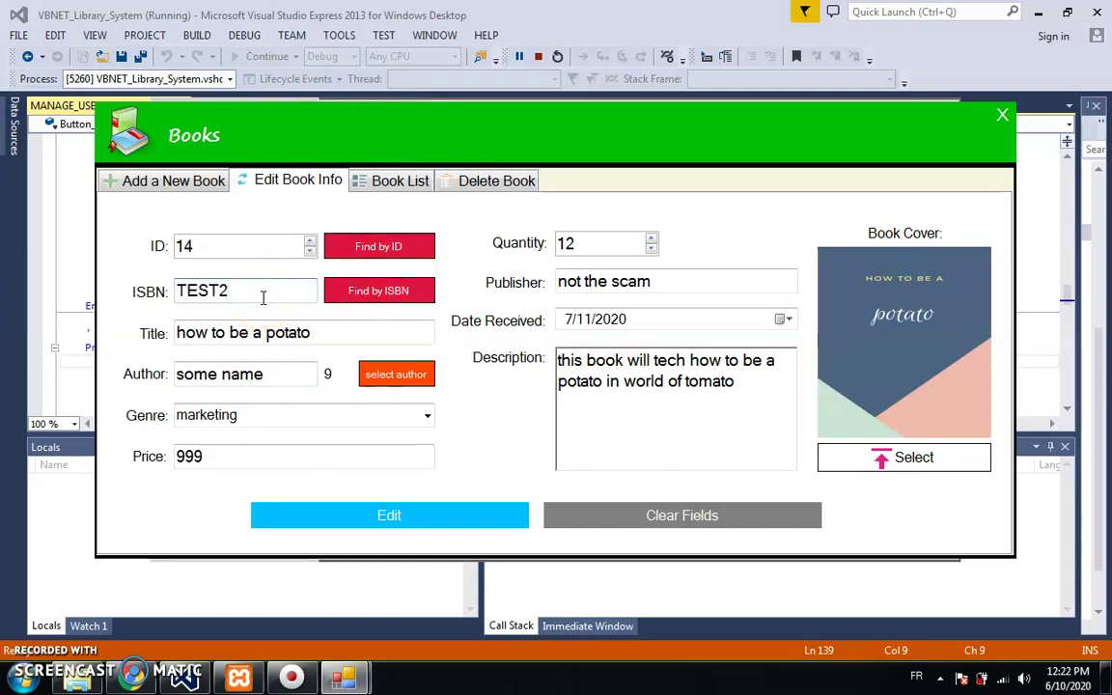
Open books 12, 11 and 10 in turn from the book list in the edit form, and return to the list.
click(386, 181)
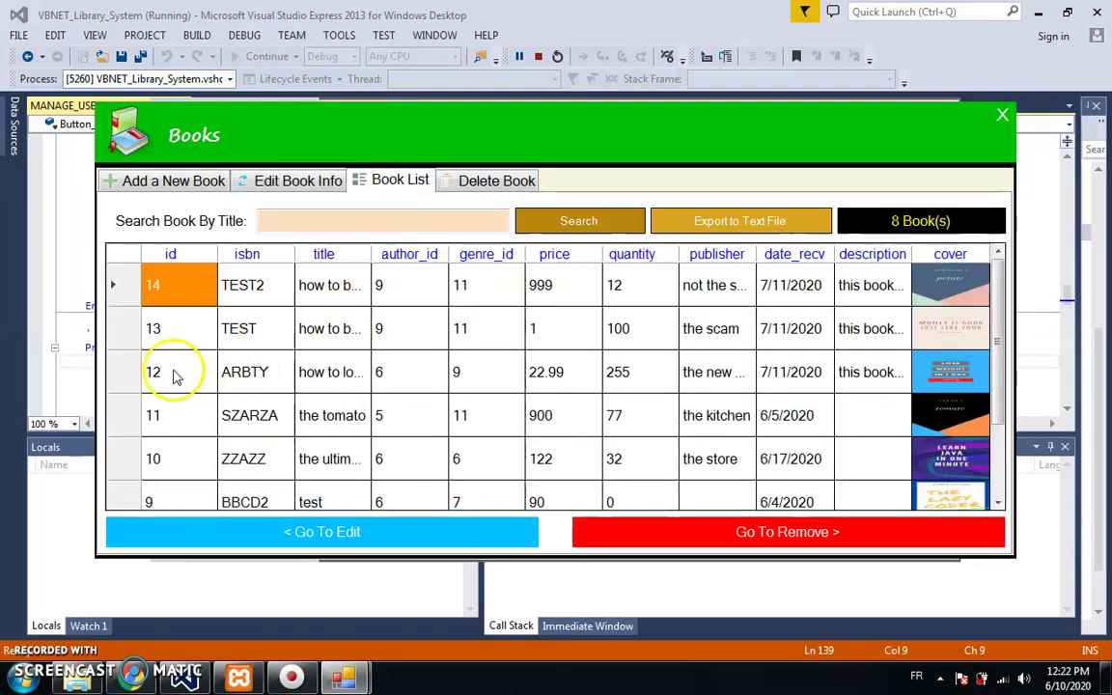
click(123, 383)
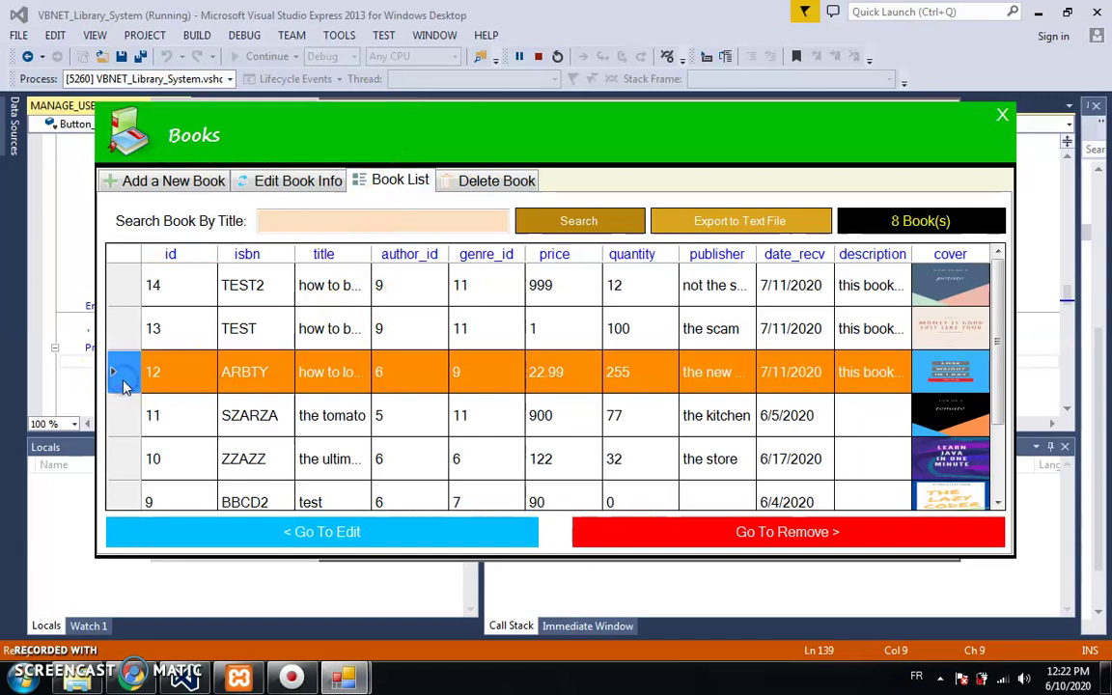
click(285, 532)
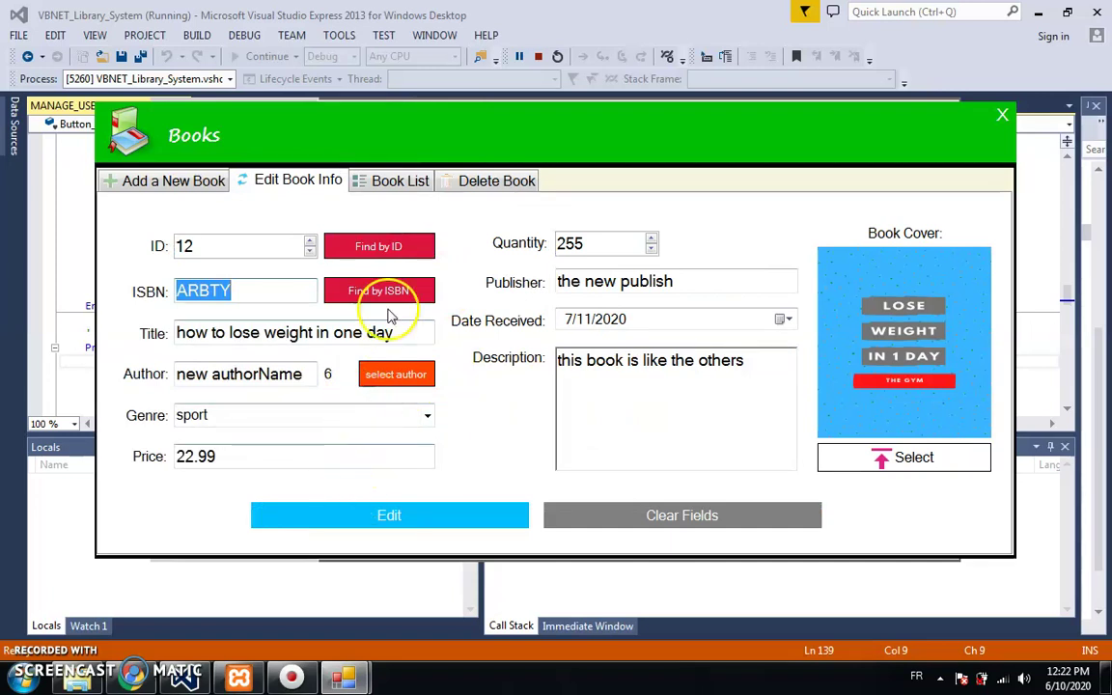
click(376, 183)
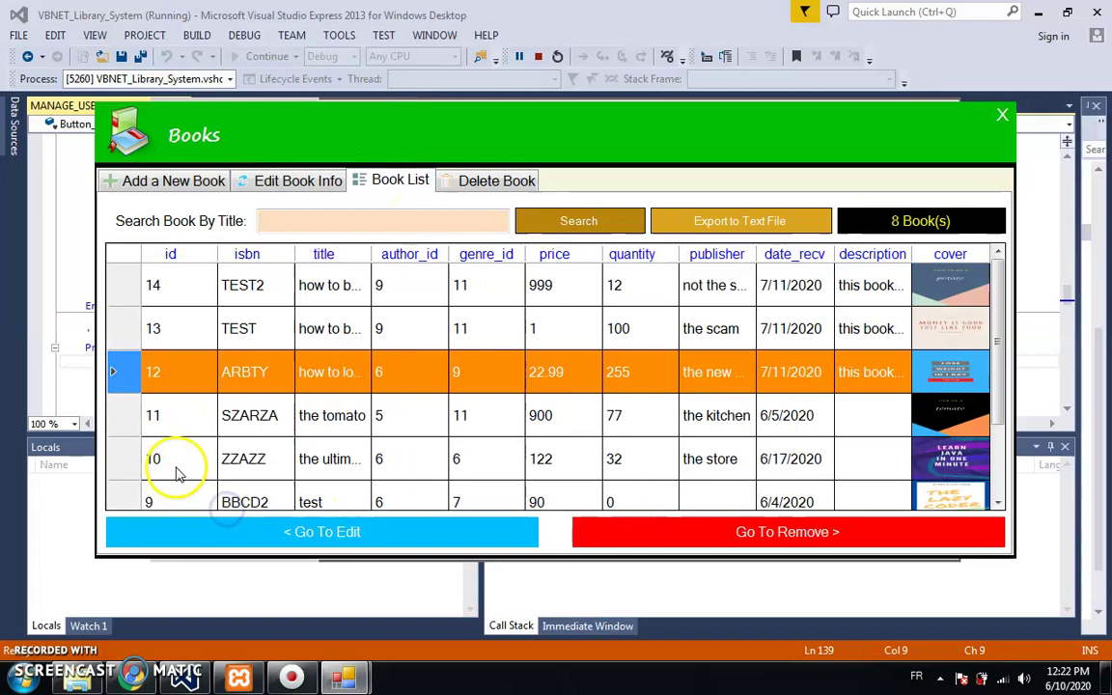
click(120, 418)
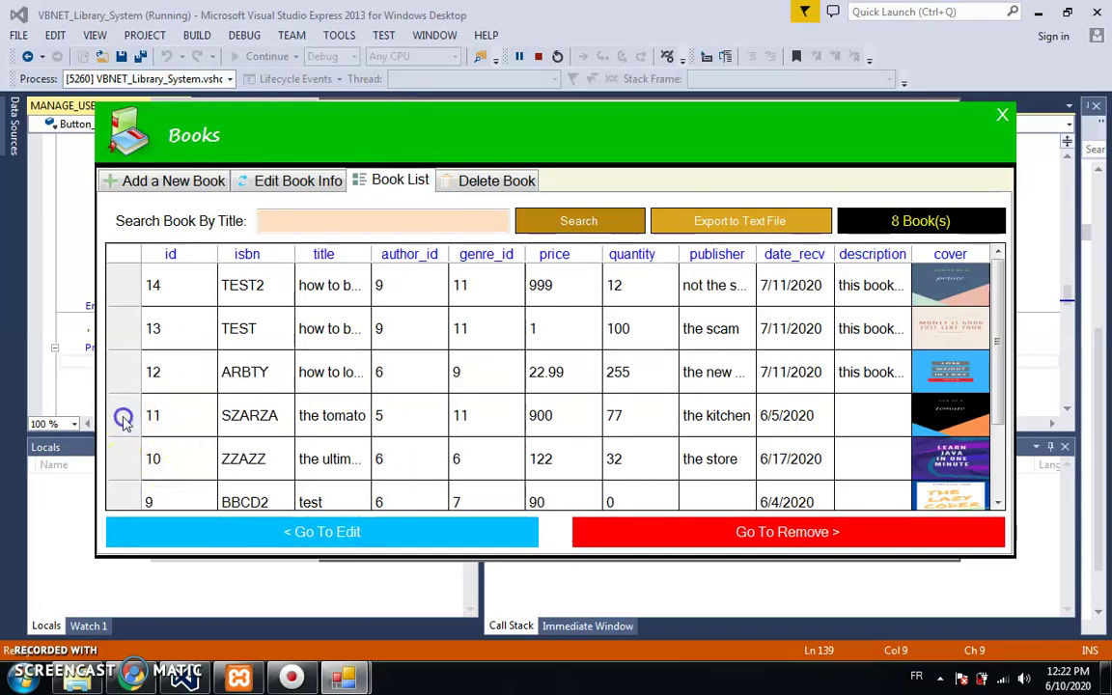
click(180, 534)
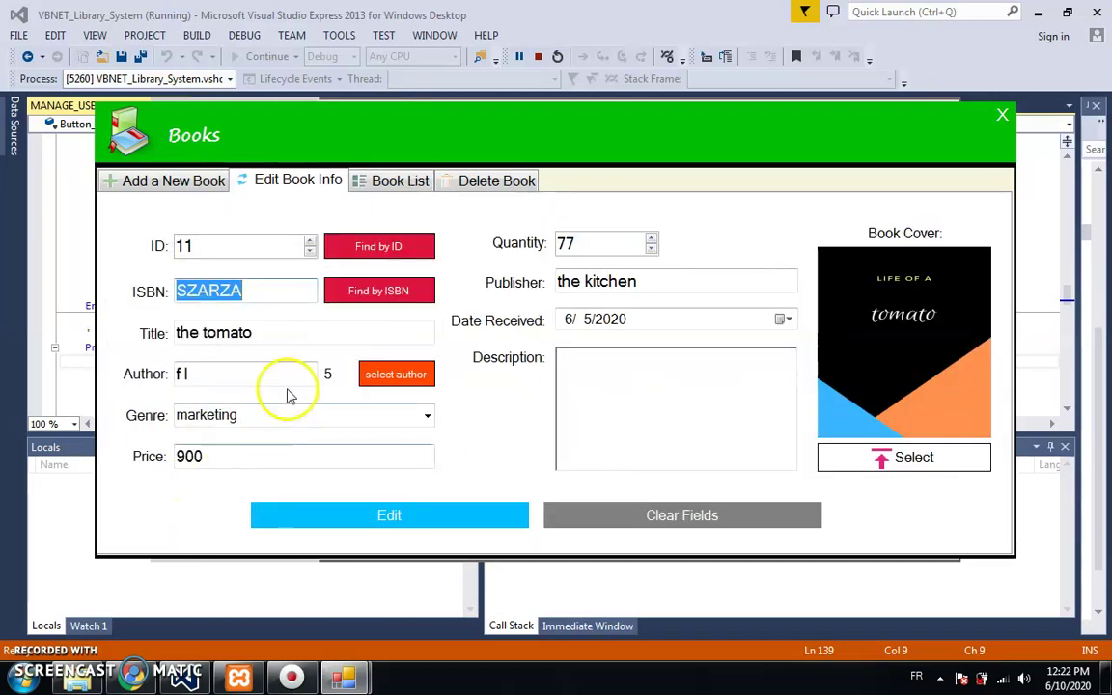
click(389, 181)
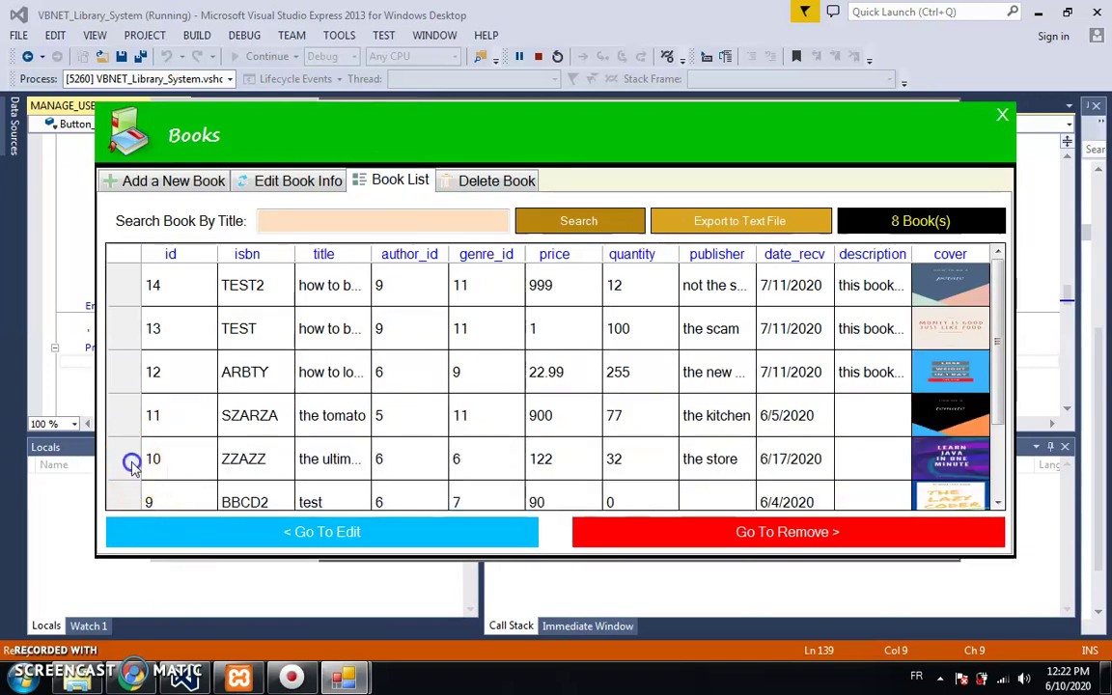
click(129, 461)
click(237, 531)
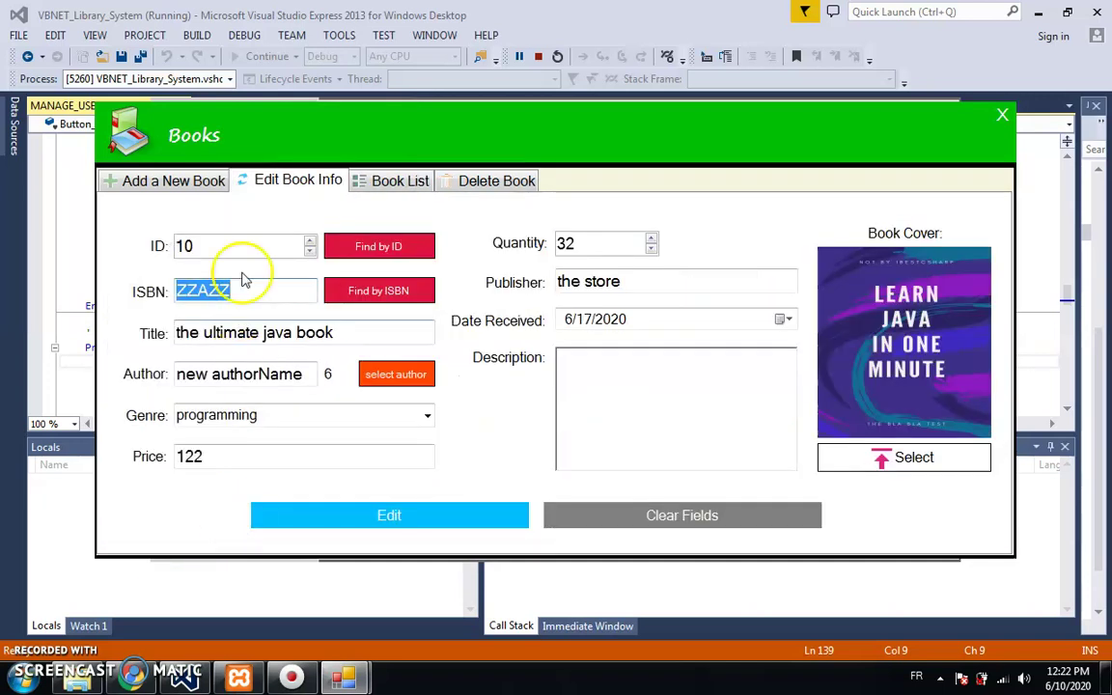
click(382, 191)
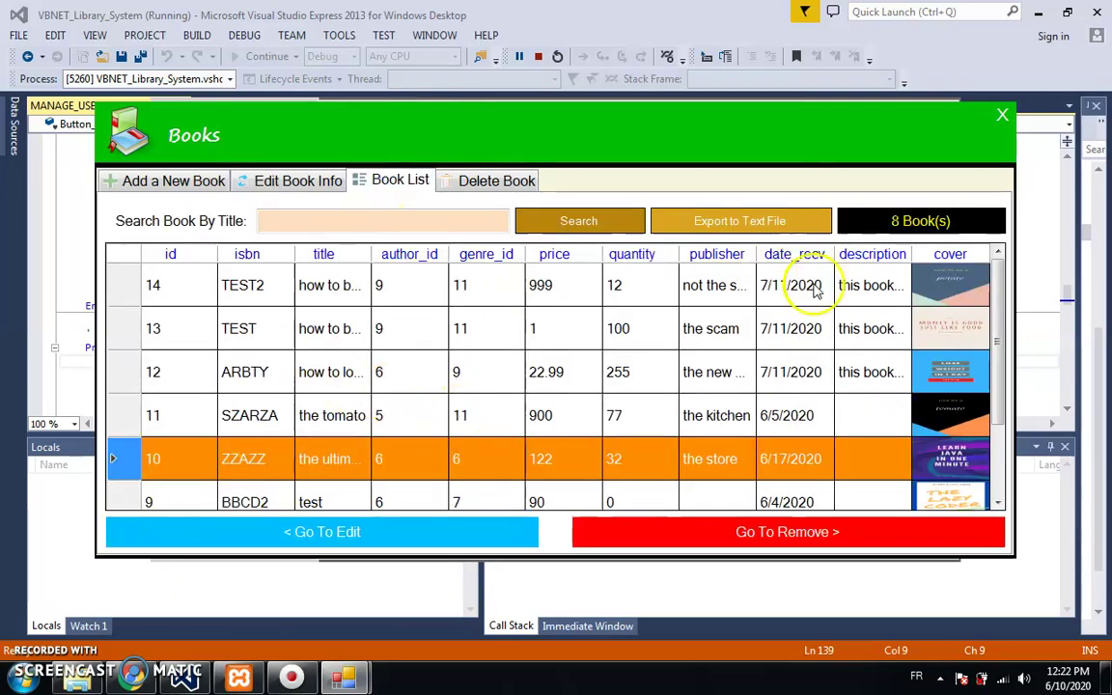
Open book 10 in the removal form without deleting it, return to the book list and look through its rows.
click(717, 543)
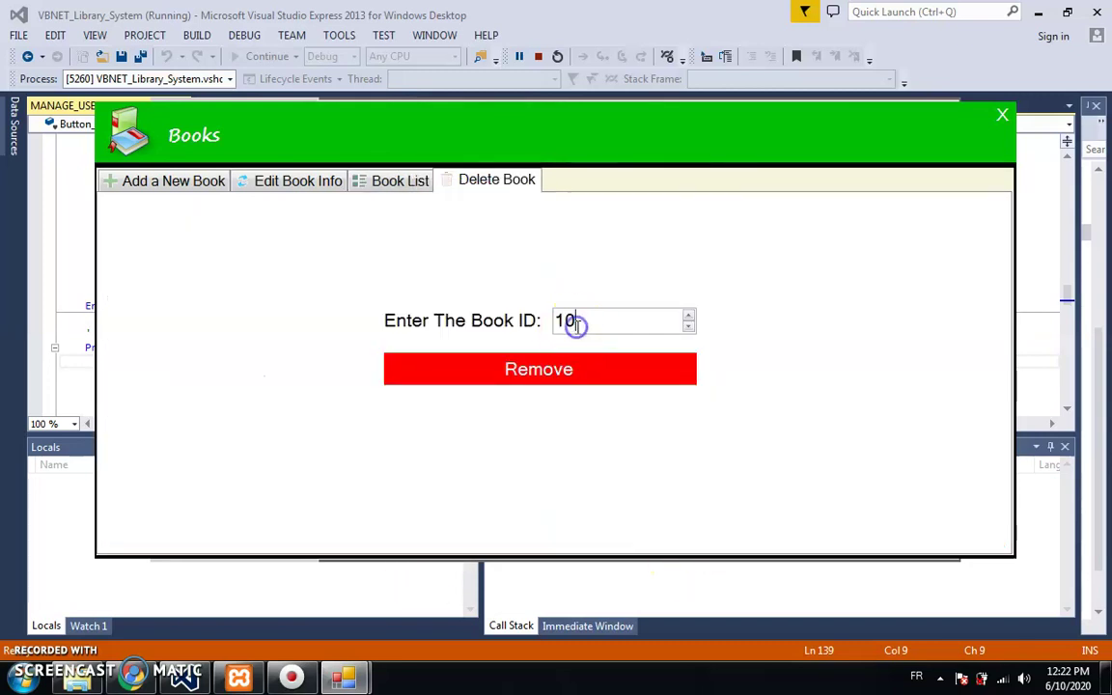
click(388, 184)
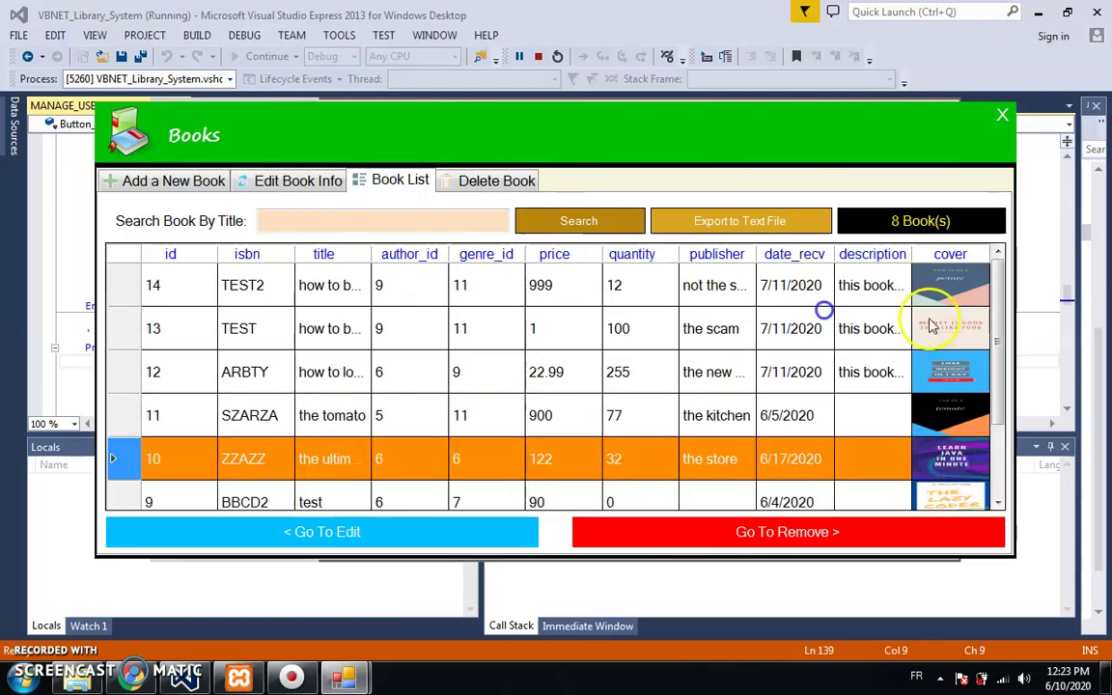
click(1001, 311)
drag(1001, 328, 994, 417)
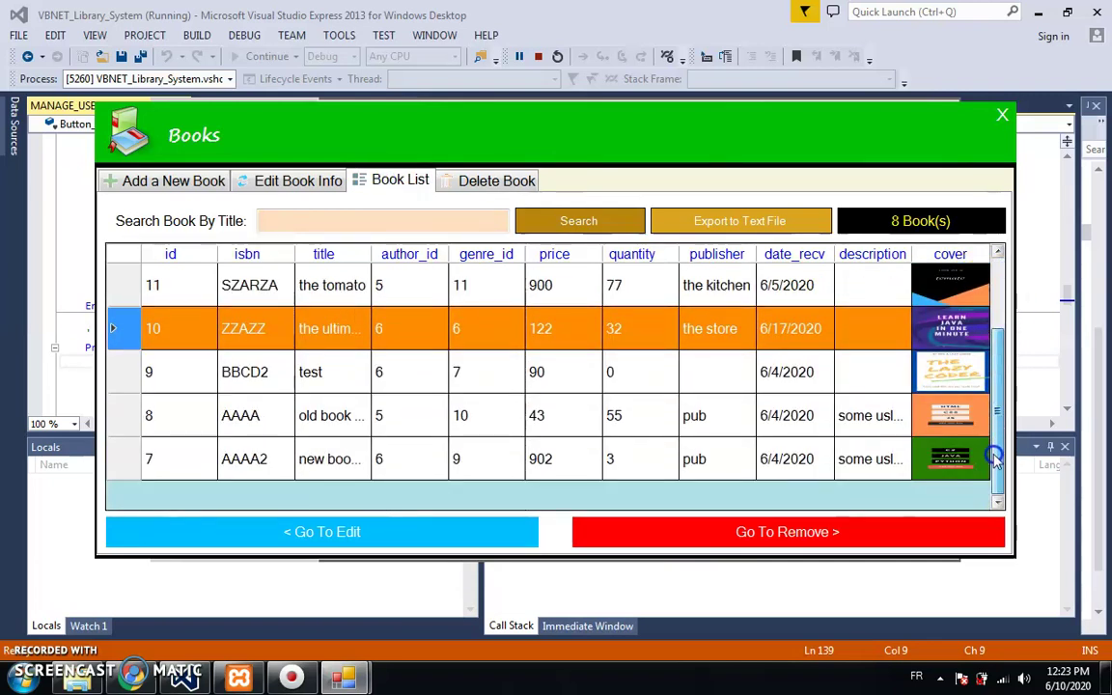
scroll(888, 386, up, 2)
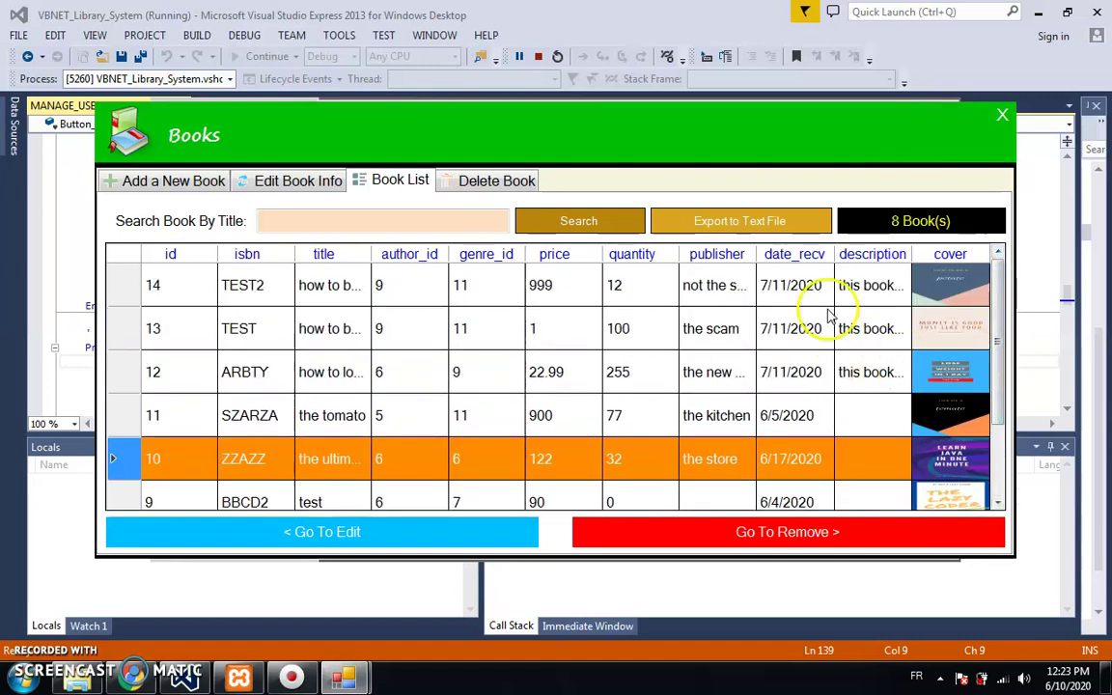
Open book 14 from the book list in the edit form, and return to the list.
click(134, 288)
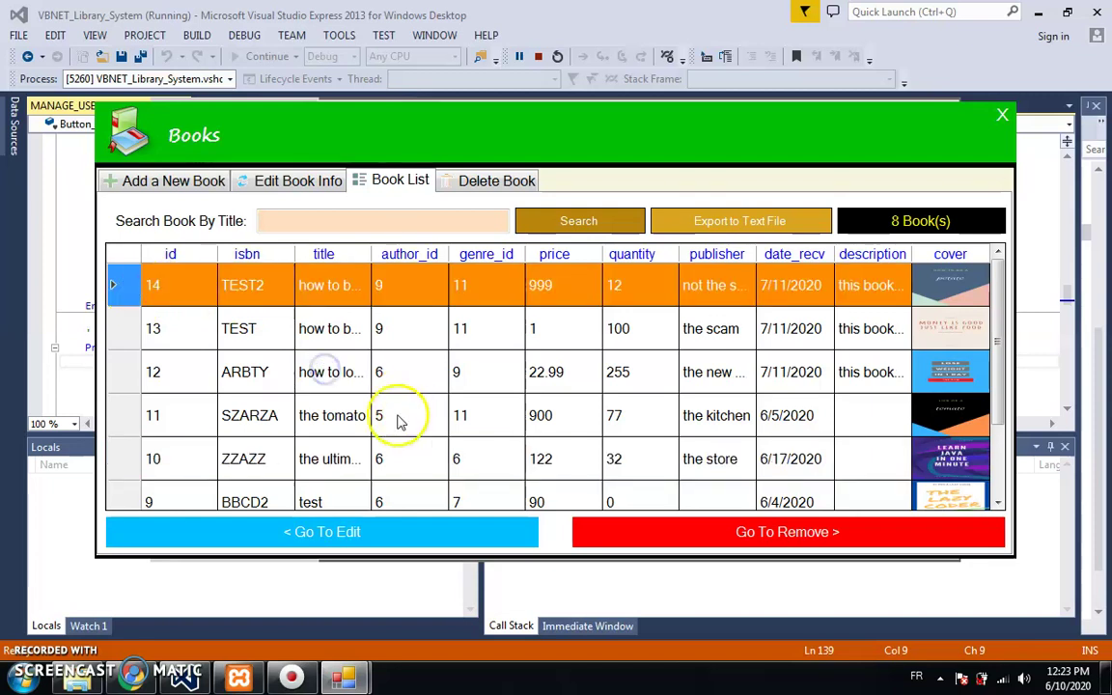
click(362, 533)
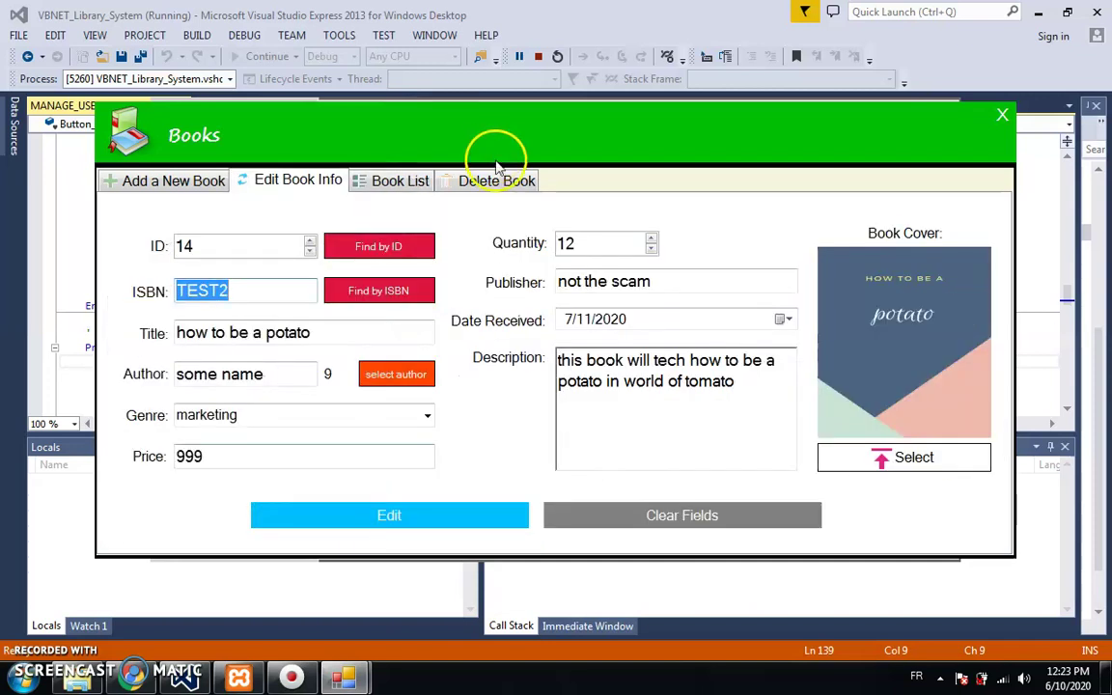
click(409, 177)
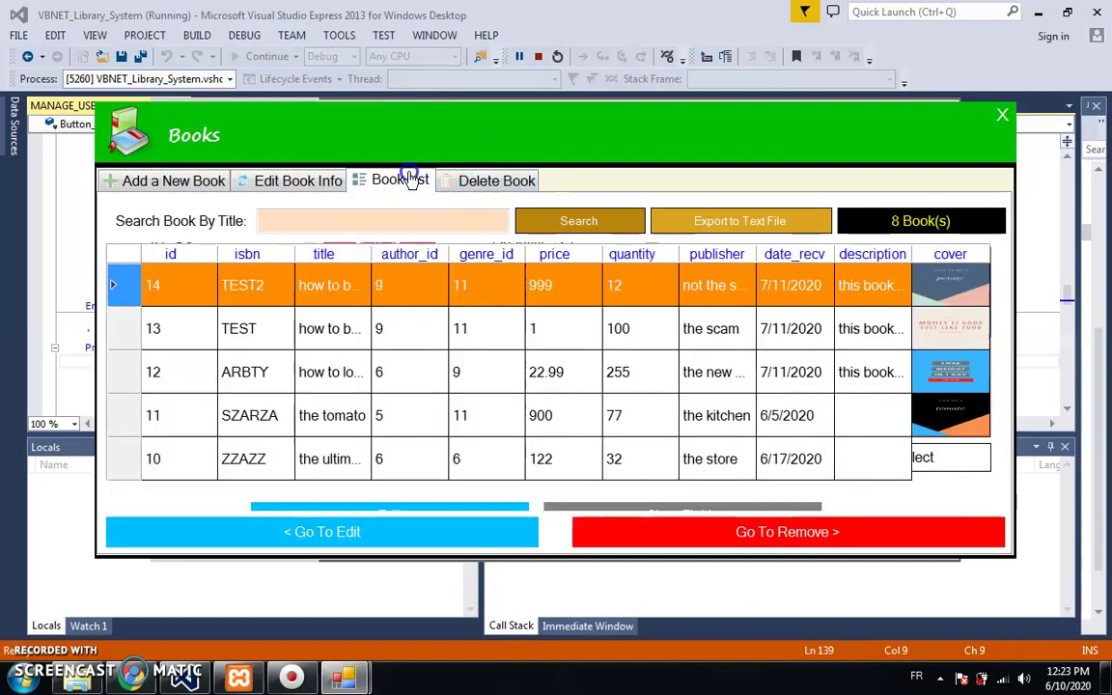
Send book 14 from the book list to the removal form and delete it, confirming the deletion.
click(459, 190)
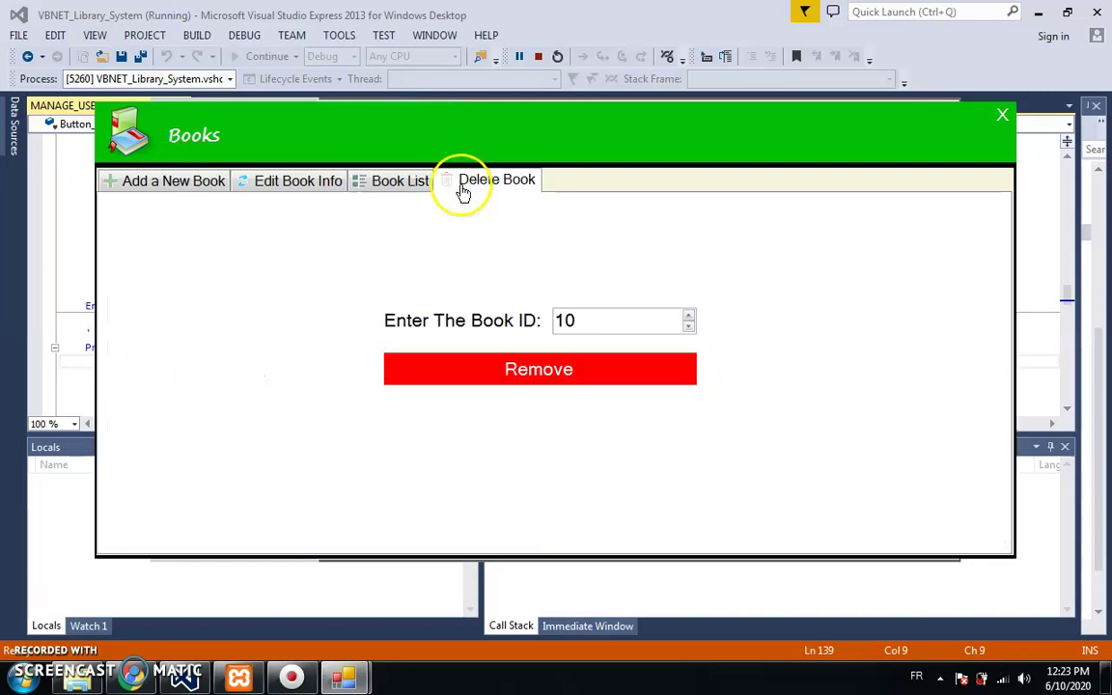
click(409, 186)
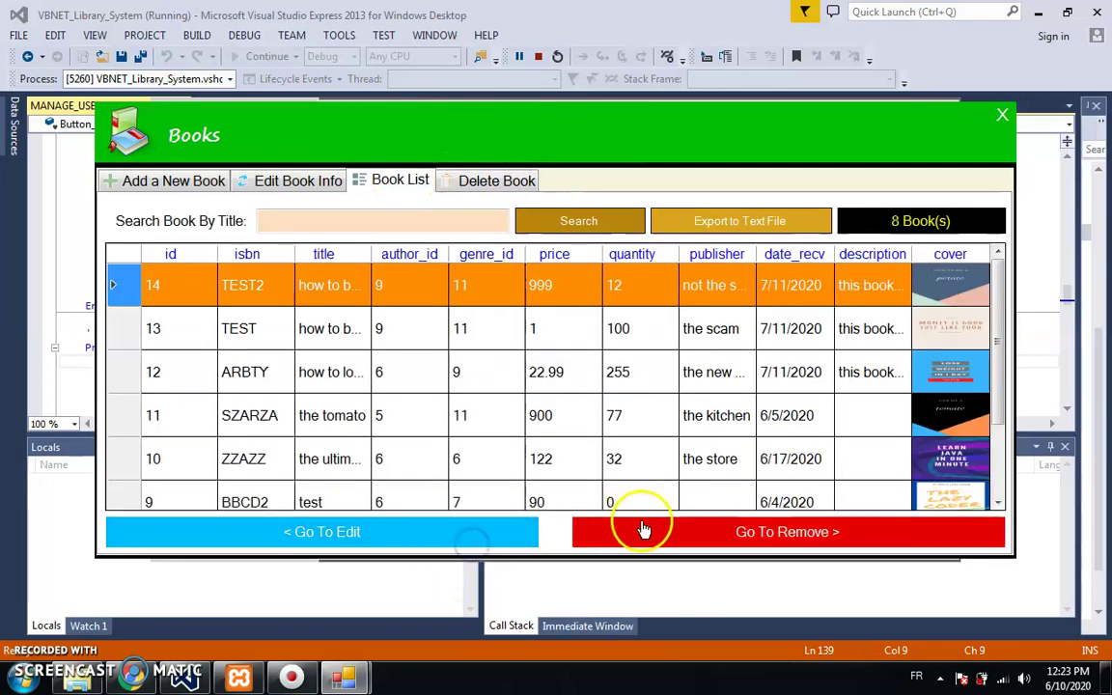
click(644, 529)
click(566, 384)
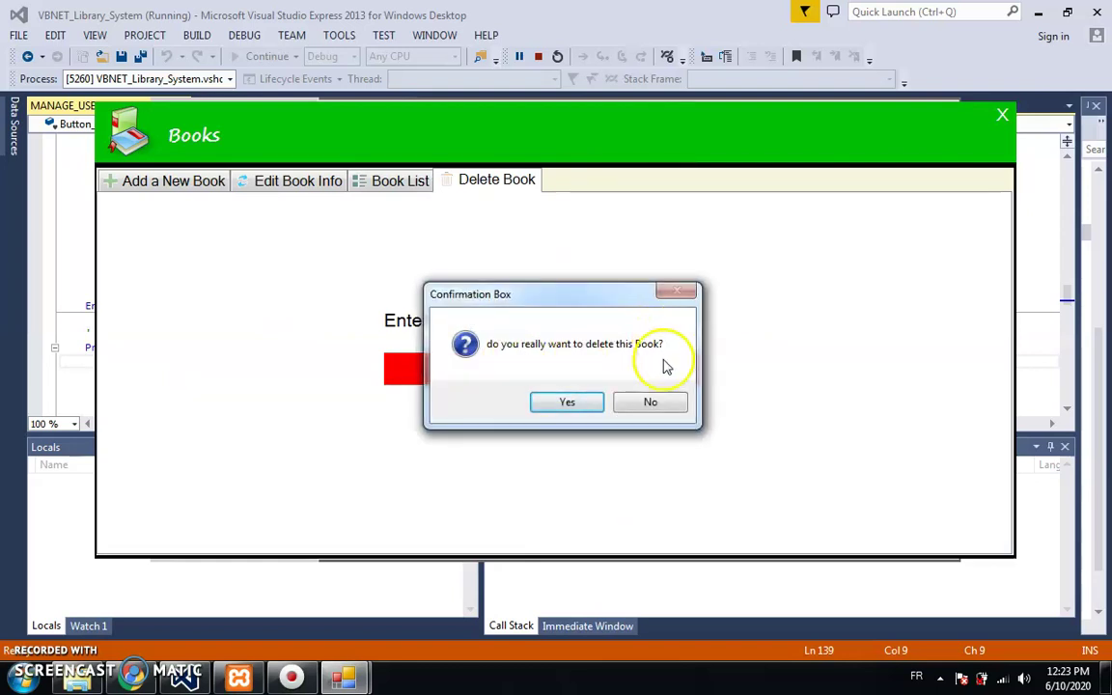
click(568, 403)
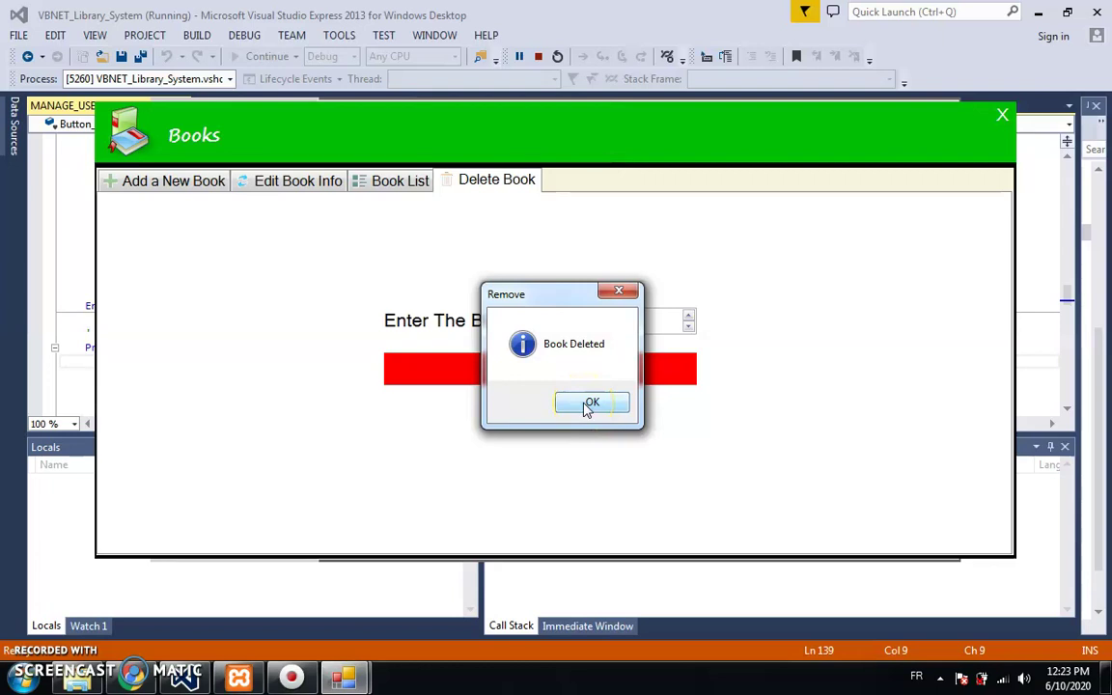
click(587, 404)
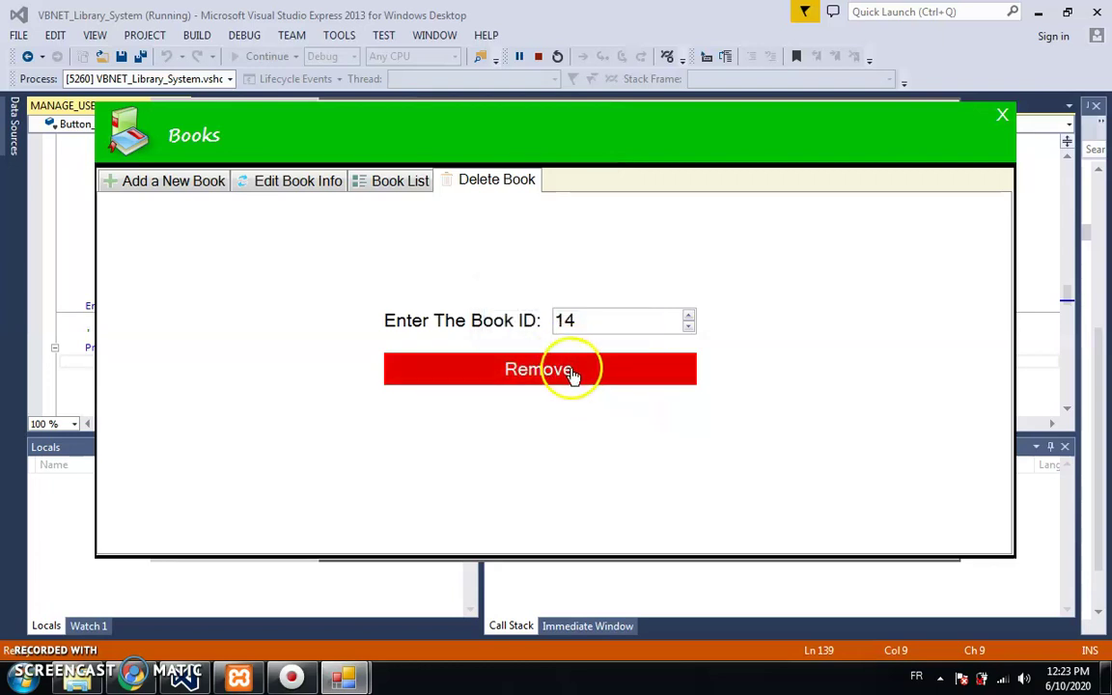
Copy the ISBN TEST2 from the edit form into the ISBN field of the new book form.
click(313, 184)
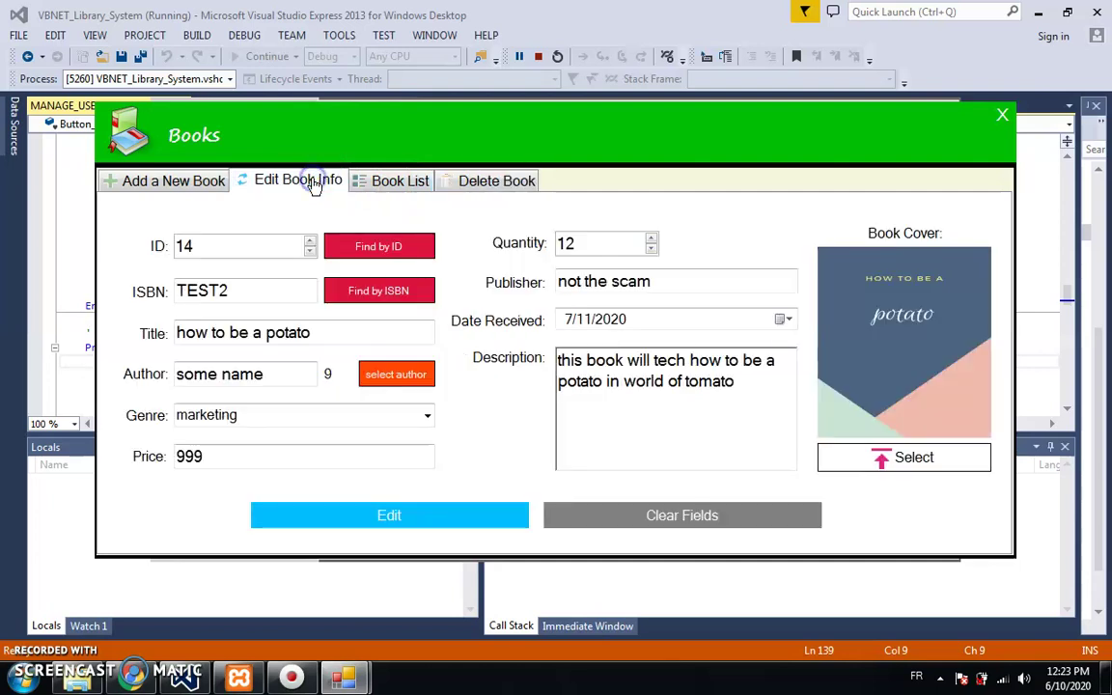
double_click(259, 290)
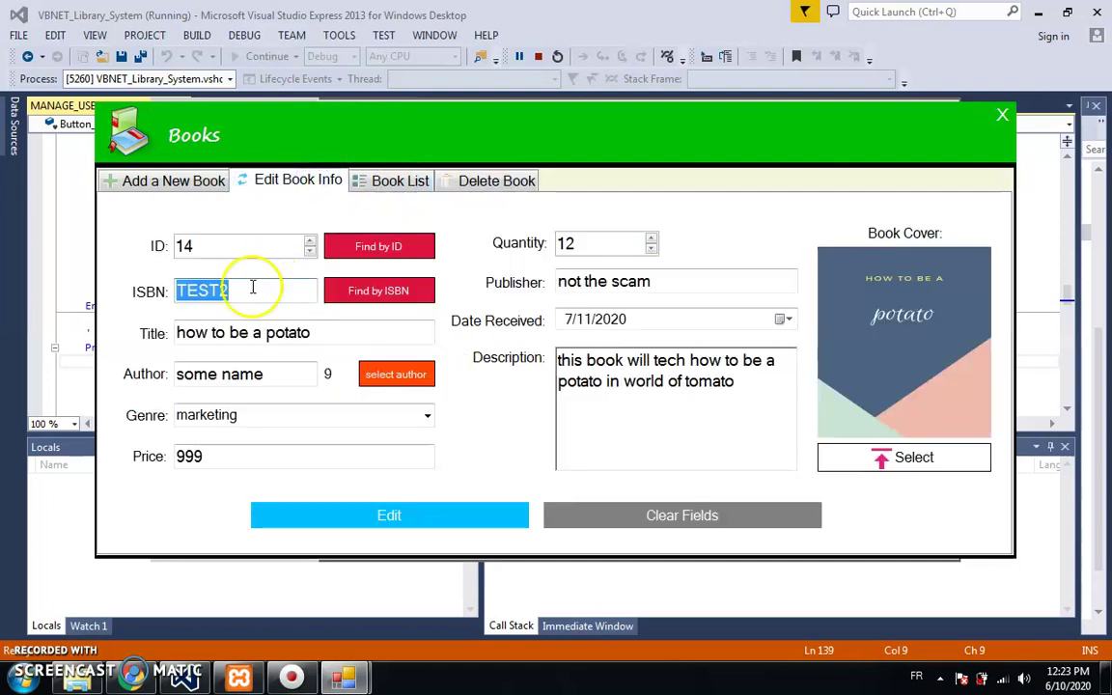
click(164, 180)
click(246, 279)
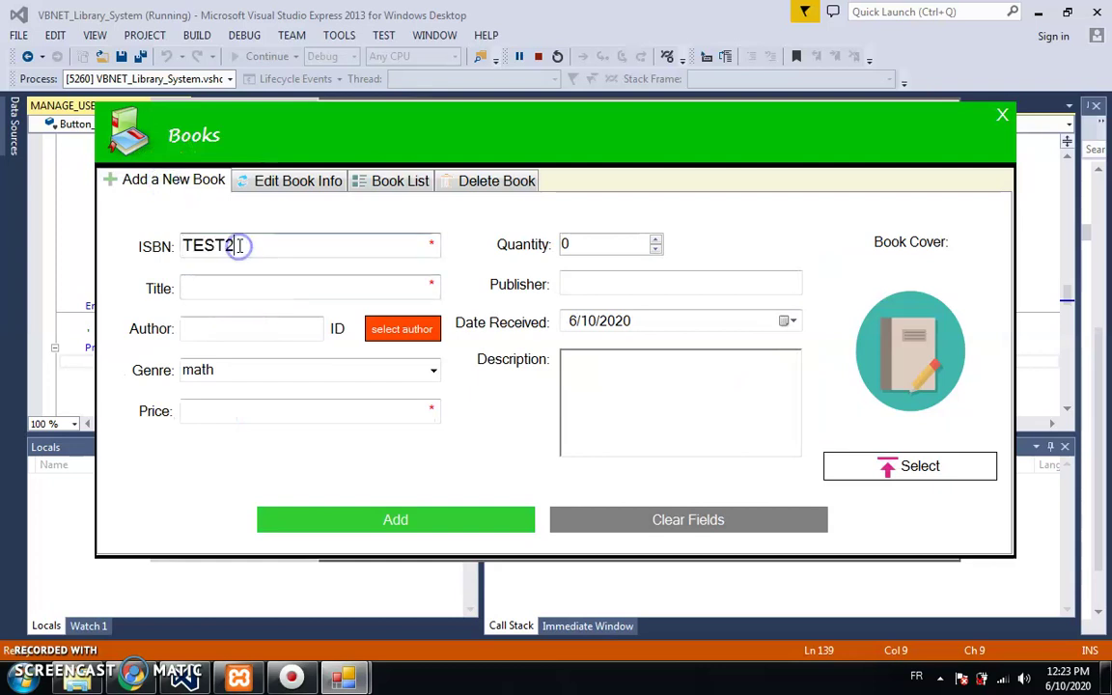
Copy the title "how to be a potato" from the edit form into the new book form.
click(279, 185)
double_click(268, 331)
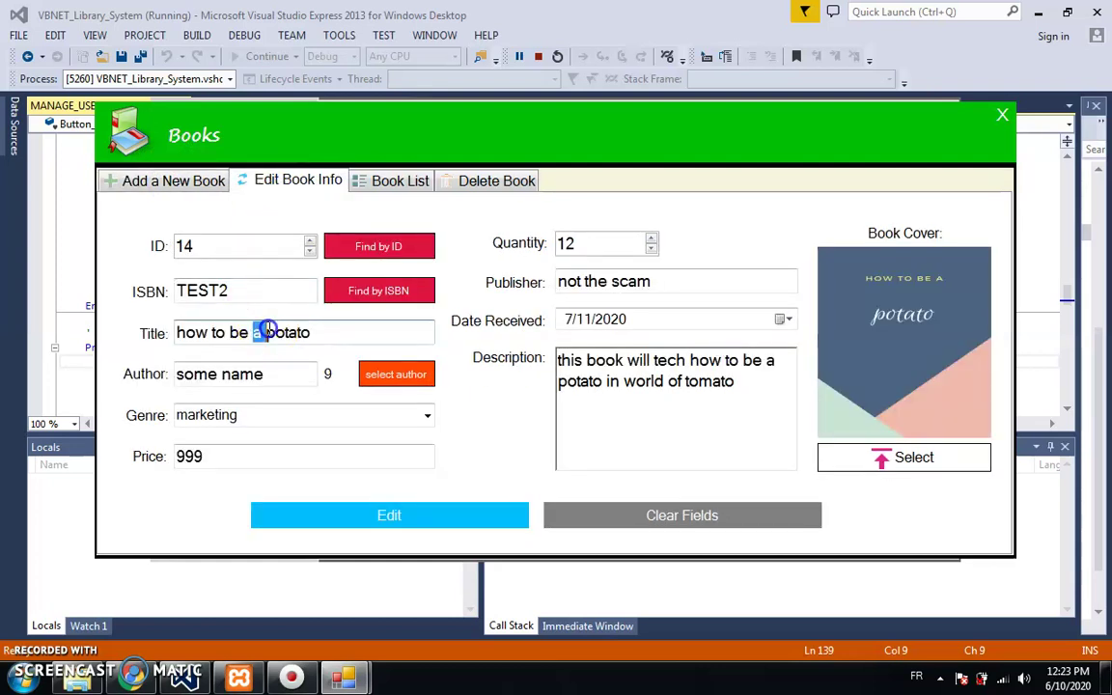
triple_click(268, 331)
key(ctrl+c)
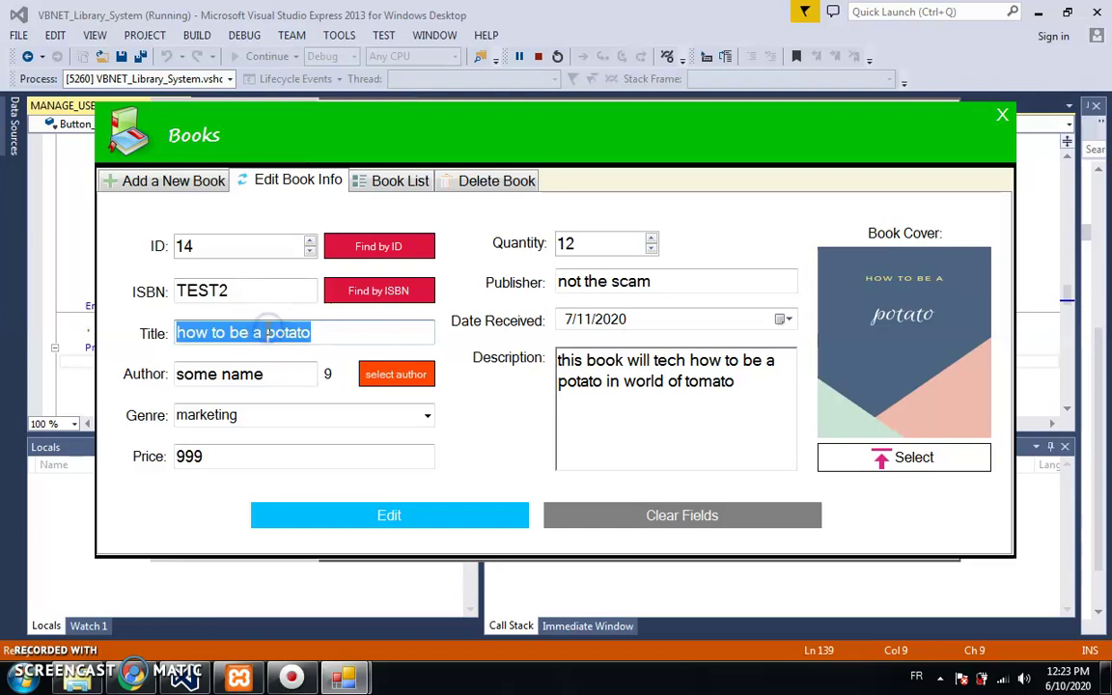
click(184, 177)
click(228, 291)
key(ctrl+v)
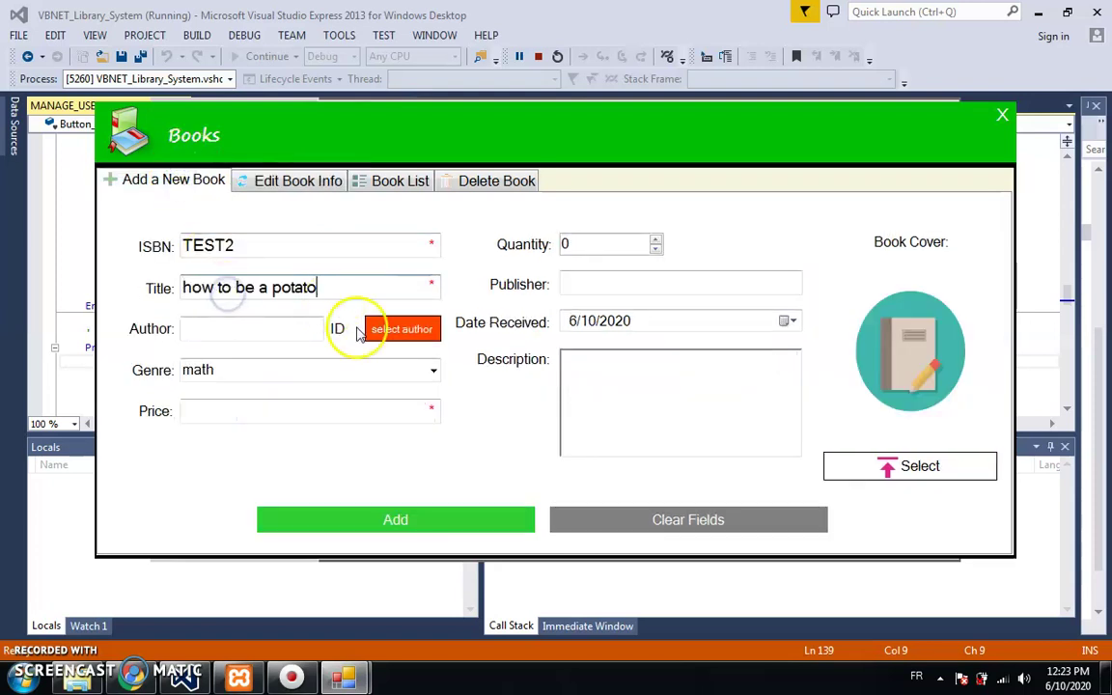
Assign the author with ID 9, "some name", to the new book and set its genre to philosophy.
click(290, 187)
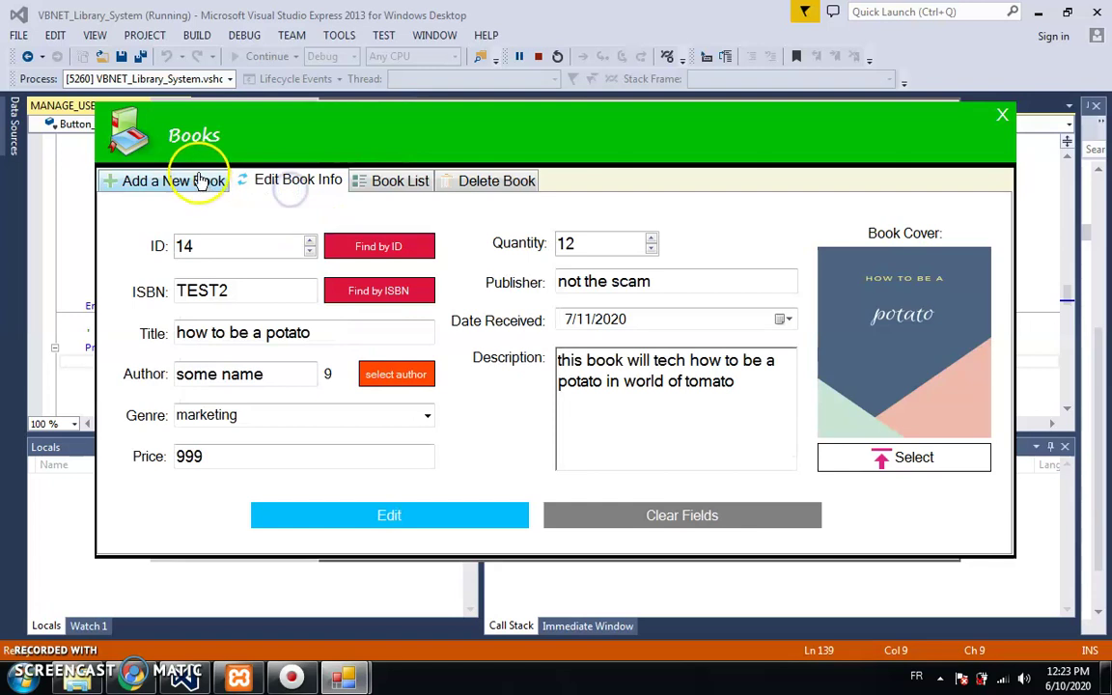
click(198, 181)
click(397, 329)
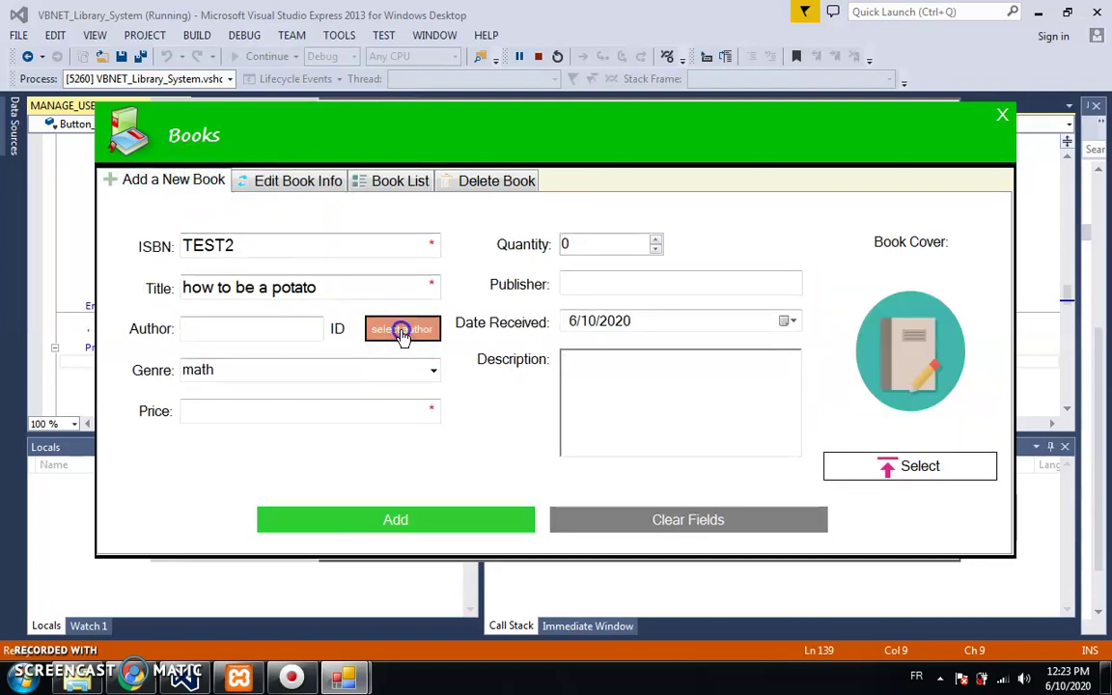
double_click(436, 398)
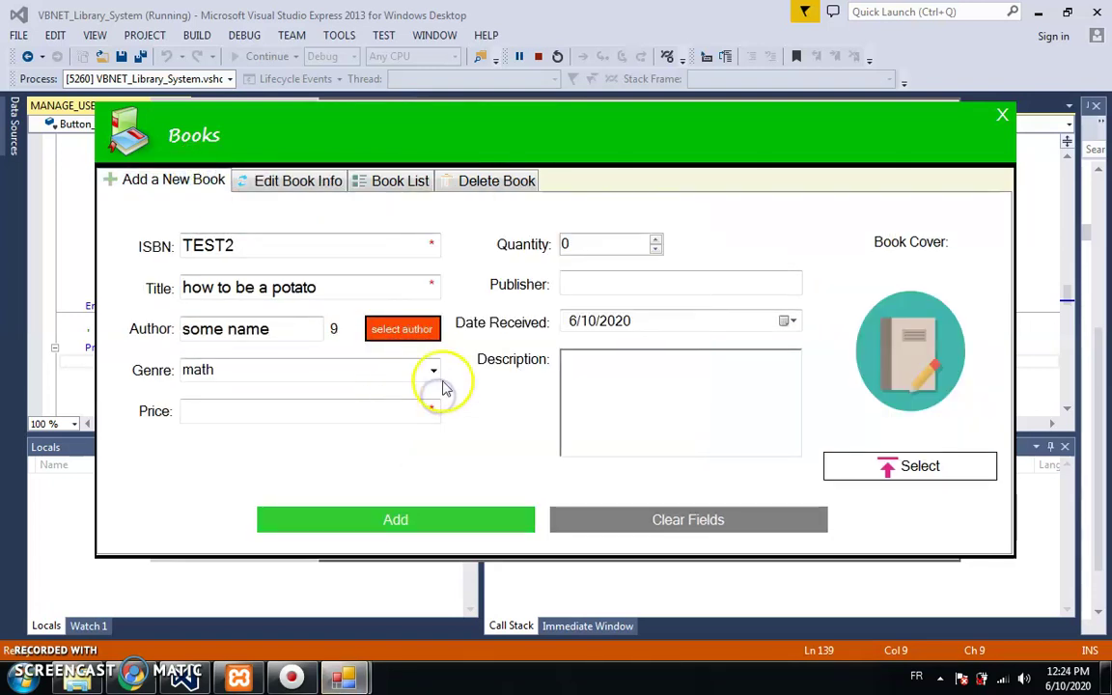
click(433, 373)
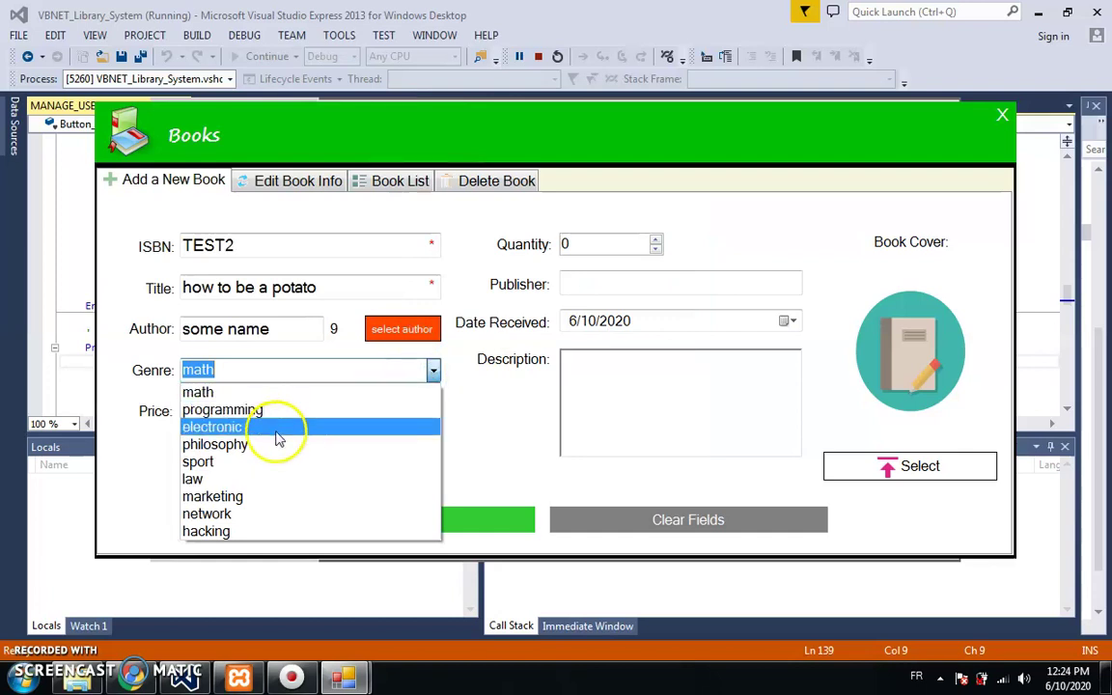
click(242, 444)
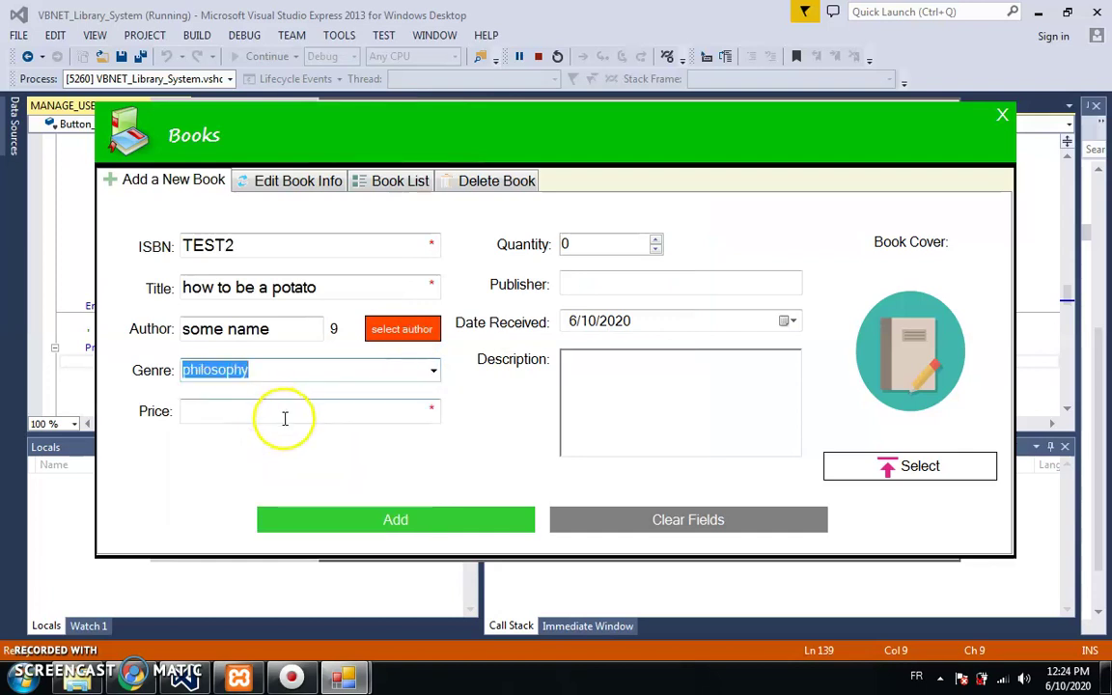
Set the new book's price to 999, quantity to 42, publisher to "not the scam" and date received to 6/26/2020.
click(284, 418)
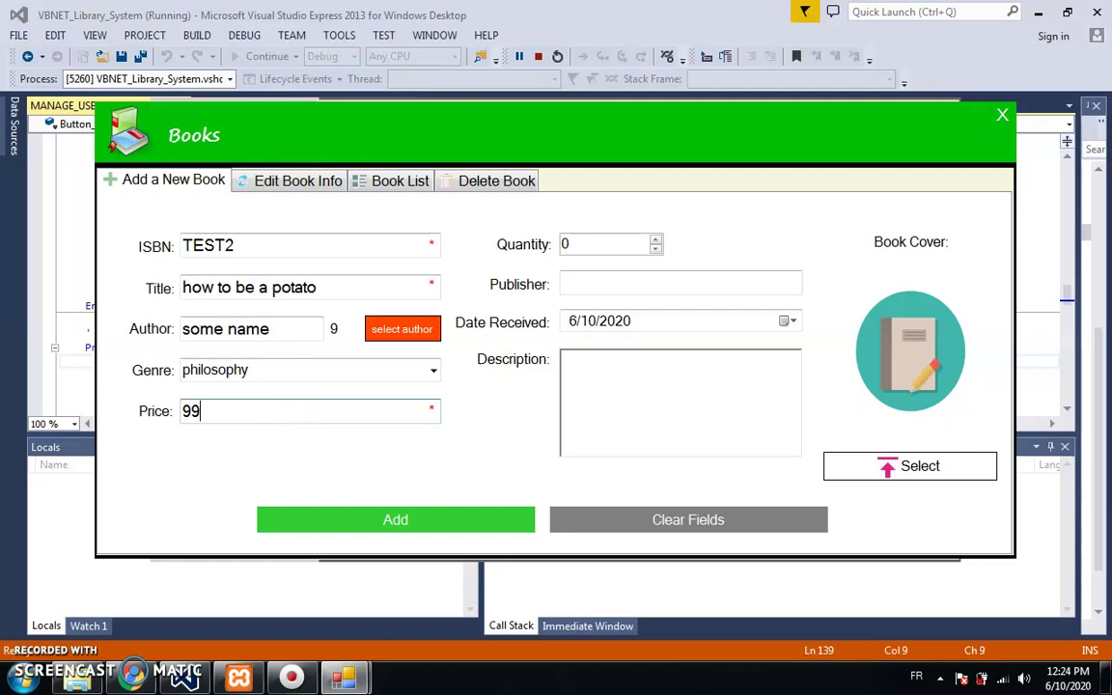
click(601, 245)
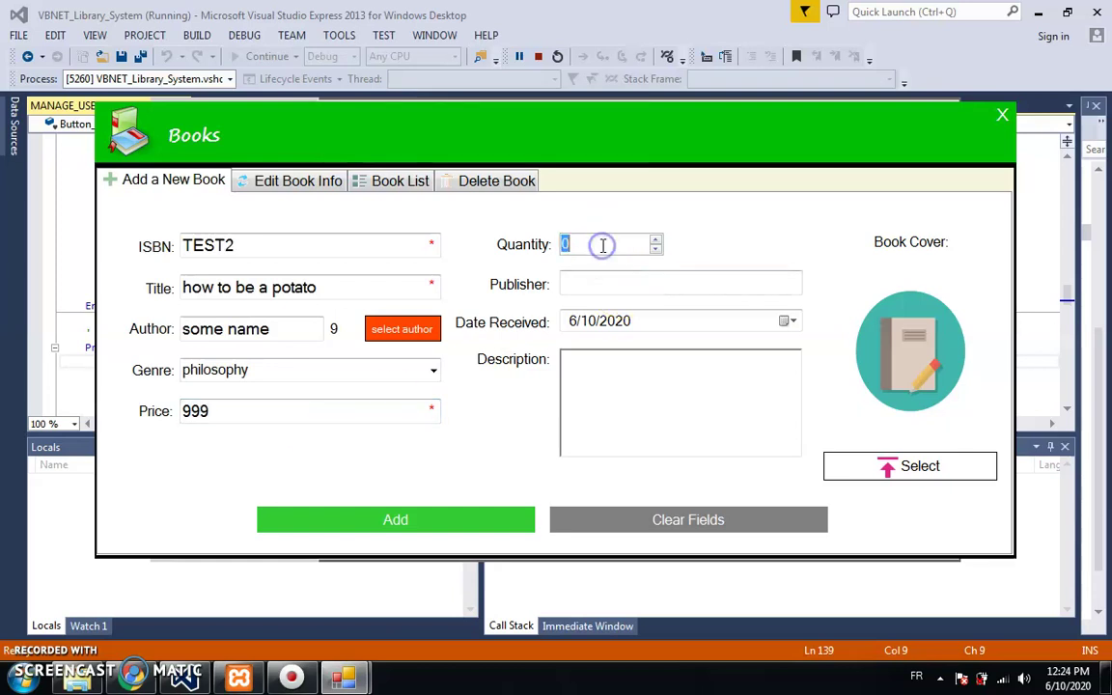
text(42)
click(654, 290)
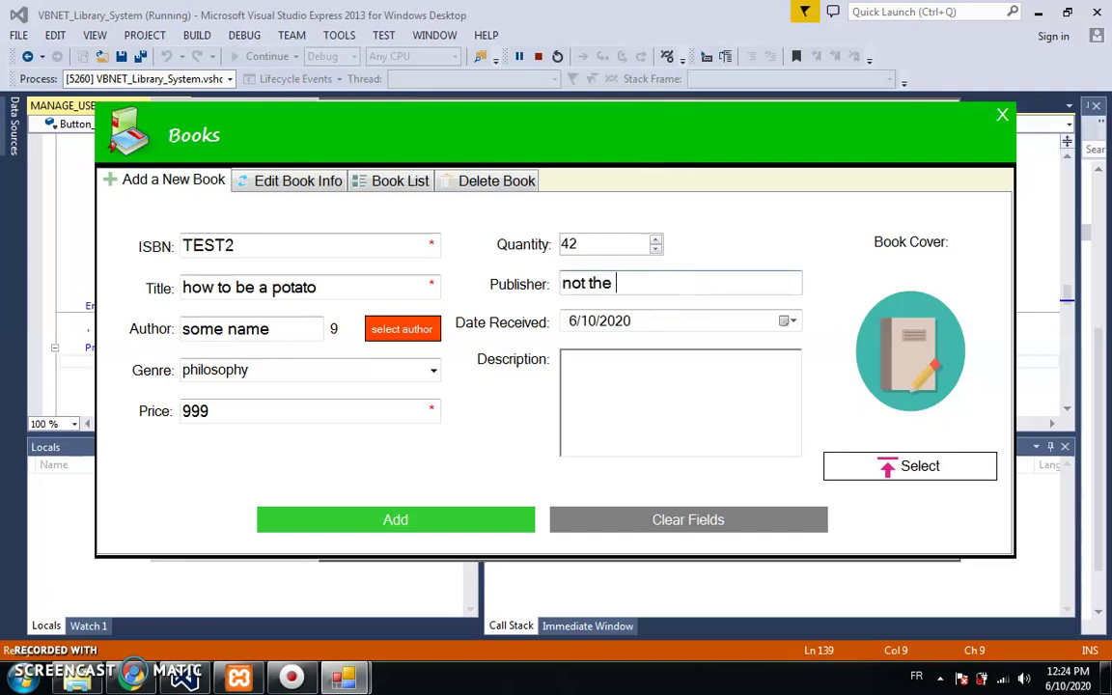
click(789, 321)
click(712, 417)
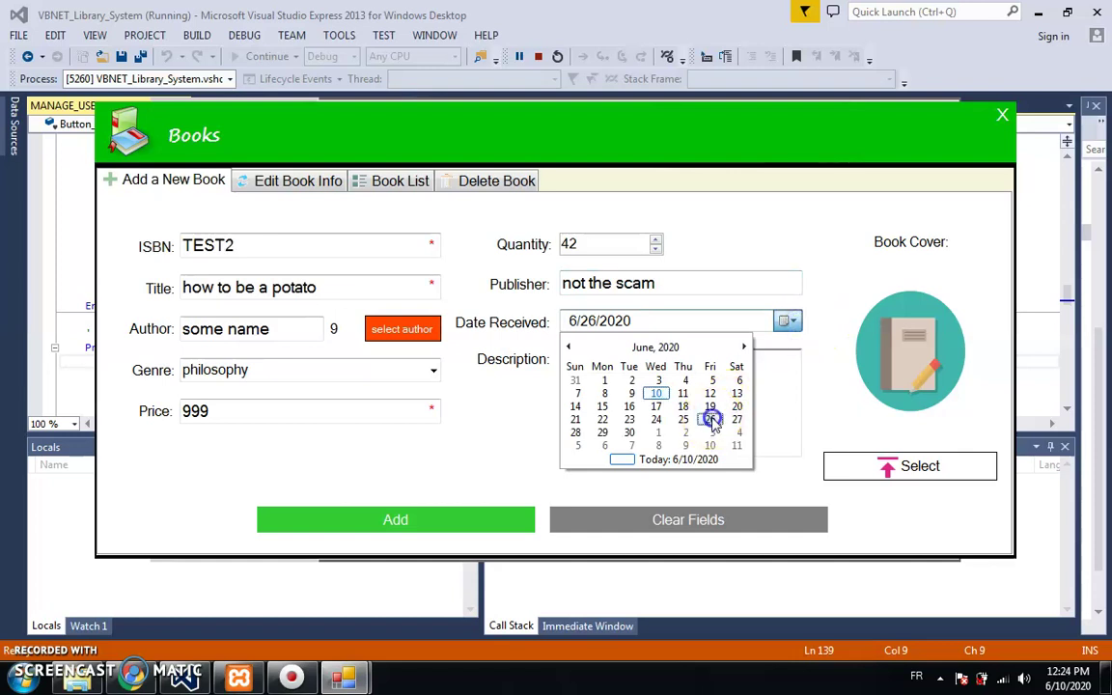
Copy the potato book's description from the edit form into the new book's description.
click(318, 180)
click(600, 398)
key(ctrl+c)
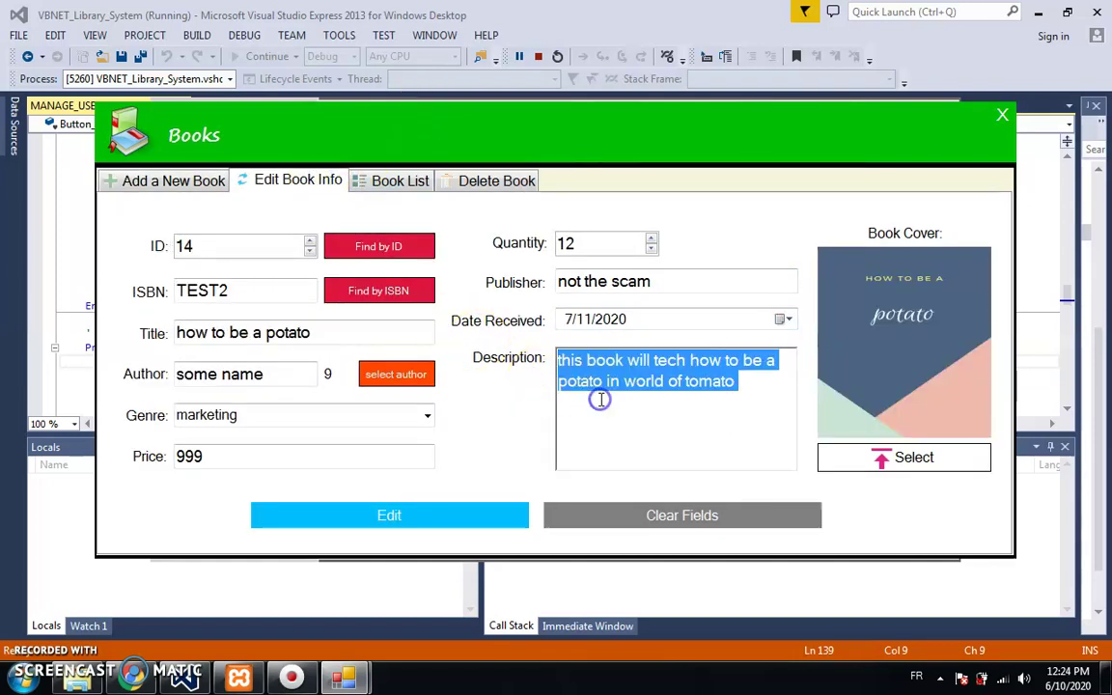
click(188, 180)
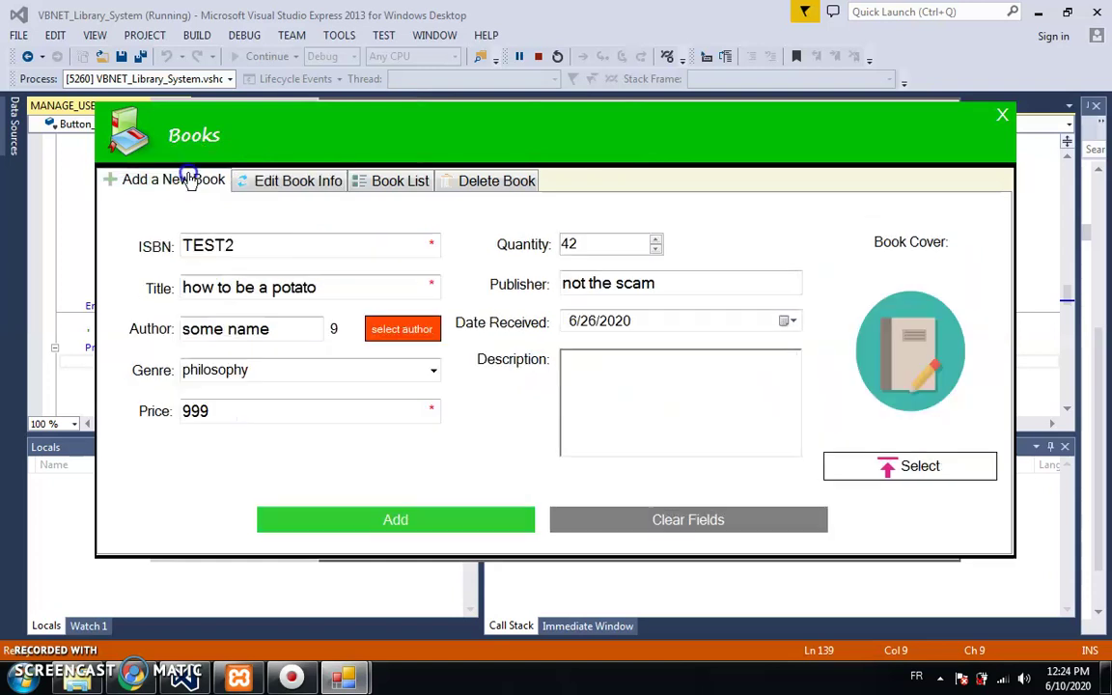
click(660, 400)
key(ctrl+v)
Choose the book_1 image as the book cover and add the new book to the library.
click(927, 469)
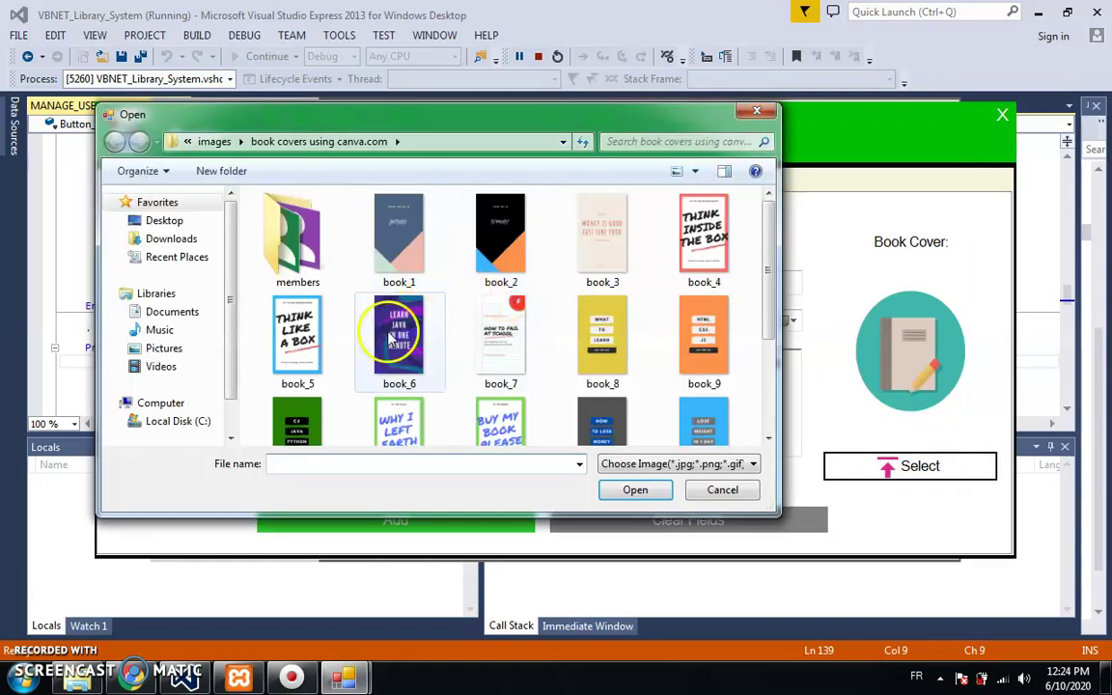
double_click(403, 240)
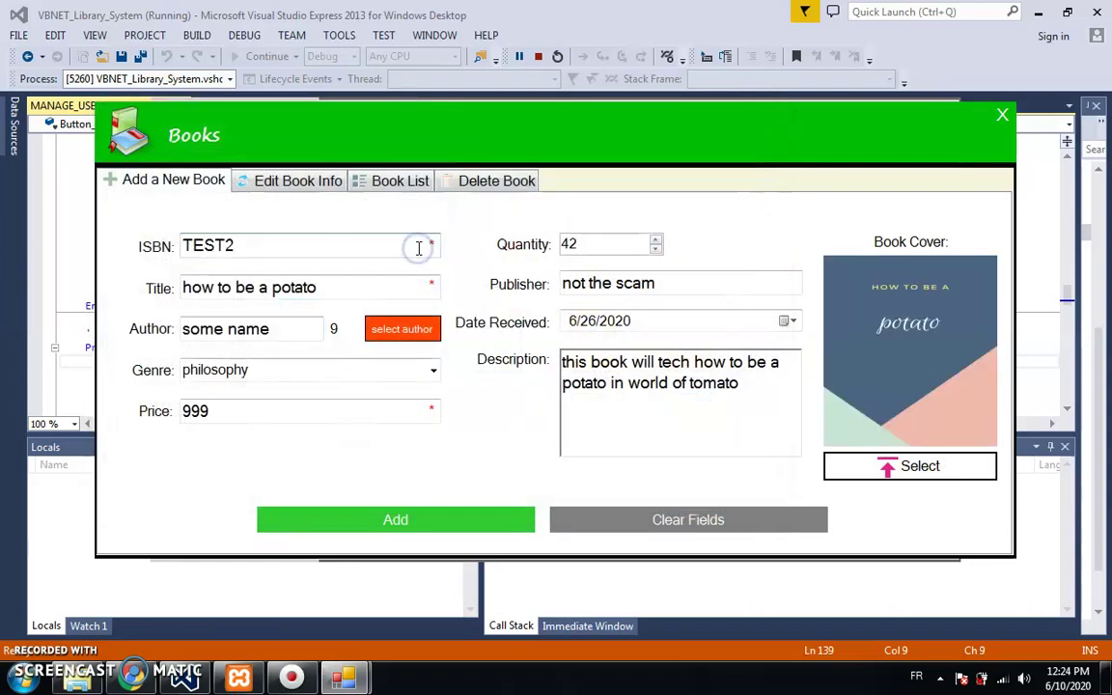
click(462, 524)
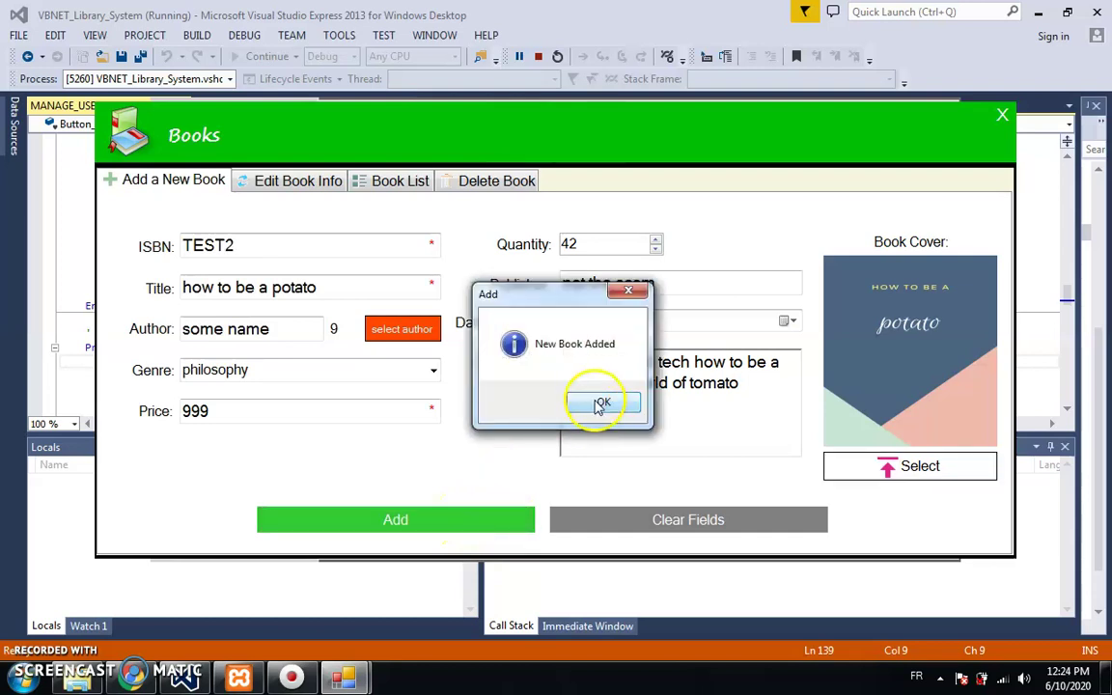
click(599, 404)
Try to add the same book with ISBN TEST2 a second time, and clear the new book form's fields.
click(492, 530)
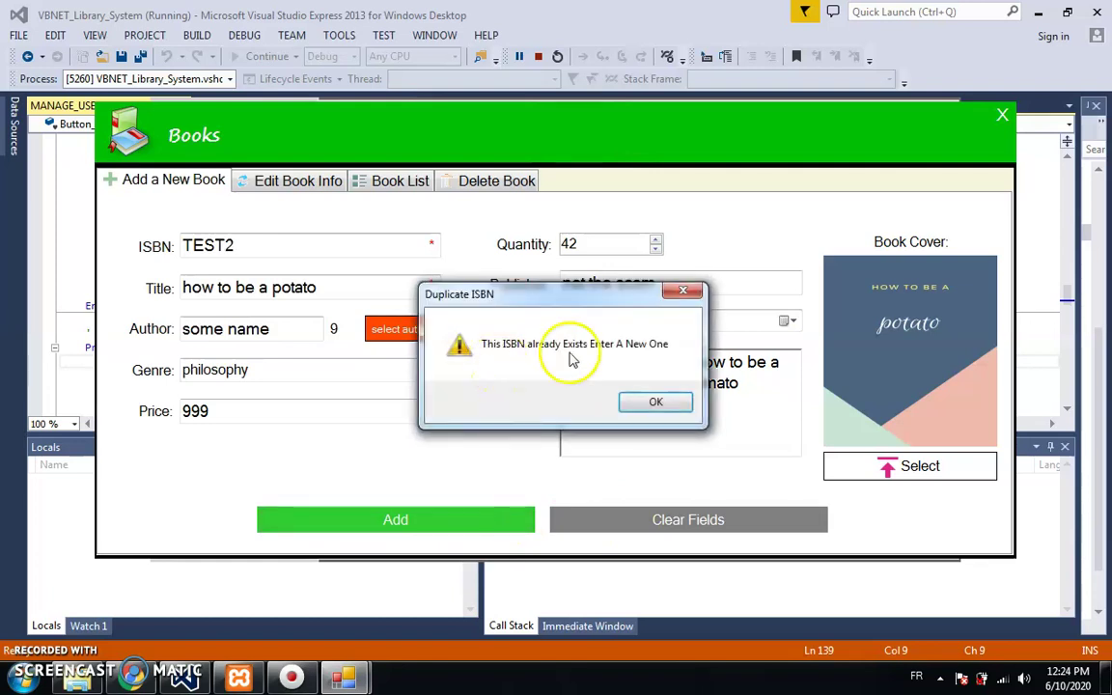
click(658, 398)
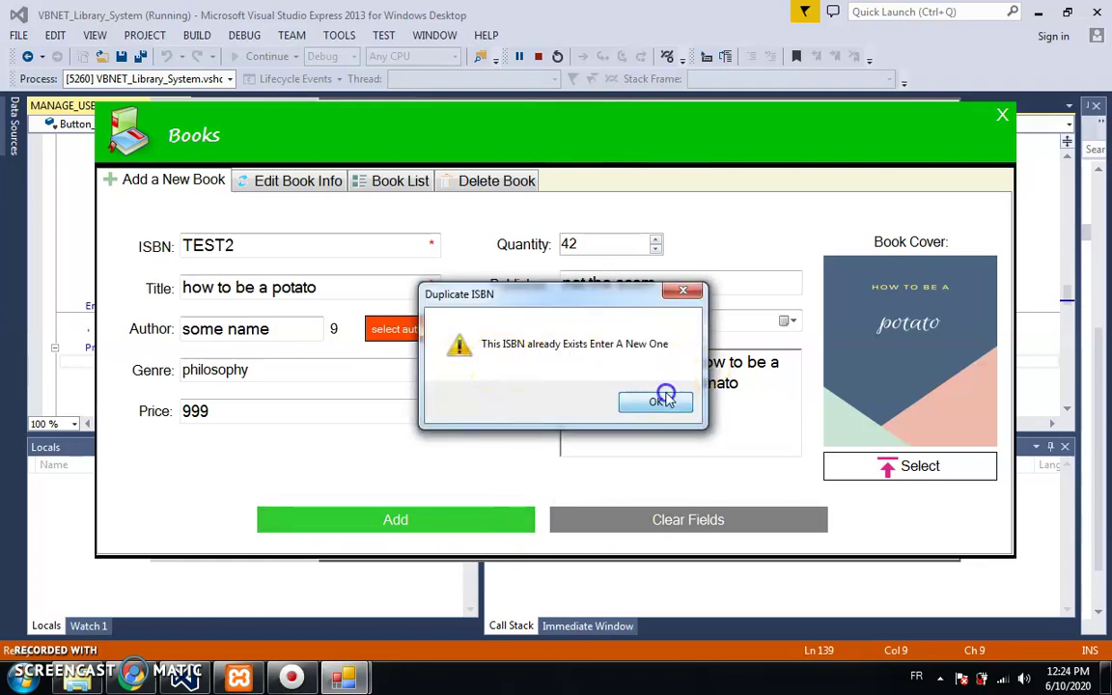
click(673, 525)
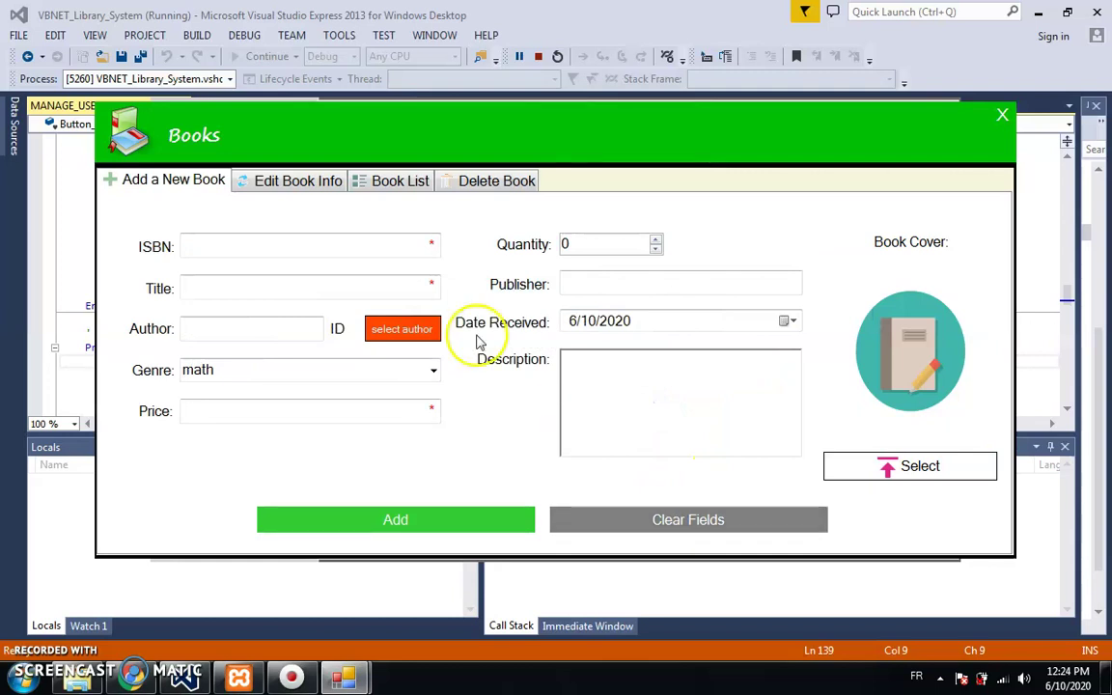
Clear all fields of the book edit form.
click(293, 181)
click(608, 518)
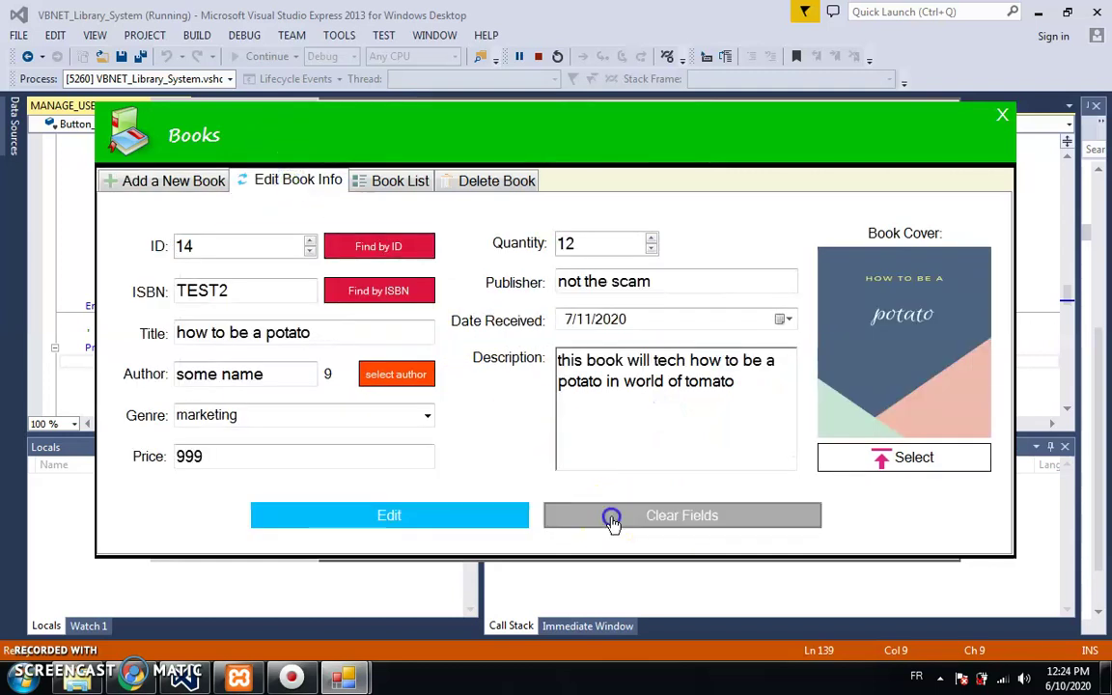
Search the book list by title for "potato" and for "tomato".
click(386, 185)
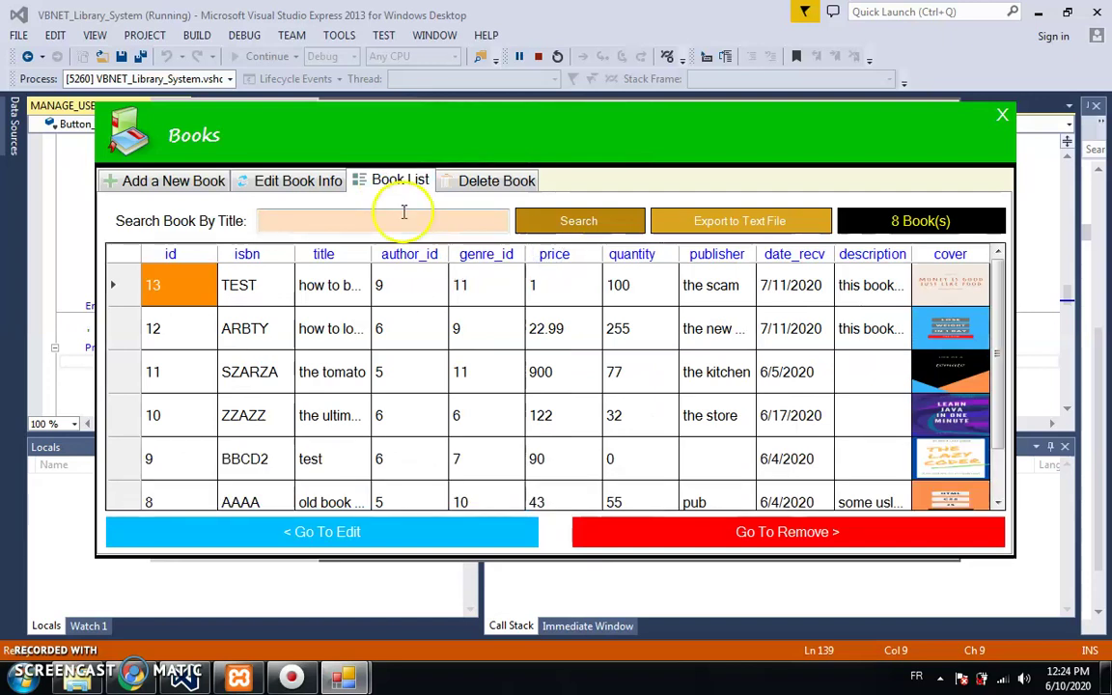
click(416, 221)
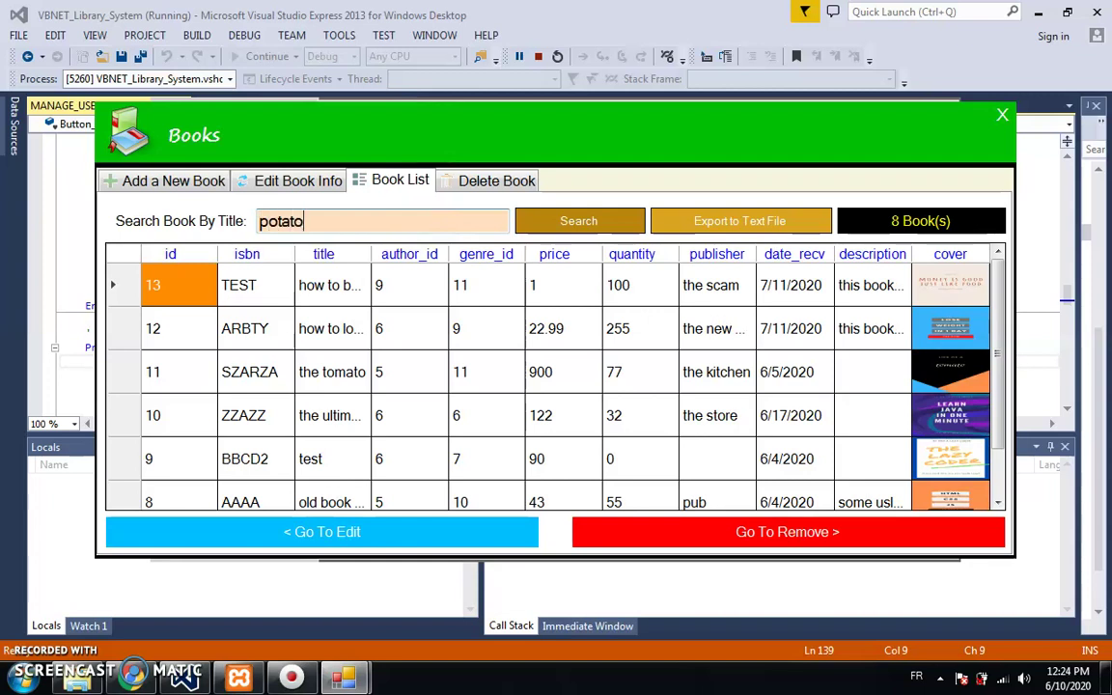
click(566, 218)
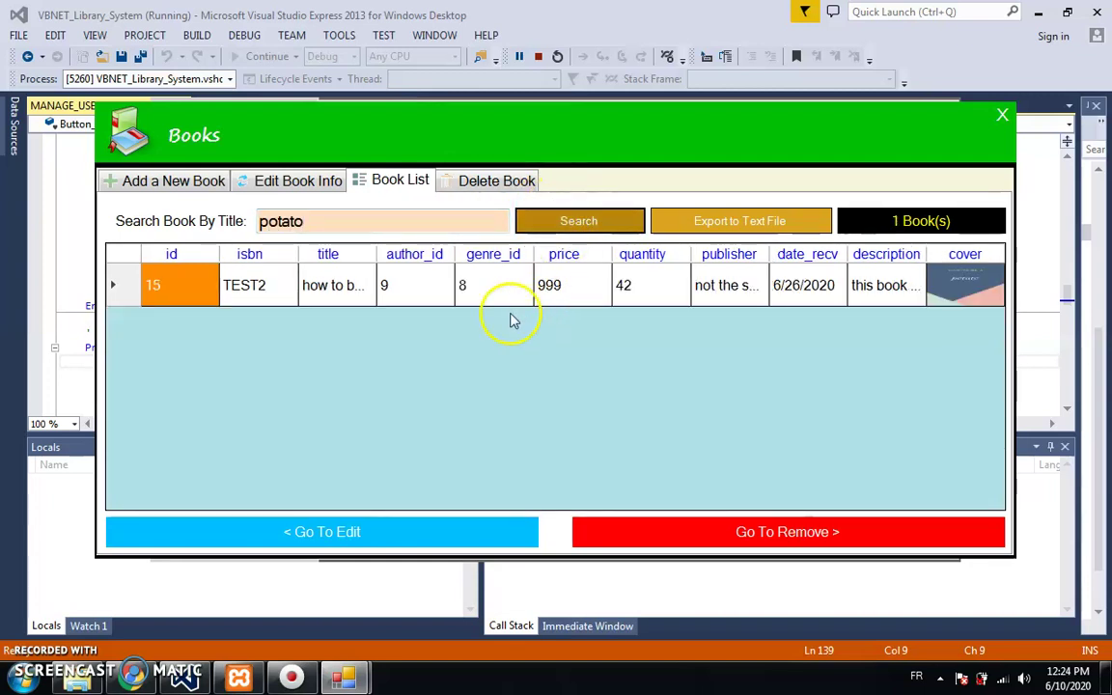
double_click(321, 221)
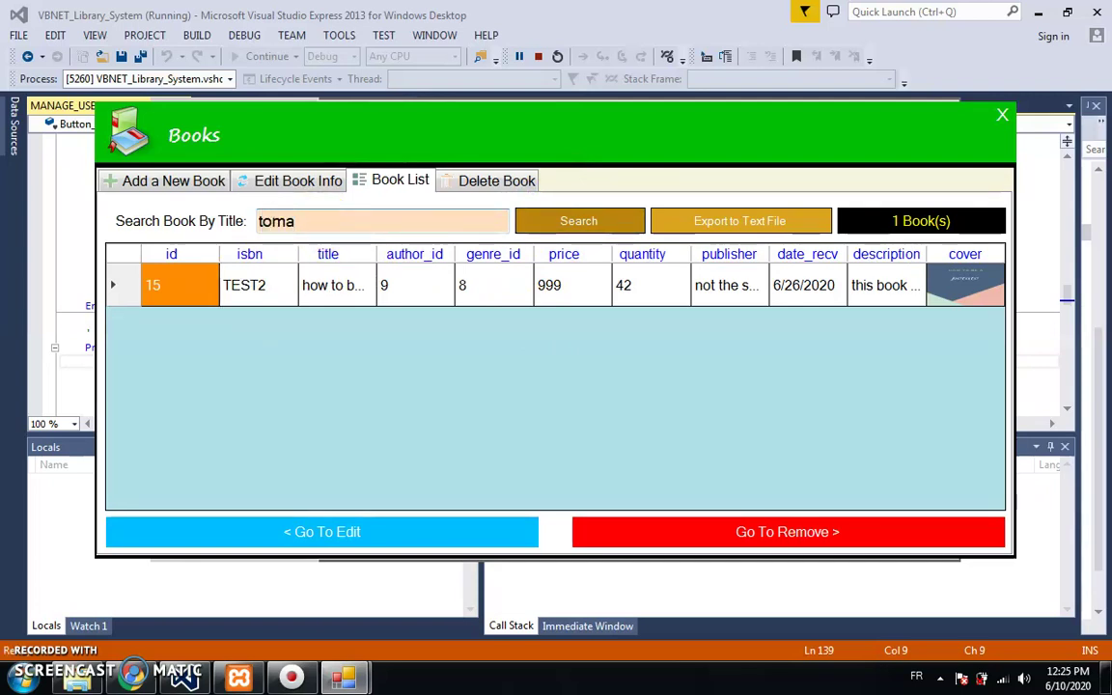
click(606, 226)
Search the book list for titles containing "how" and widen the title column to read the full titles.
double_click(440, 222)
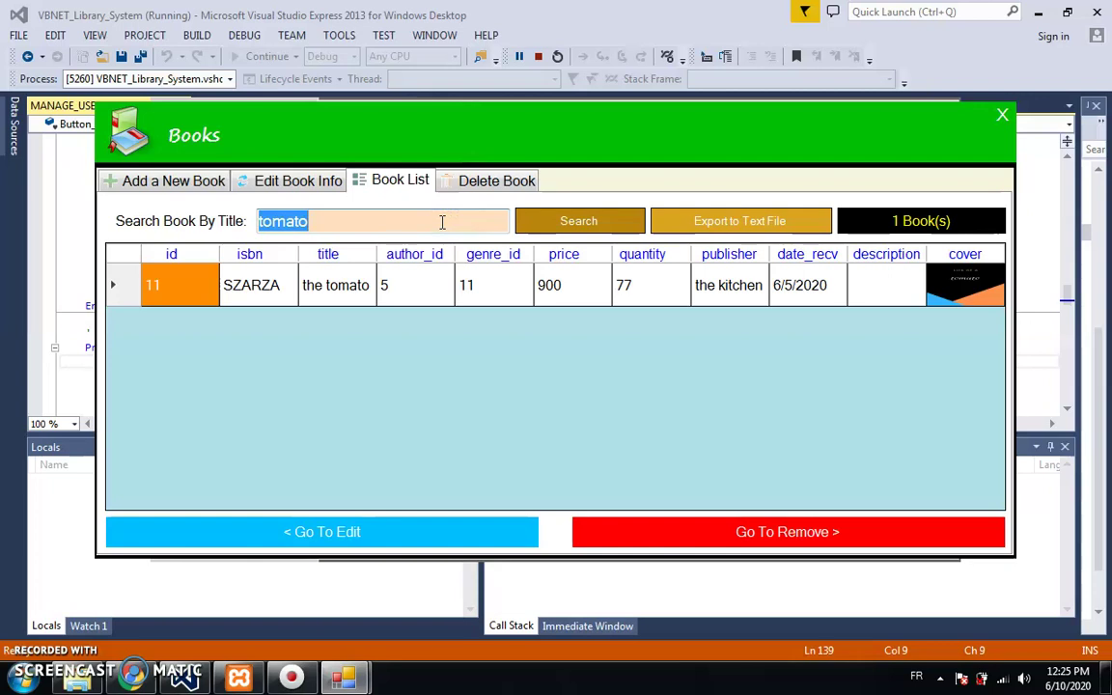
text(how)
click(566, 221)
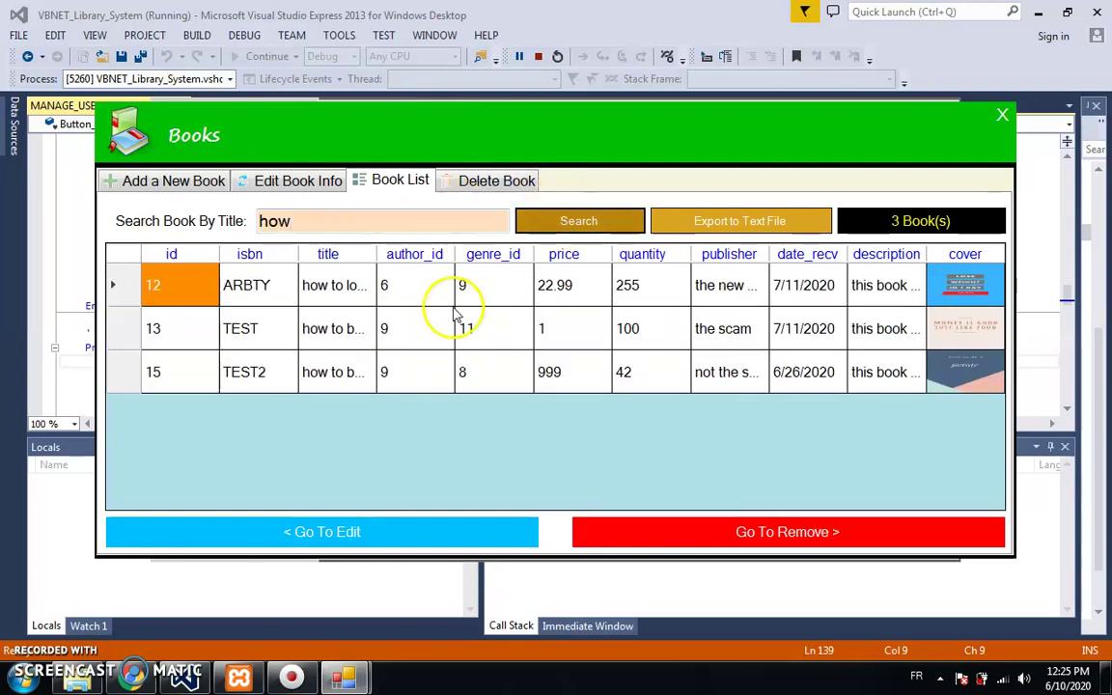
drag(375, 255, 468, 256)
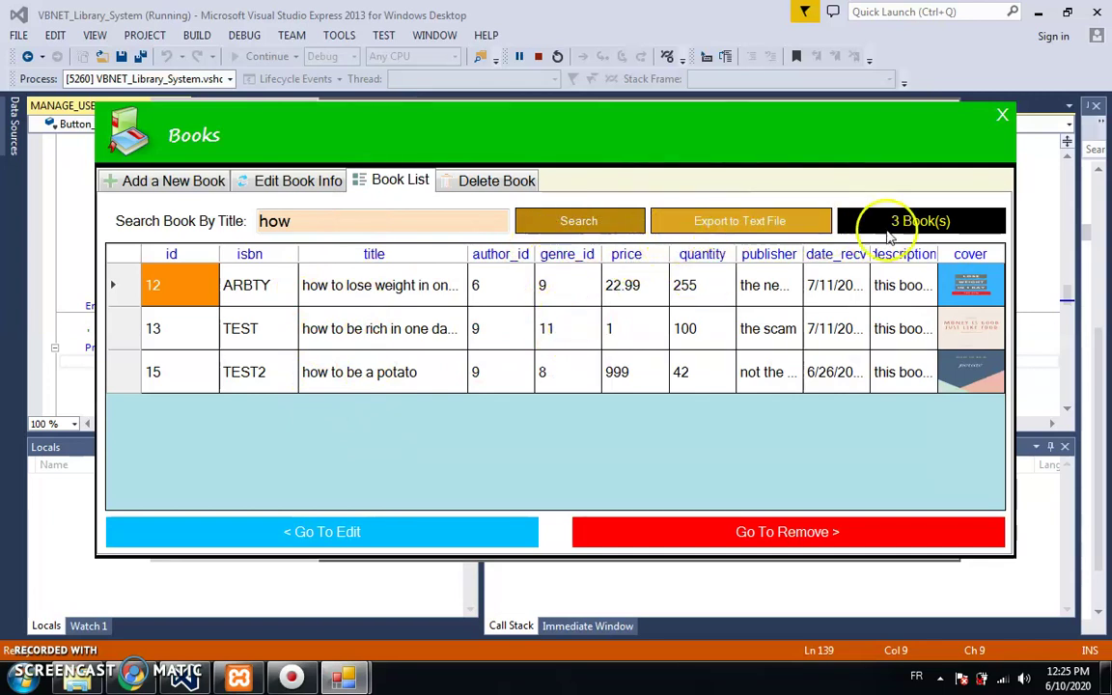
List all books again with an empty title search and export the full list to a text file.
double_click(407, 215)
key(BackSpace)
click(599, 221)
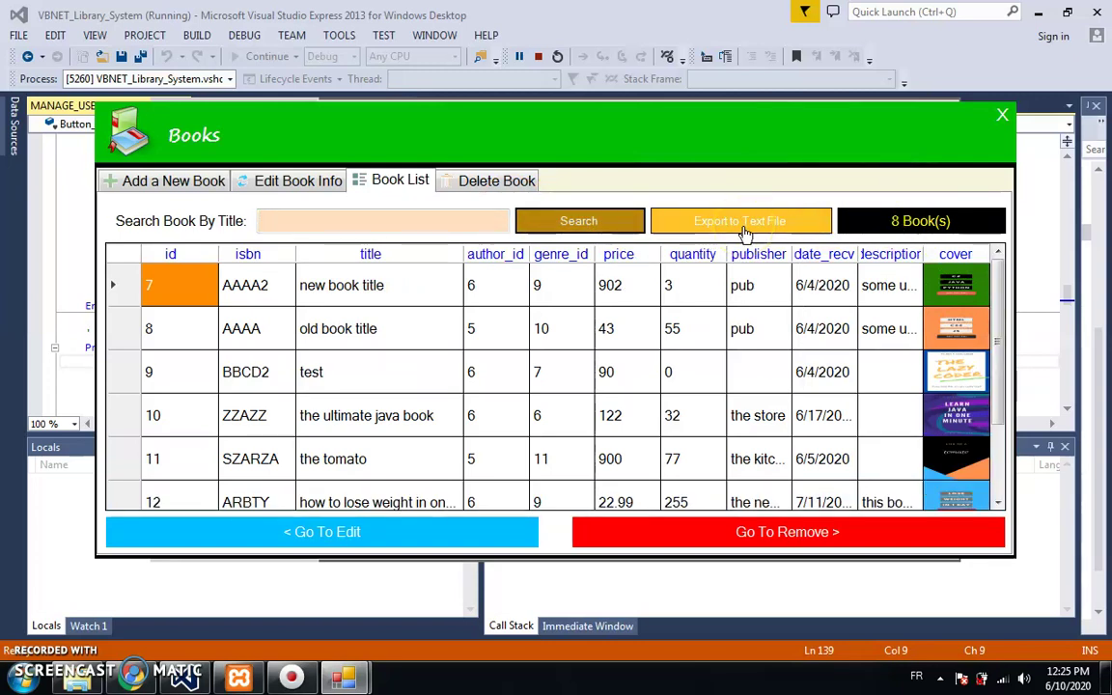
click(698, 230)
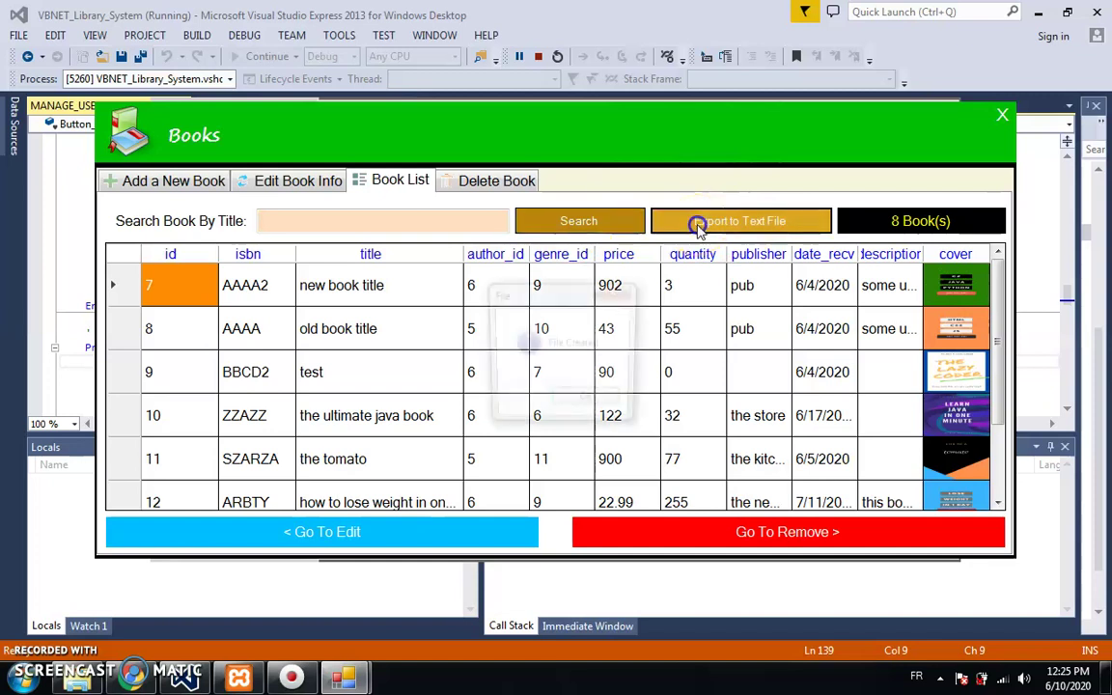
click(595, 403)
click(608, 396)
Open the exported list file from the books folder on drive C in File Explorer and review its book entries.
click(92, 680)
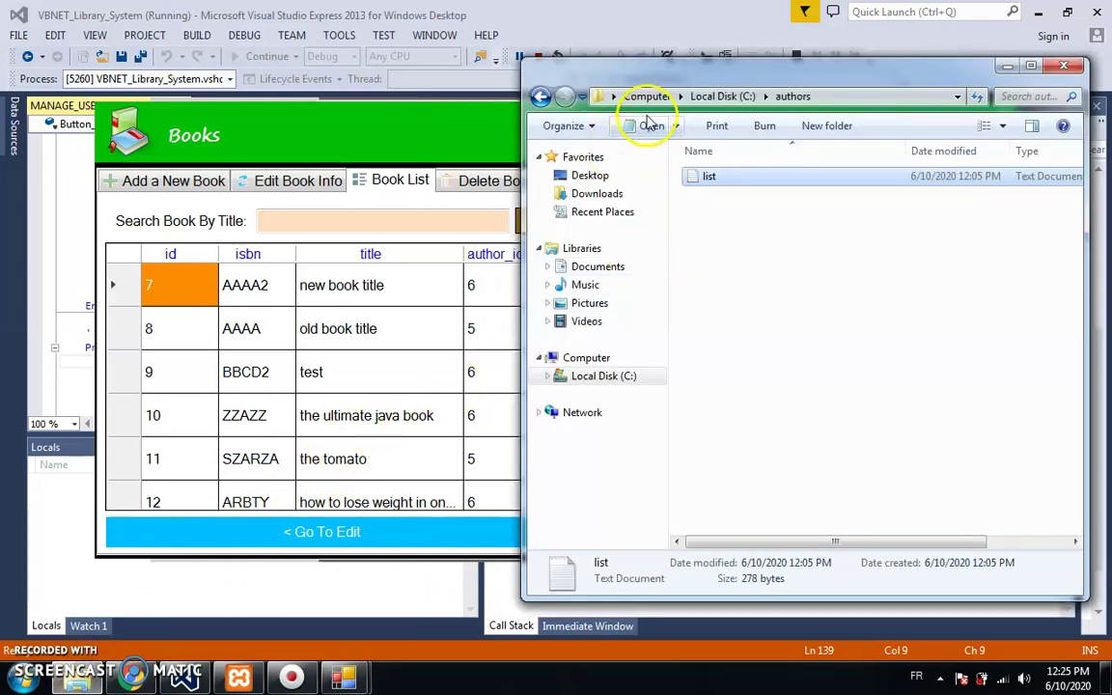
click(718, 97)
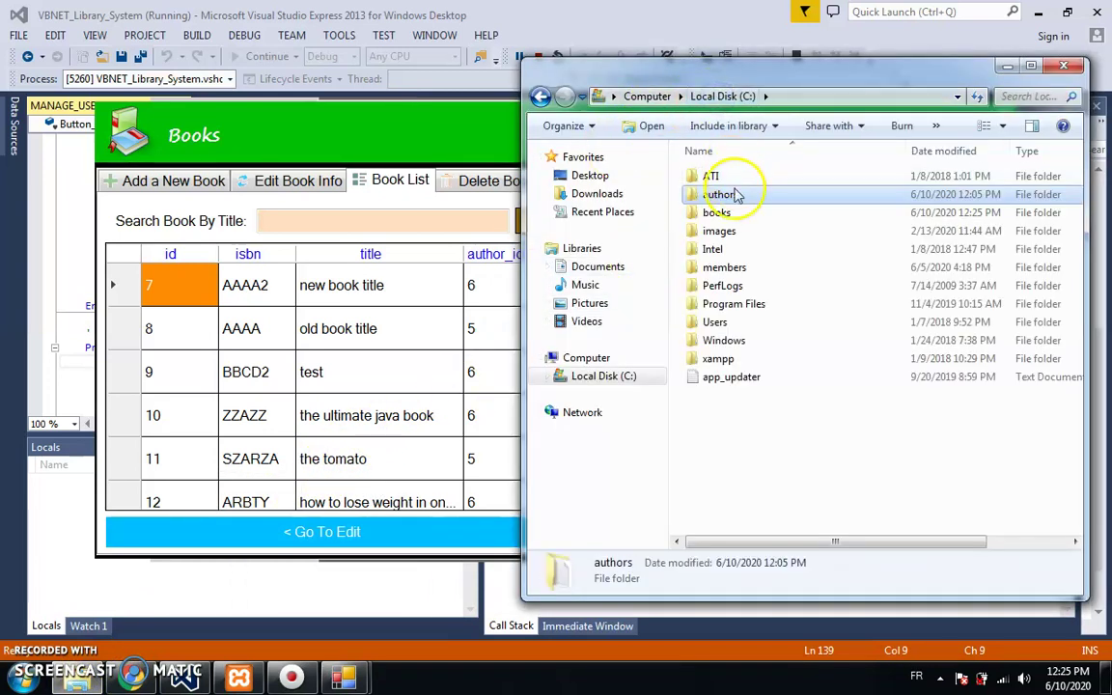
double_click(727, 213)
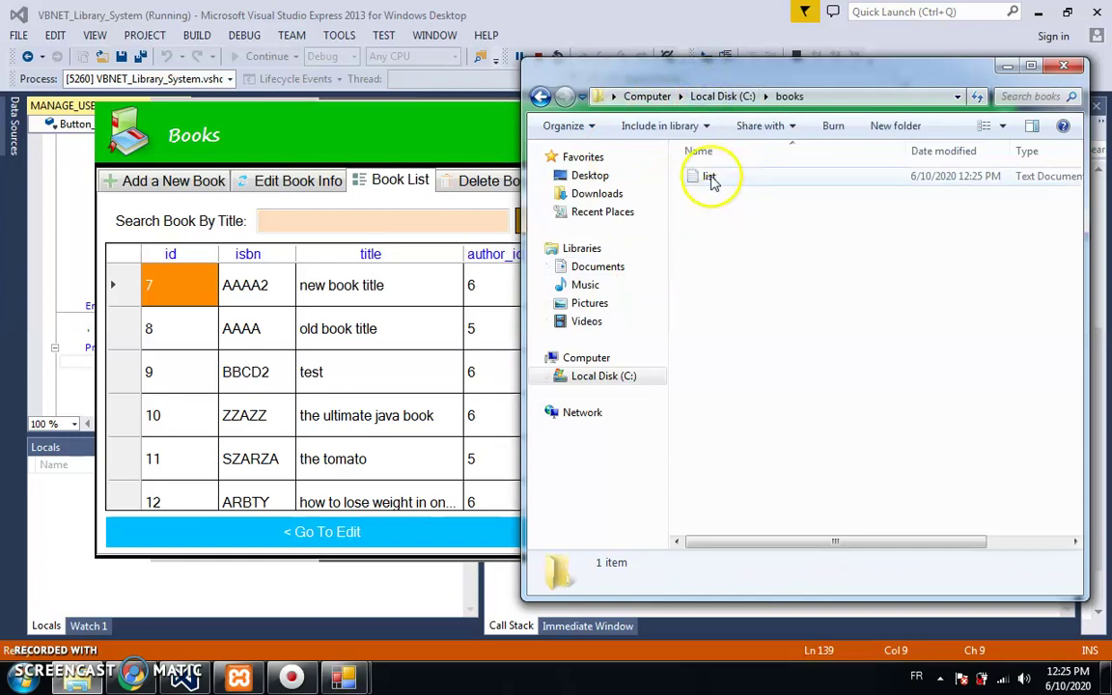
click(711, 179)
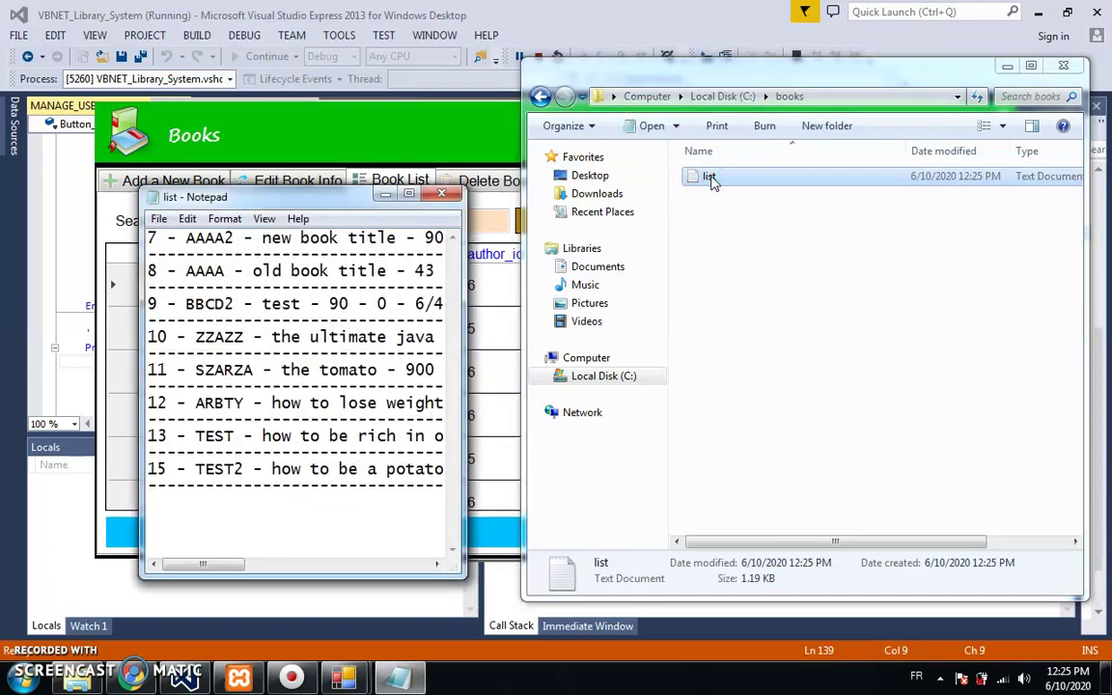
click(409, 194)
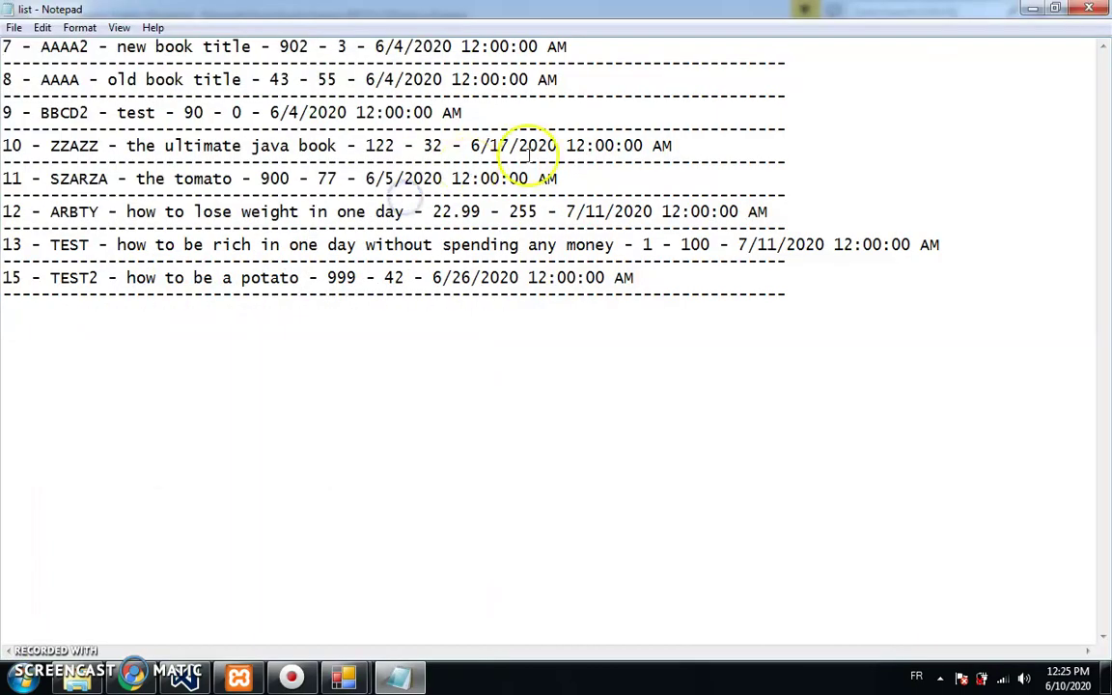
drag(829, 313, 70, 48)
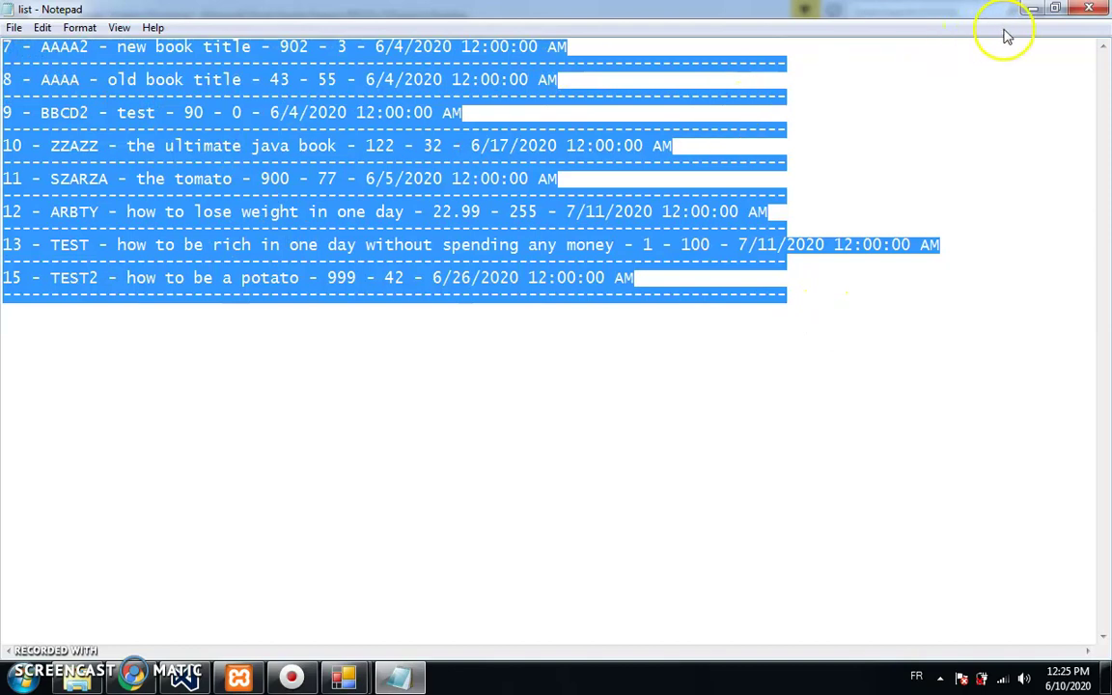
click(1087, 9)
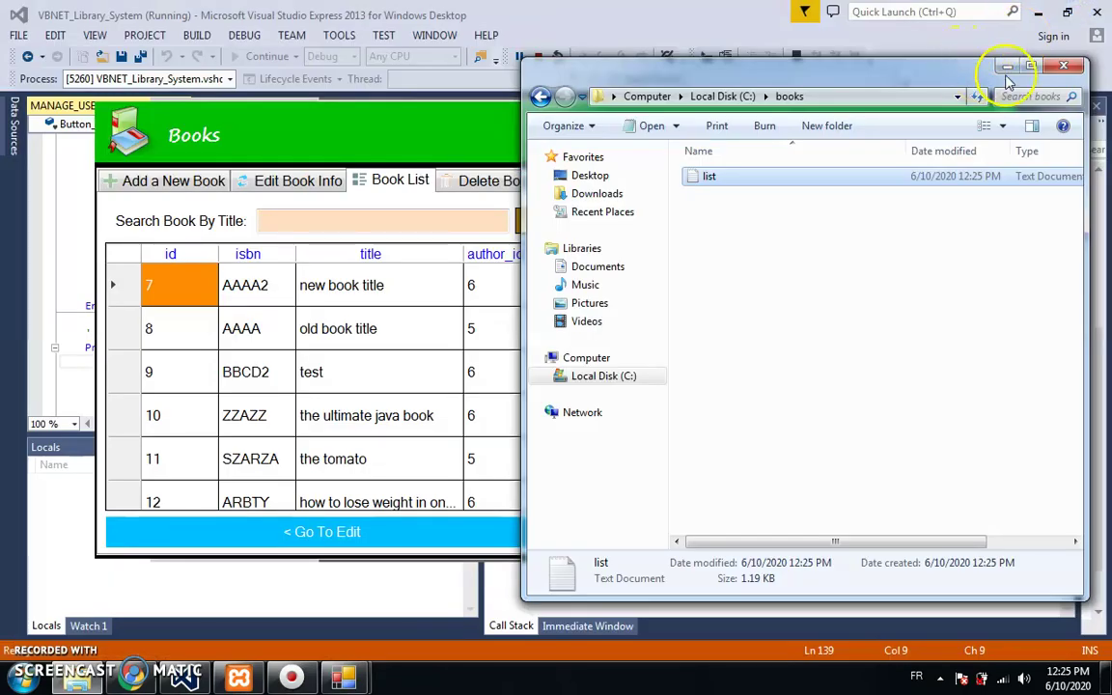
click(1003, 64)
Filter the book list by the title word "how" and export the filtered books to the text file.
click(499, 219)
text(how)
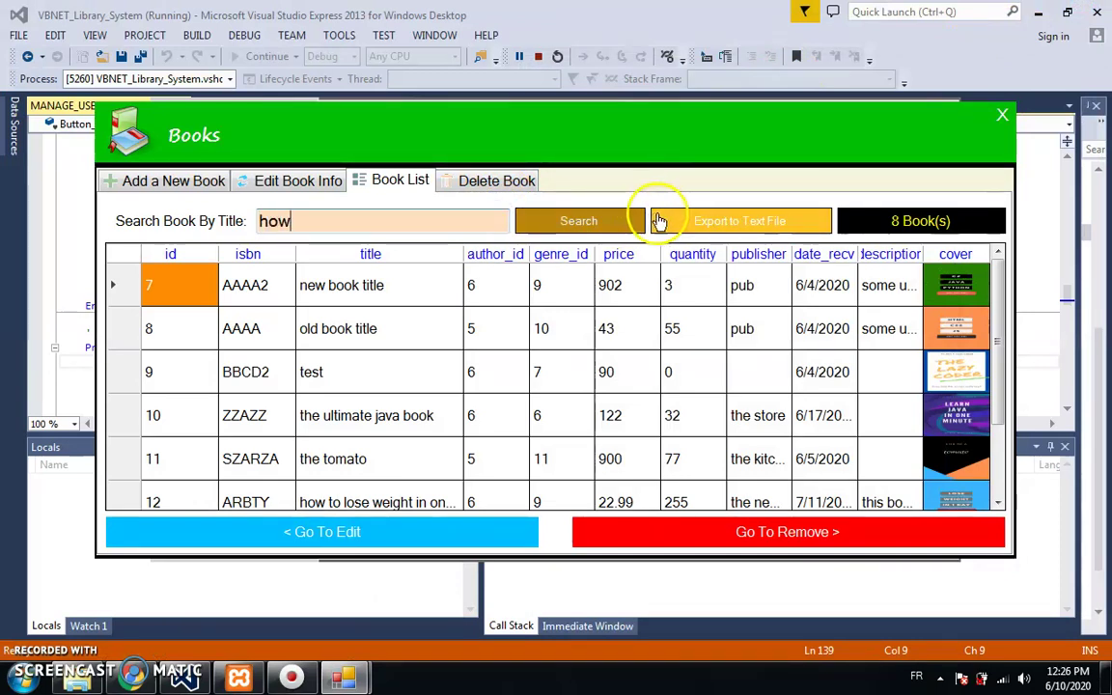
click(603, 220)
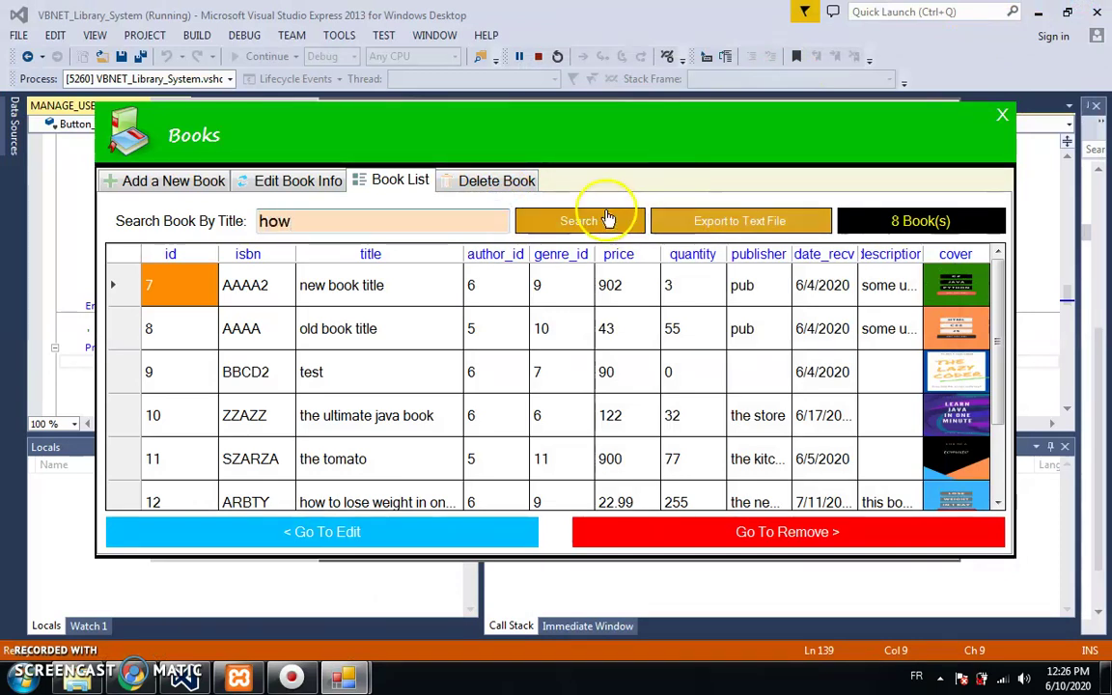
click(714, 230)
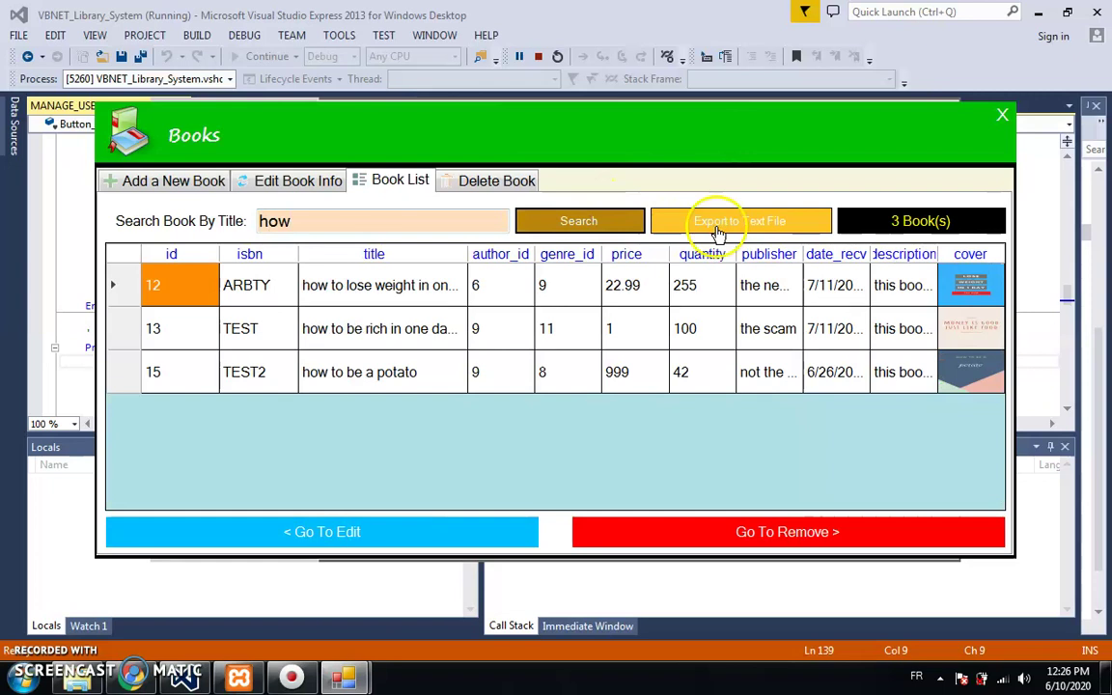
click(585, 396)
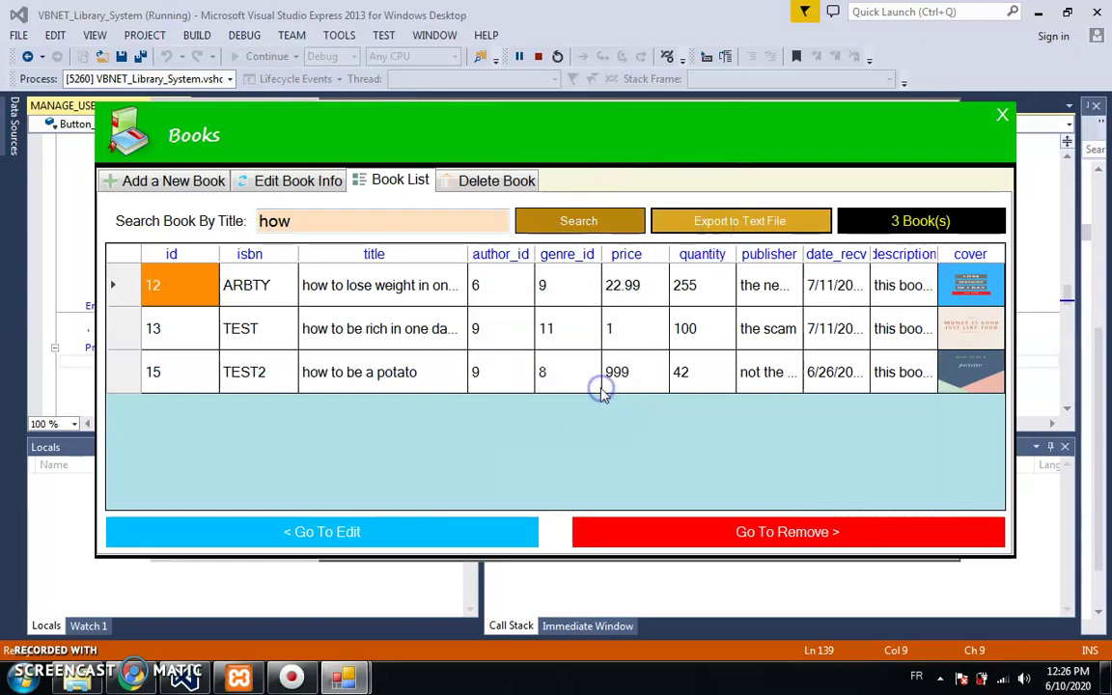
Reopen the list file in the books folder and check the entries exported from the filtered search.
click(86, 681)
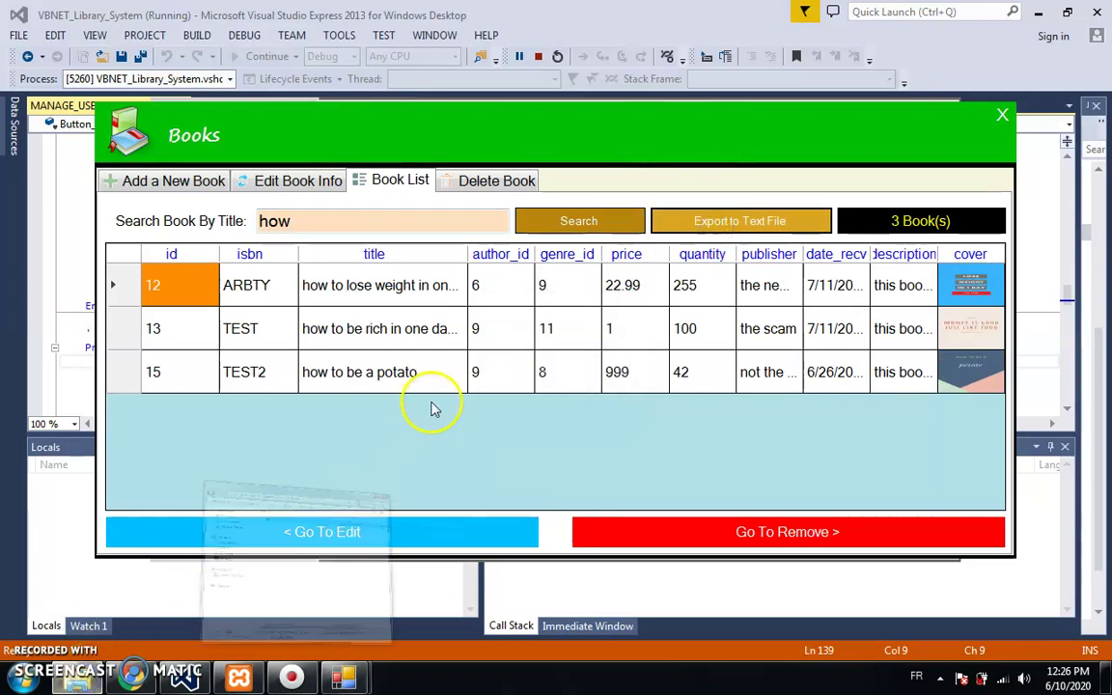
double_click(728, 177)
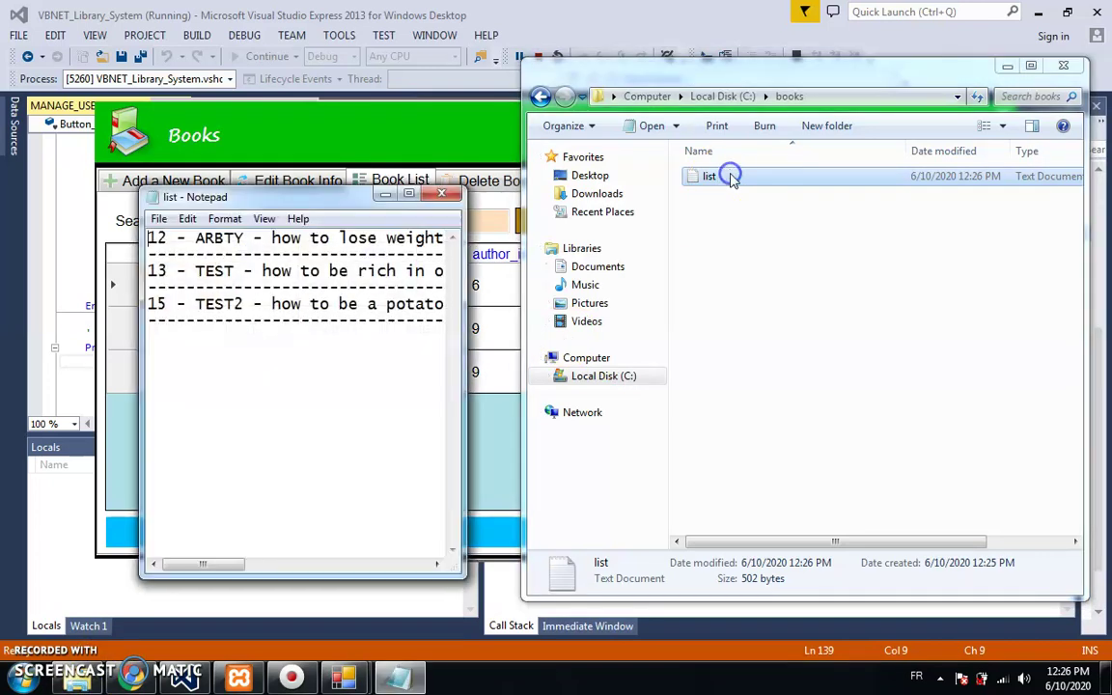
click(411, 193)
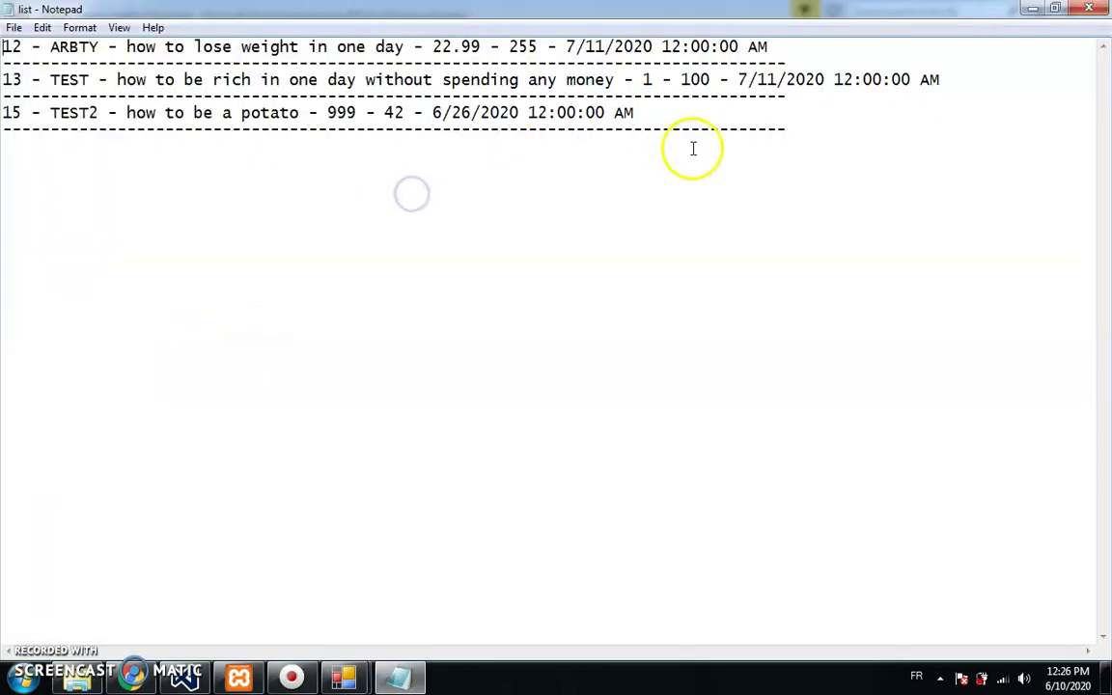
drag(817, 139, 73, 46)
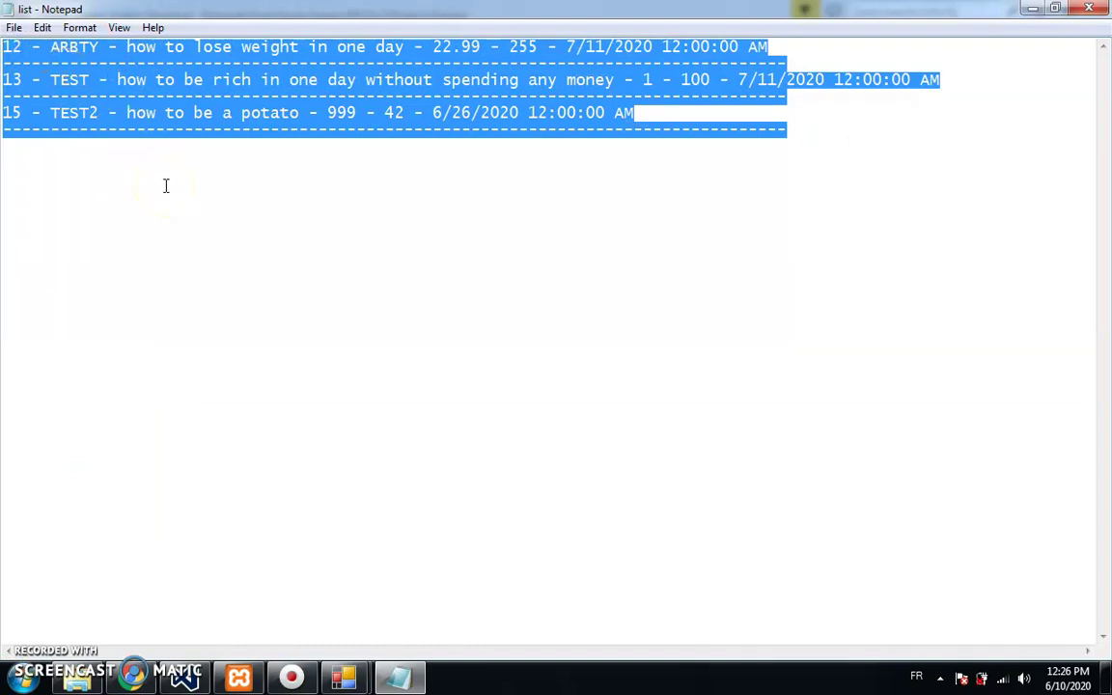
click(213, 203)
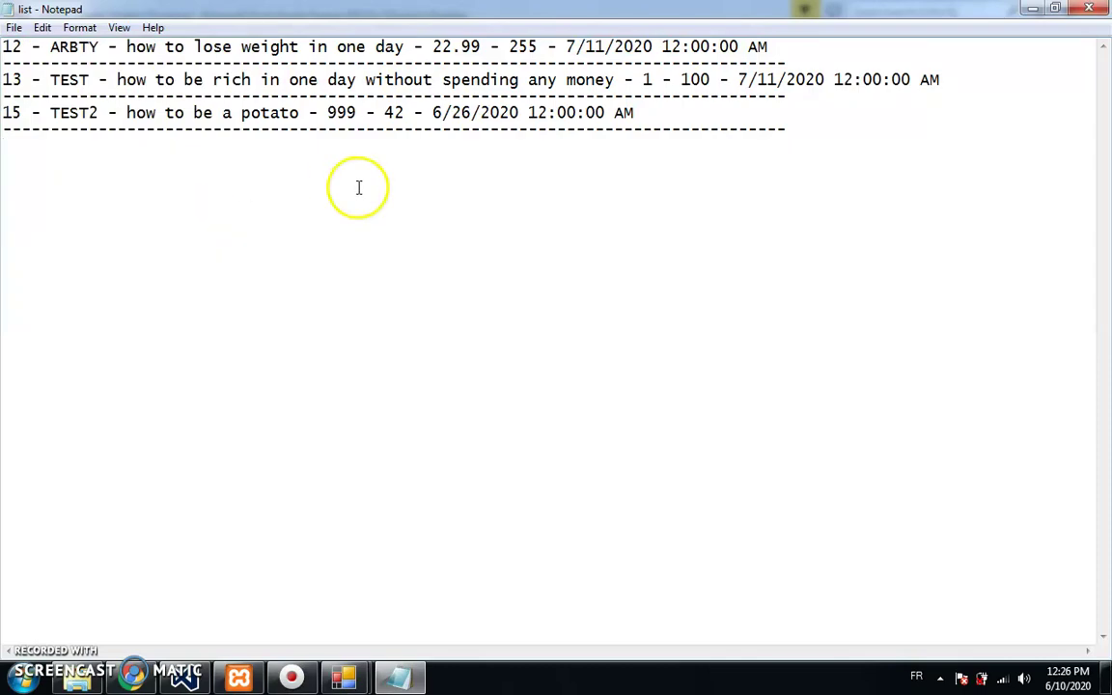
click(1087, 14)
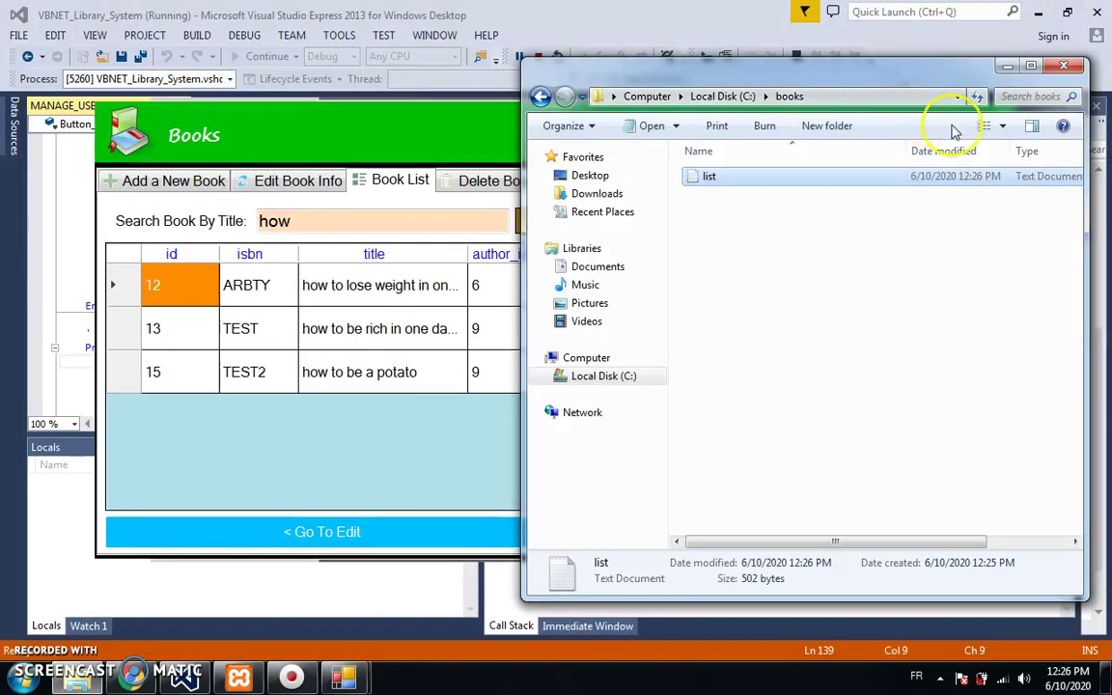
click(1006, 67)
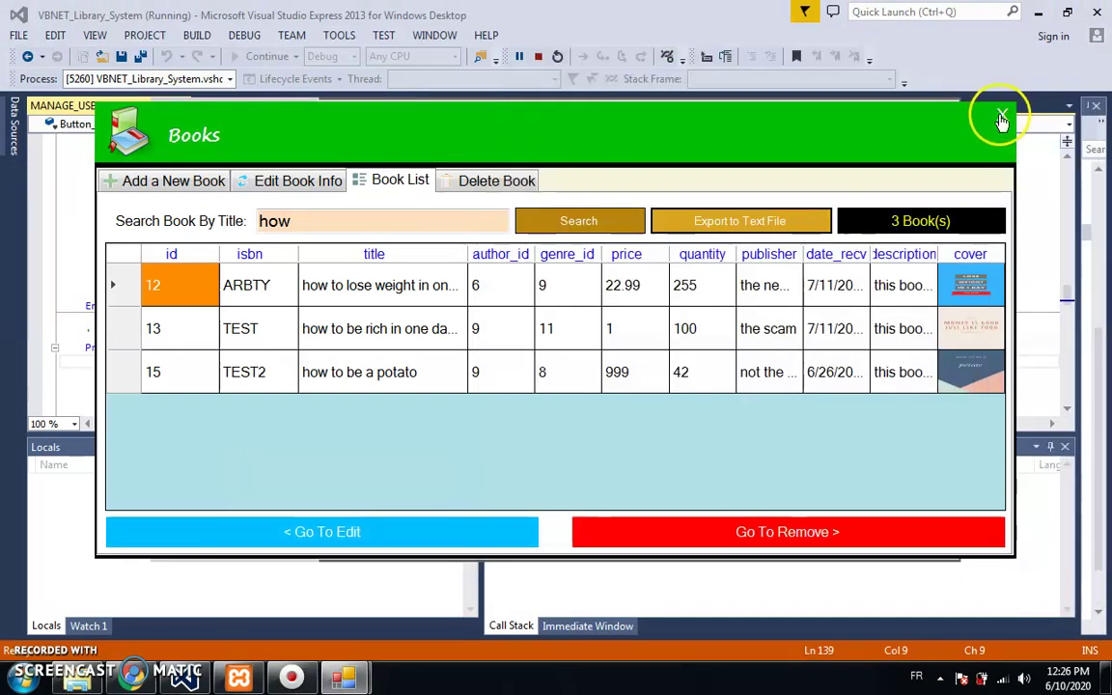
Leave the Books window, open the Members window and view each listed member's details in the form.
click(1002, 118)
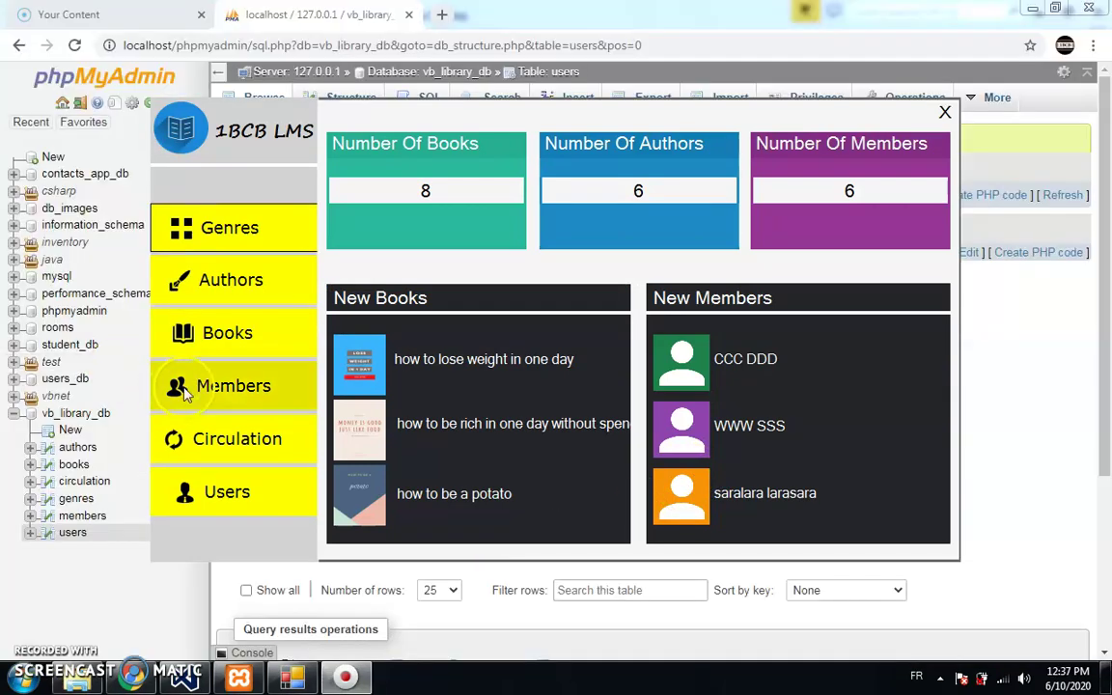
click(219, 393)
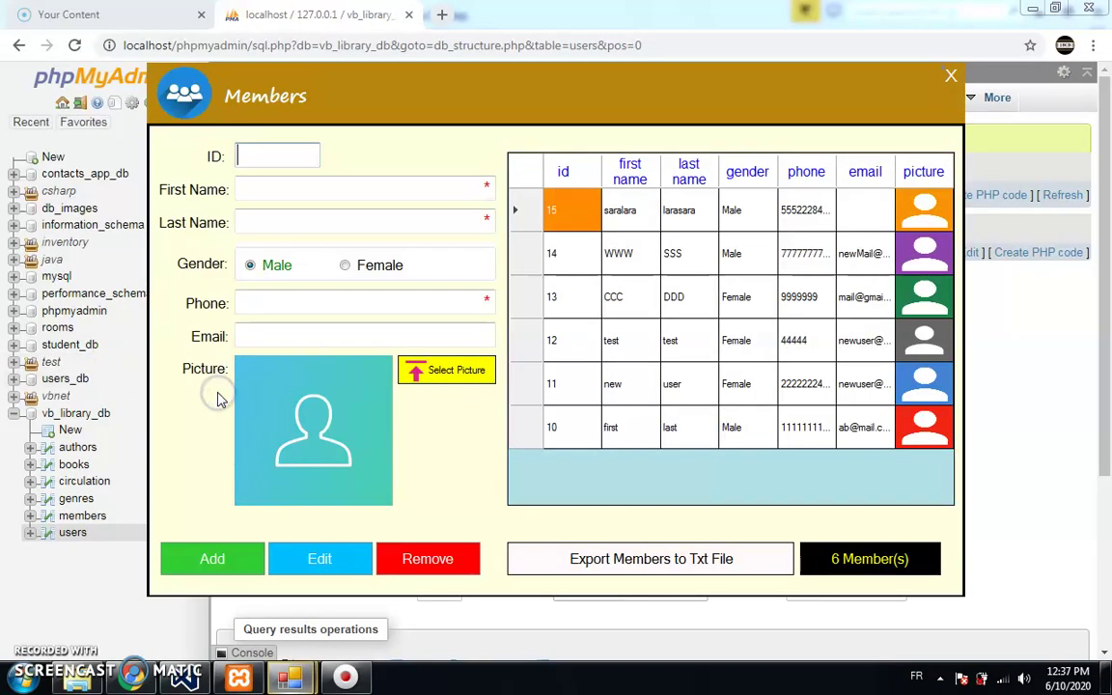
click(527, 224)
click(519, 270)
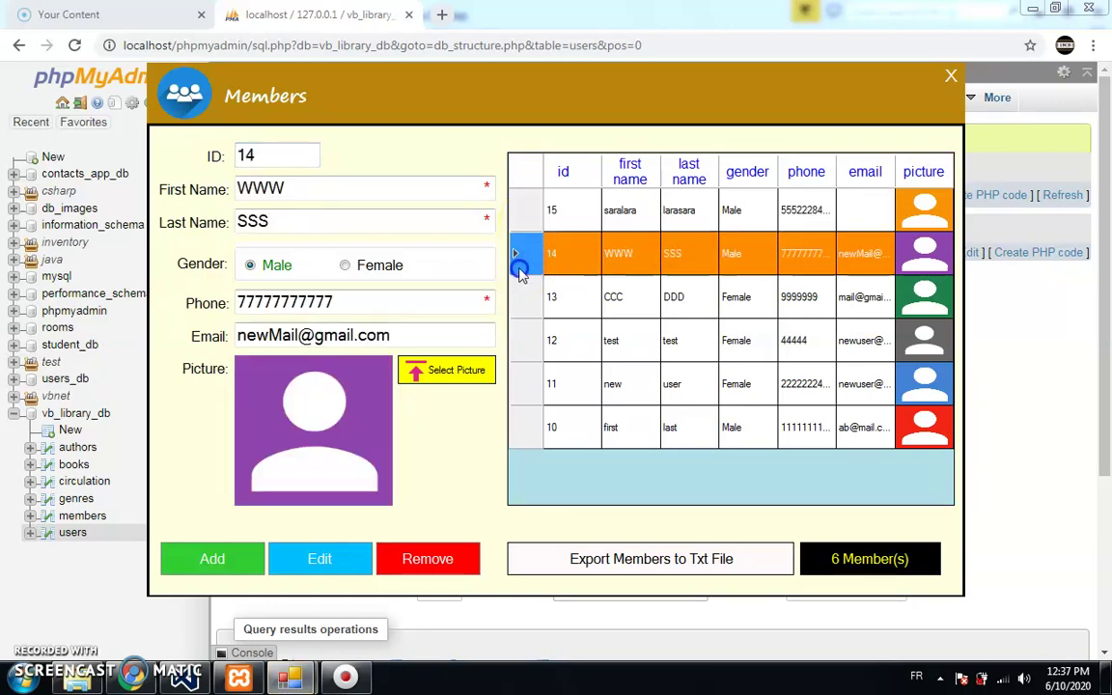
click(522, 294)
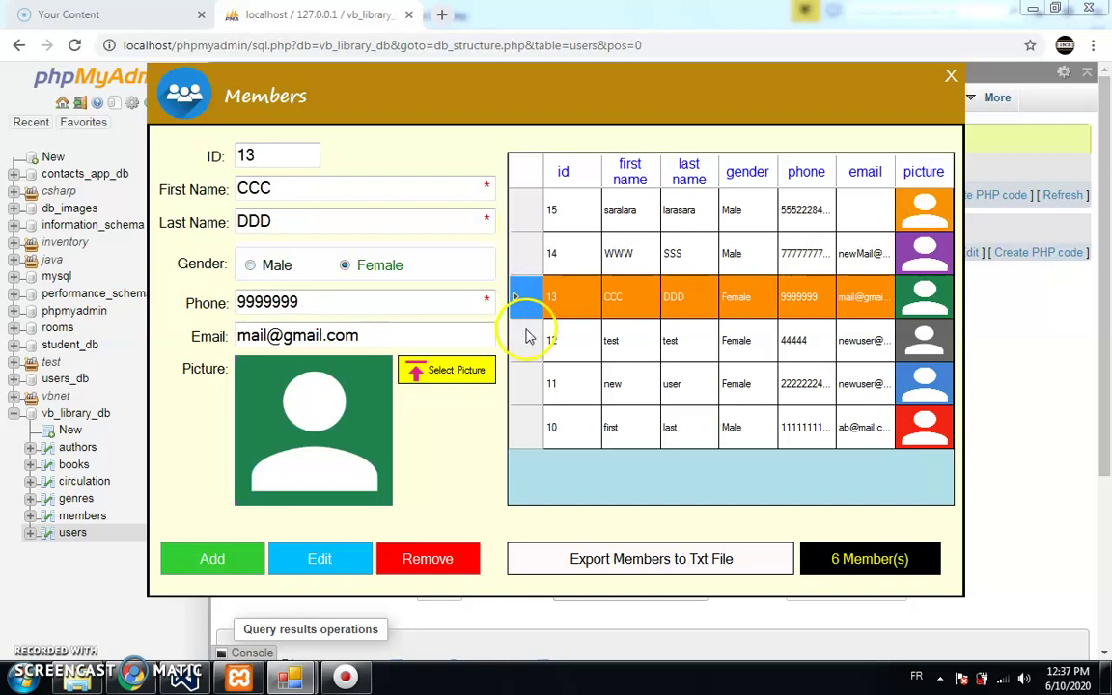
click(523, 337)
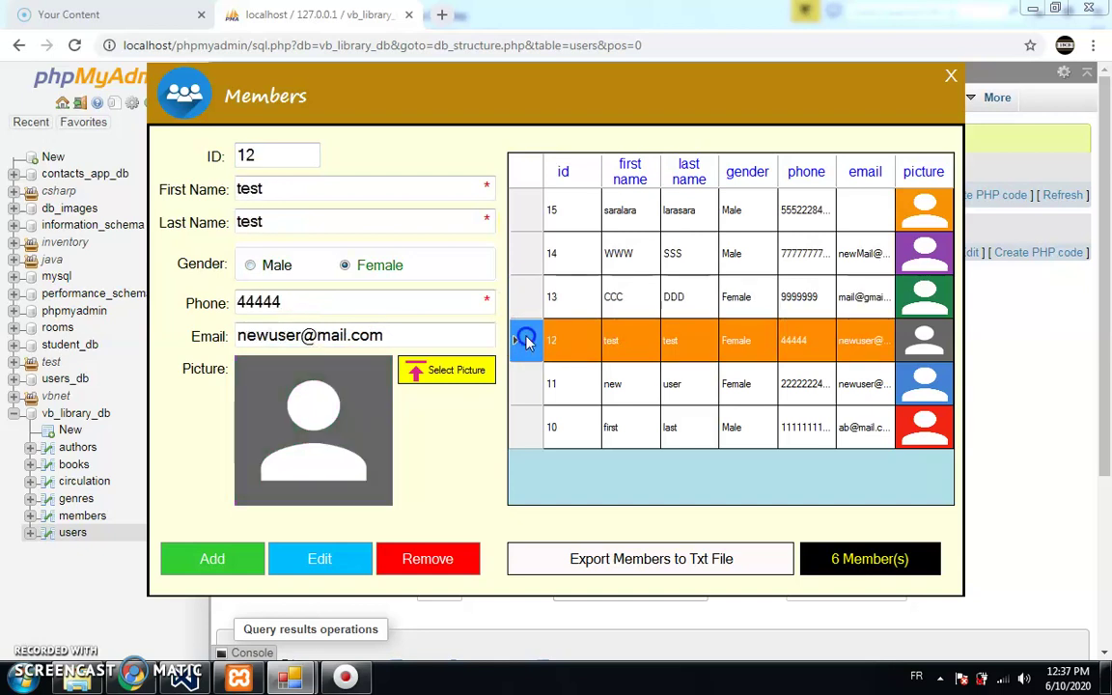
click(527, 390)
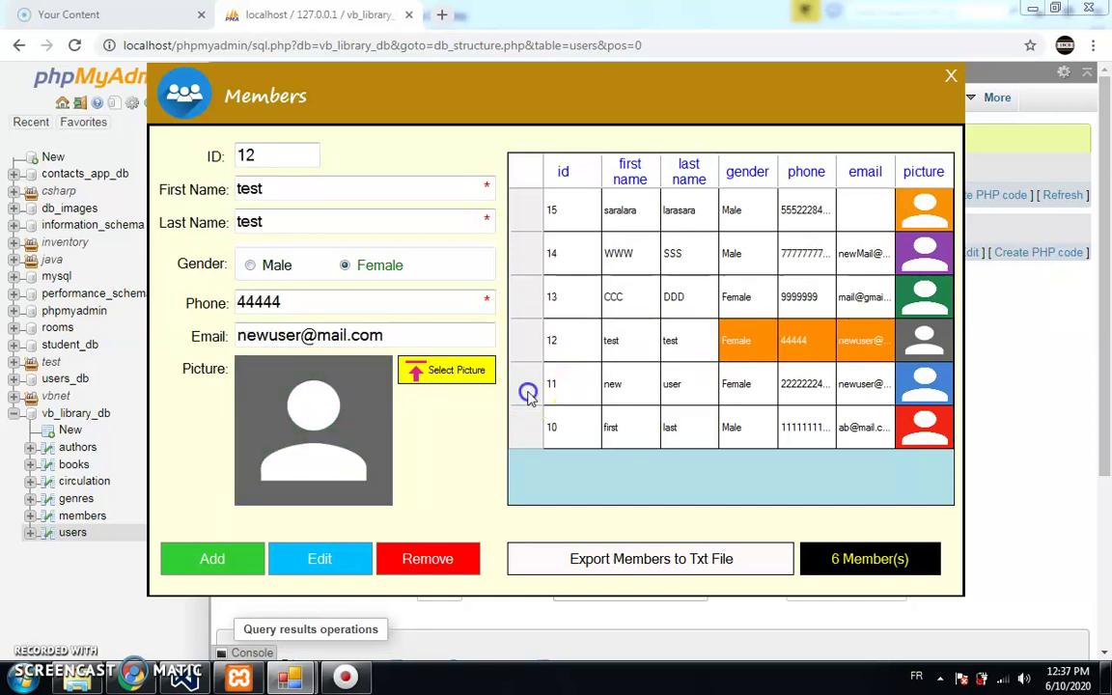
click(526, 438)
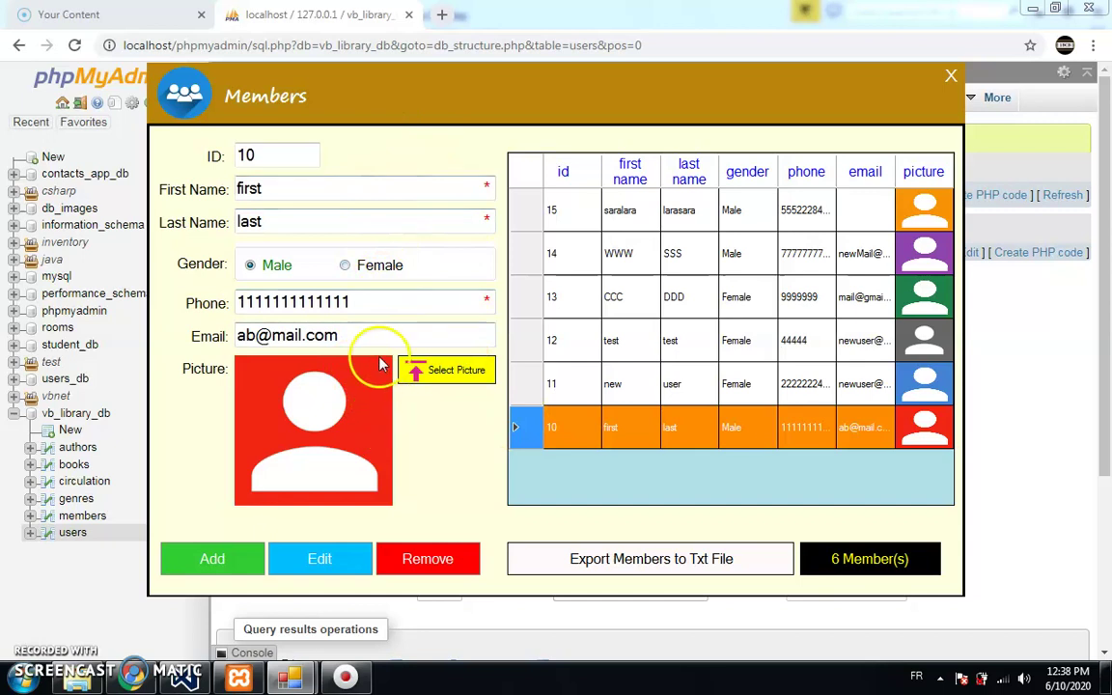
Load member 13 into the form, clear its ID and try to remove the member without an ID.
click(529, 210)
click(529, 251)
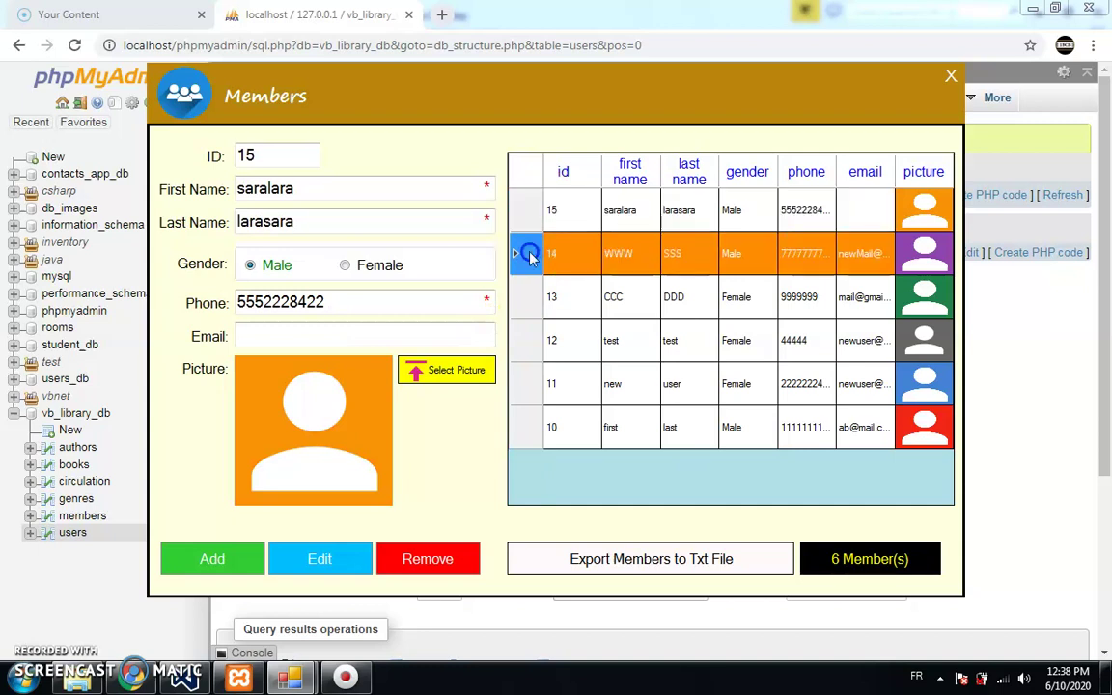
click(529, 297)
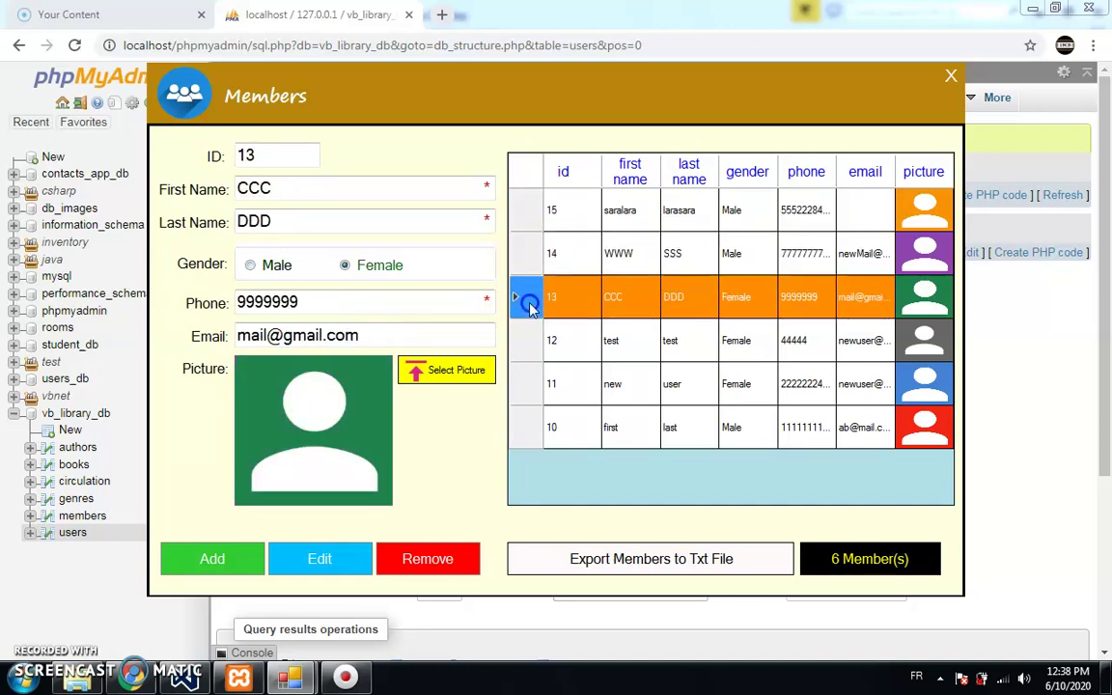
double_click(288, 189)
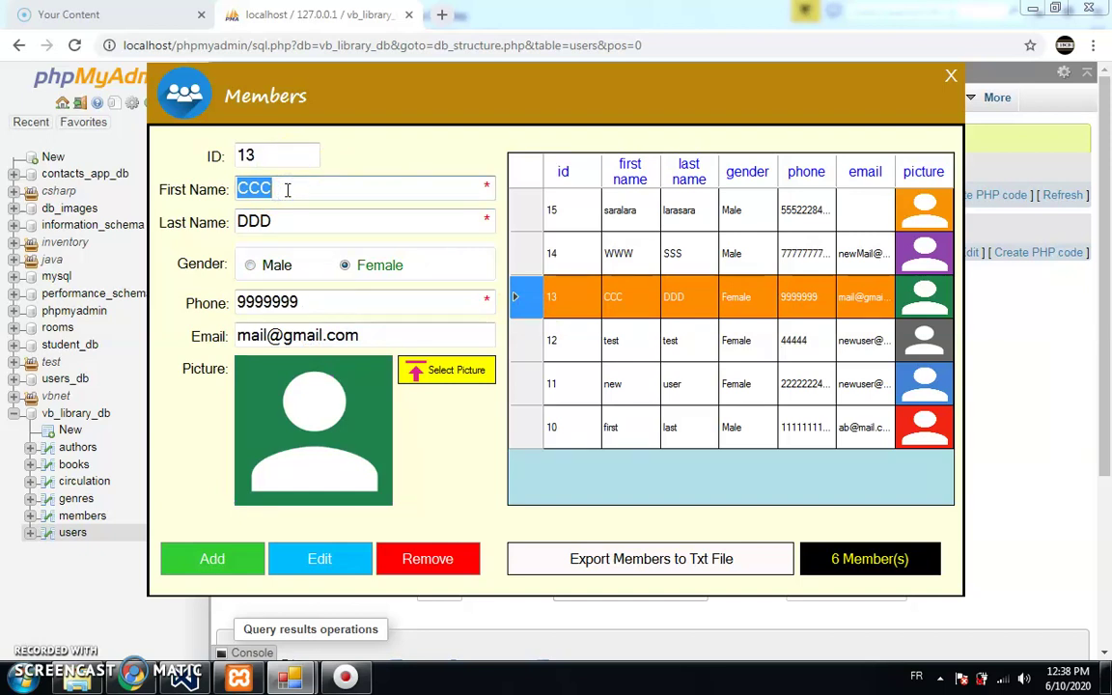
click(269, 155)
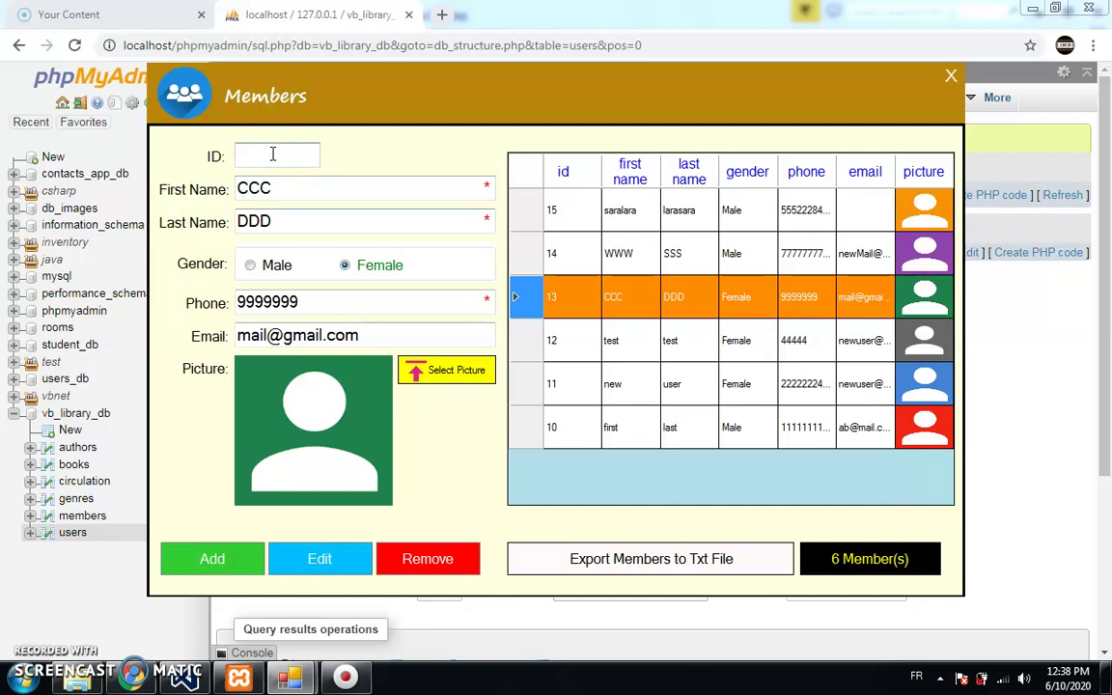
click(406, 566)
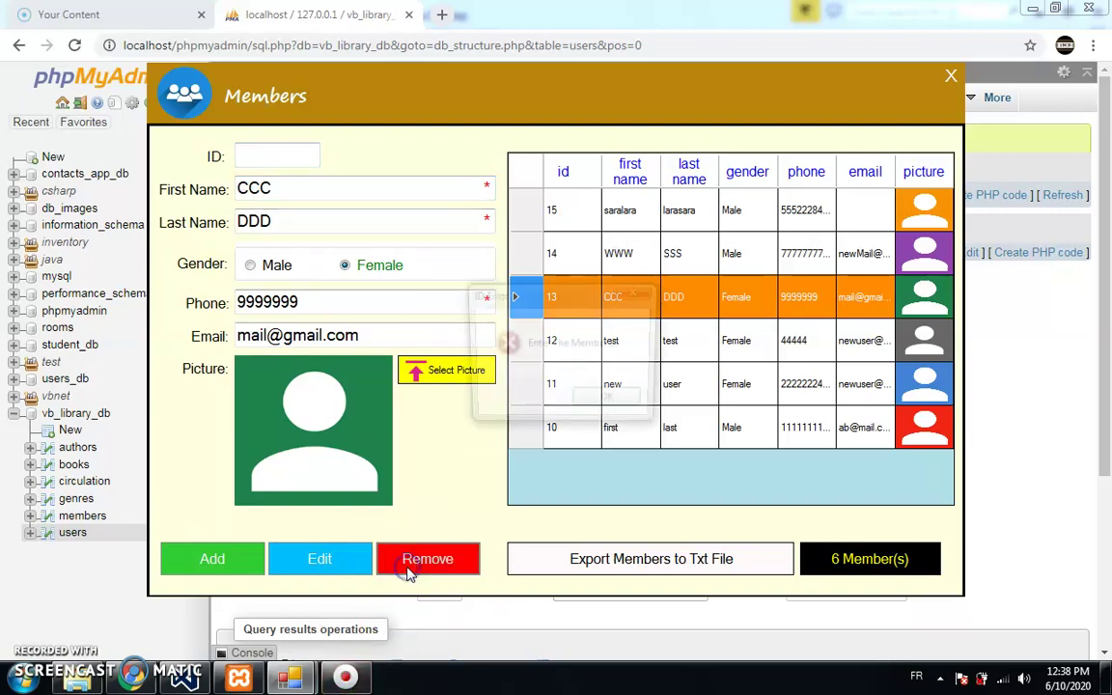
click(604, 403)
Replace the form details with first name "some", last name "text" and a new phone number and e-mail address.
double_click(269, 183)
key(BackSpace)
double_click(266, 218)
key(BackSpace)
click(259, 189)
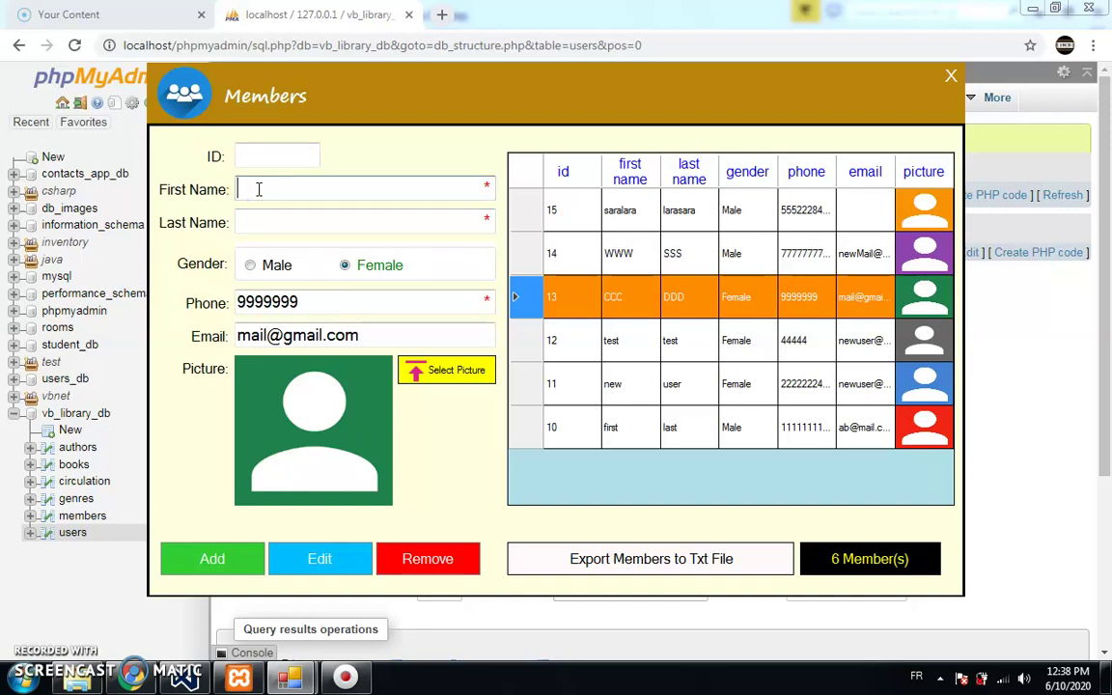
click(279, 227)
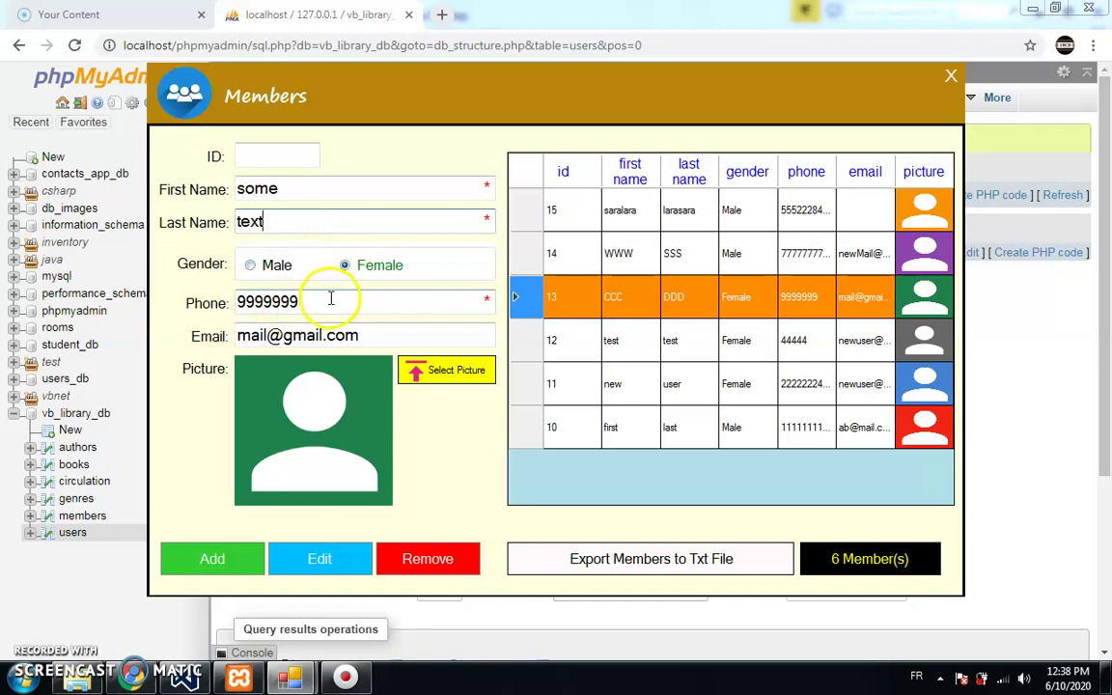
drag(328, 301, 158, 326)
text(00119886)
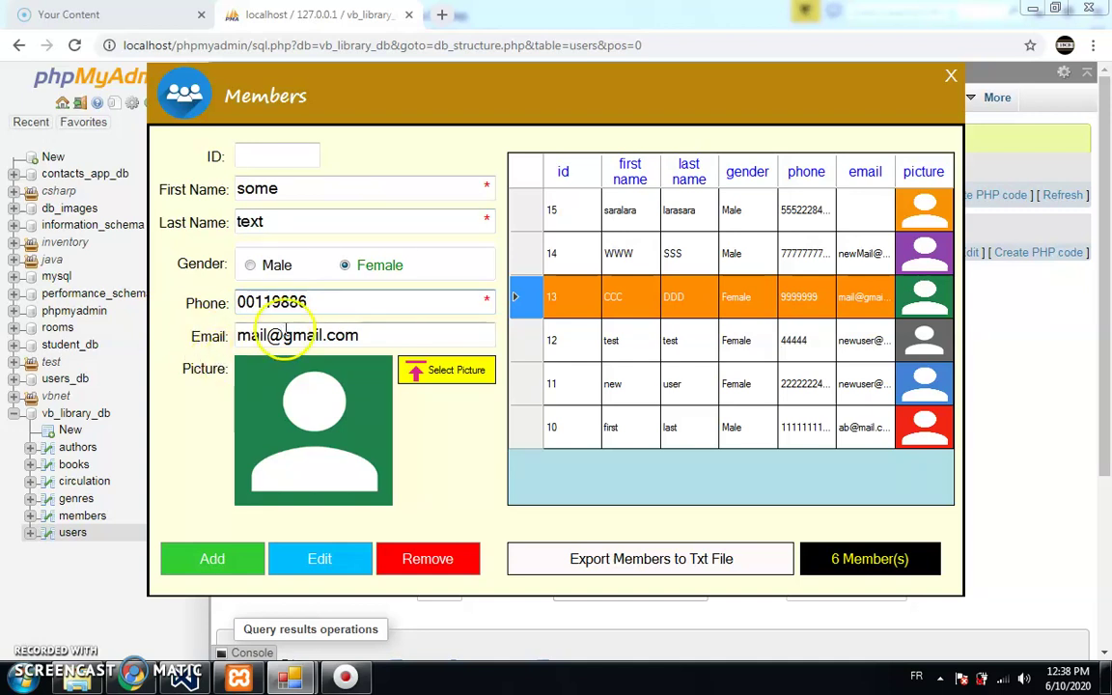
drag(269, 335, 221, 337)
text(some)
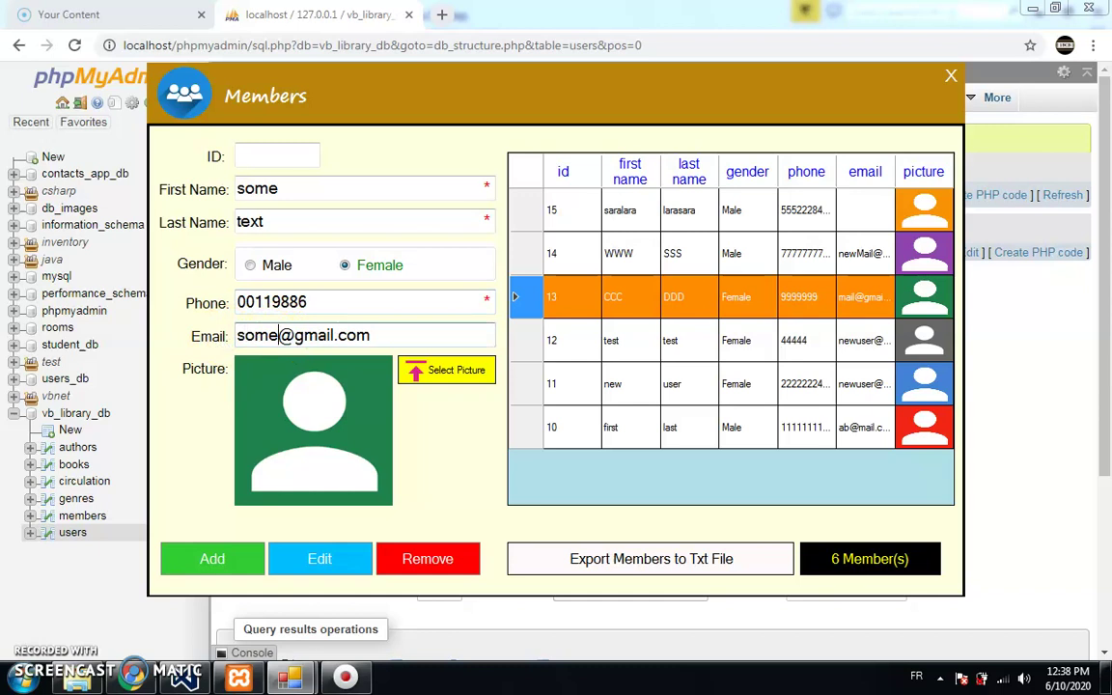
text(thing)
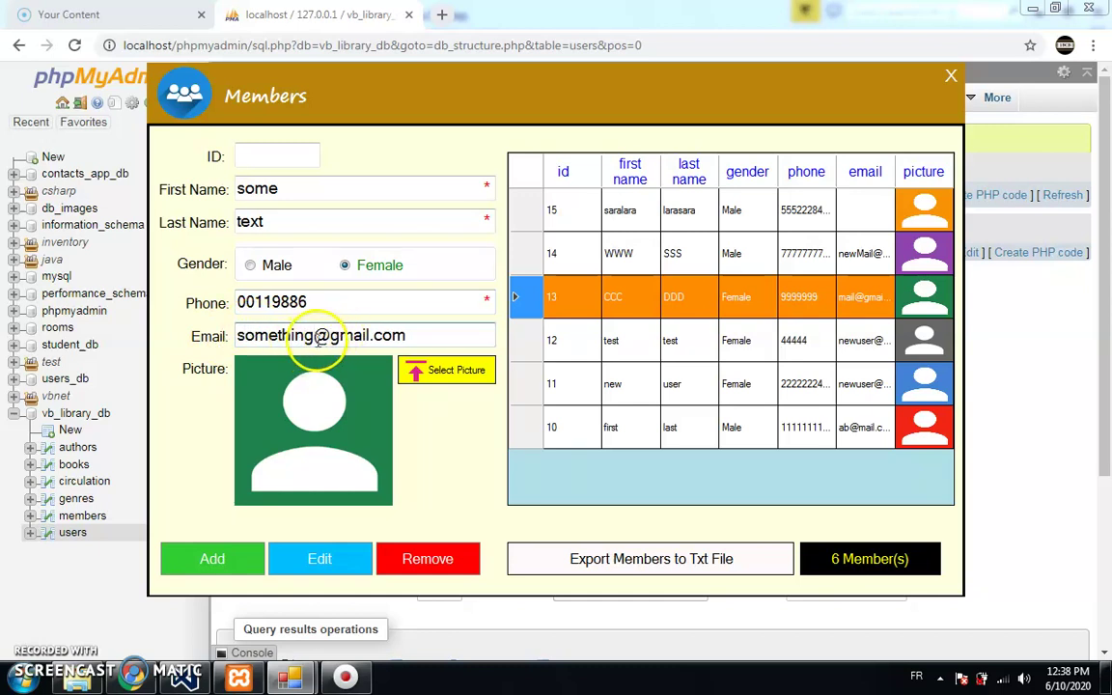
Choose the user 1 image from the members folder as the picture and add the new member.
click(425, 382)
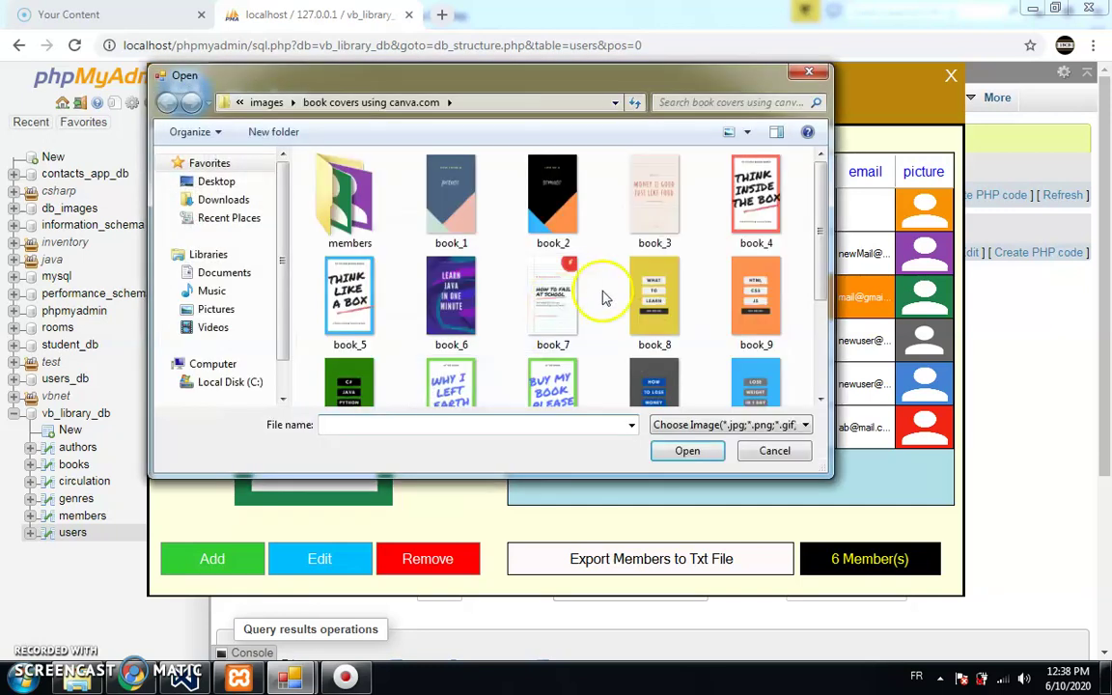
double_click(349, 193)
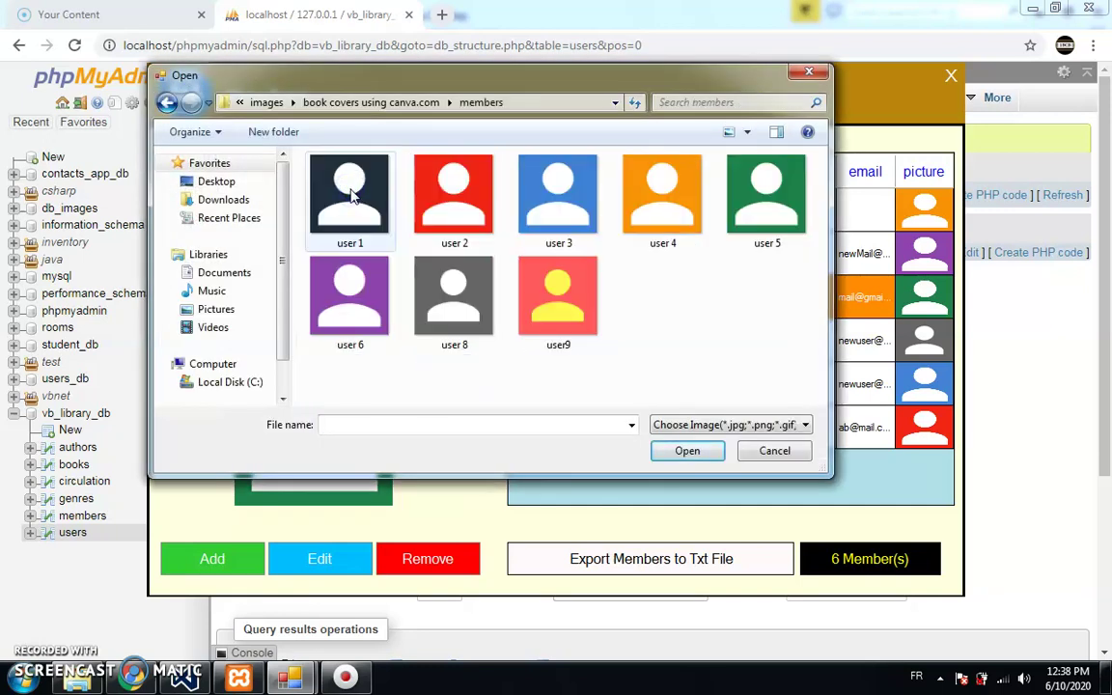
double_click(355, 193)
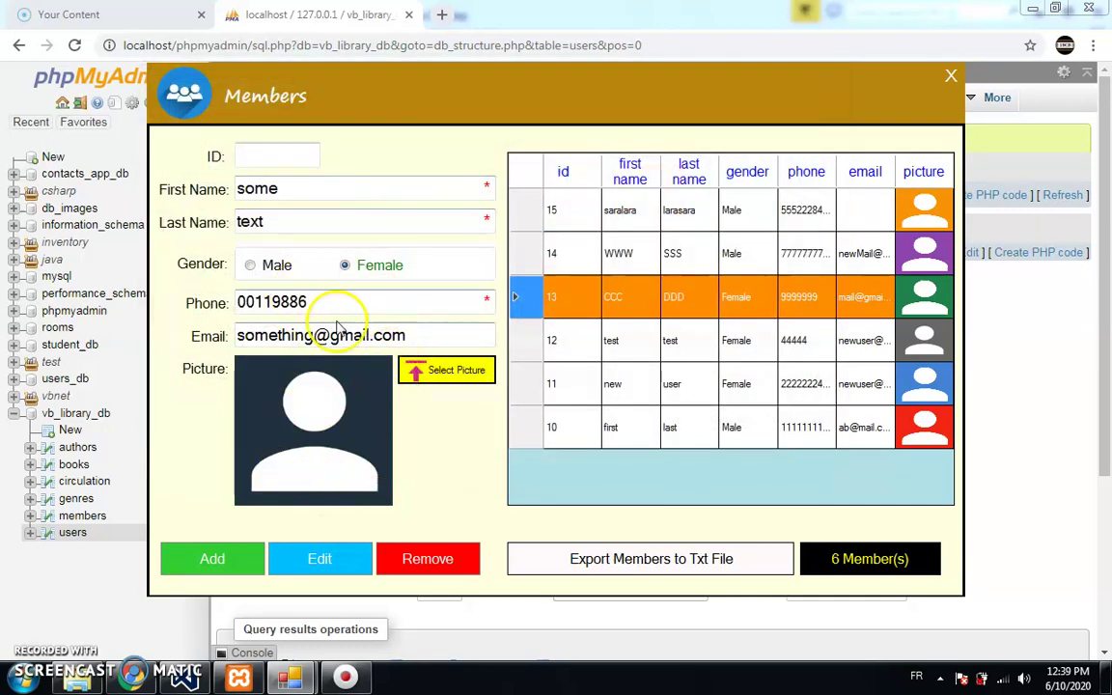
click(253, 561)
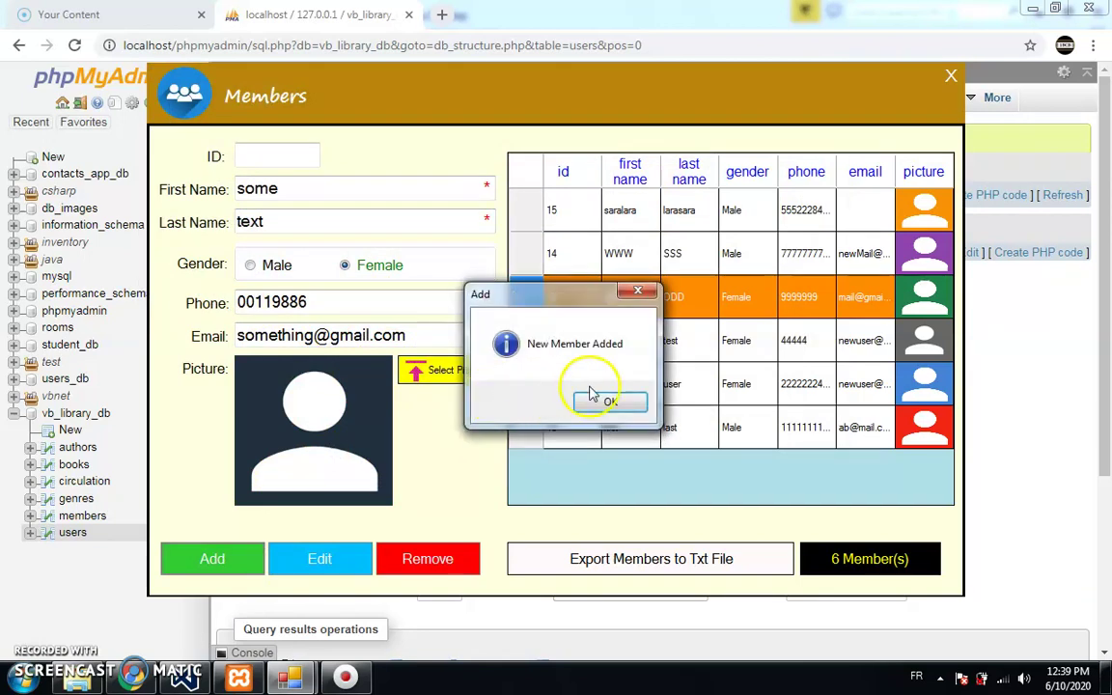
click(608, 403)
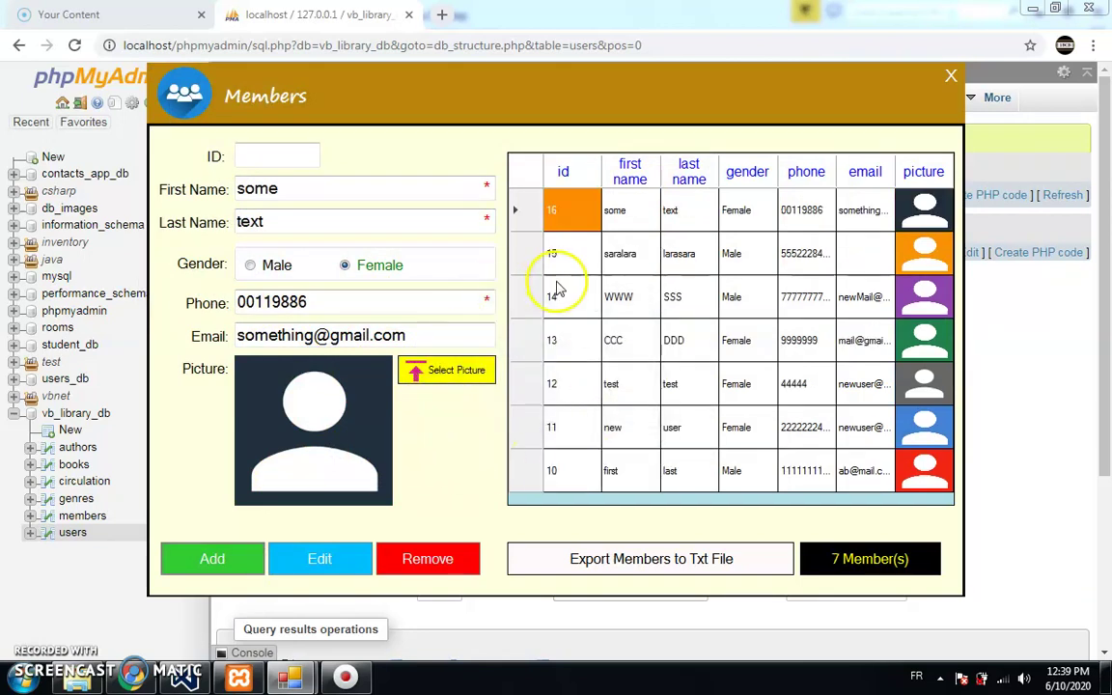
Fill in another member with first name "abcd", last name "egh", gender Male, and a new phone number and e-mail address.
double_click(322, 193)
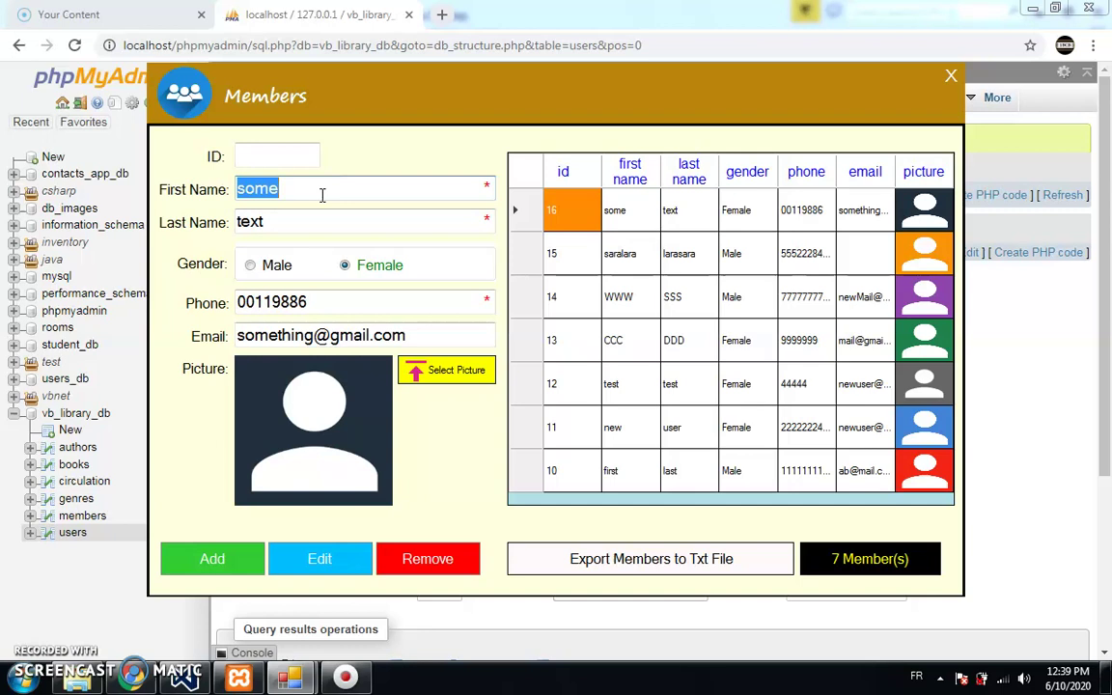
text(abcd)
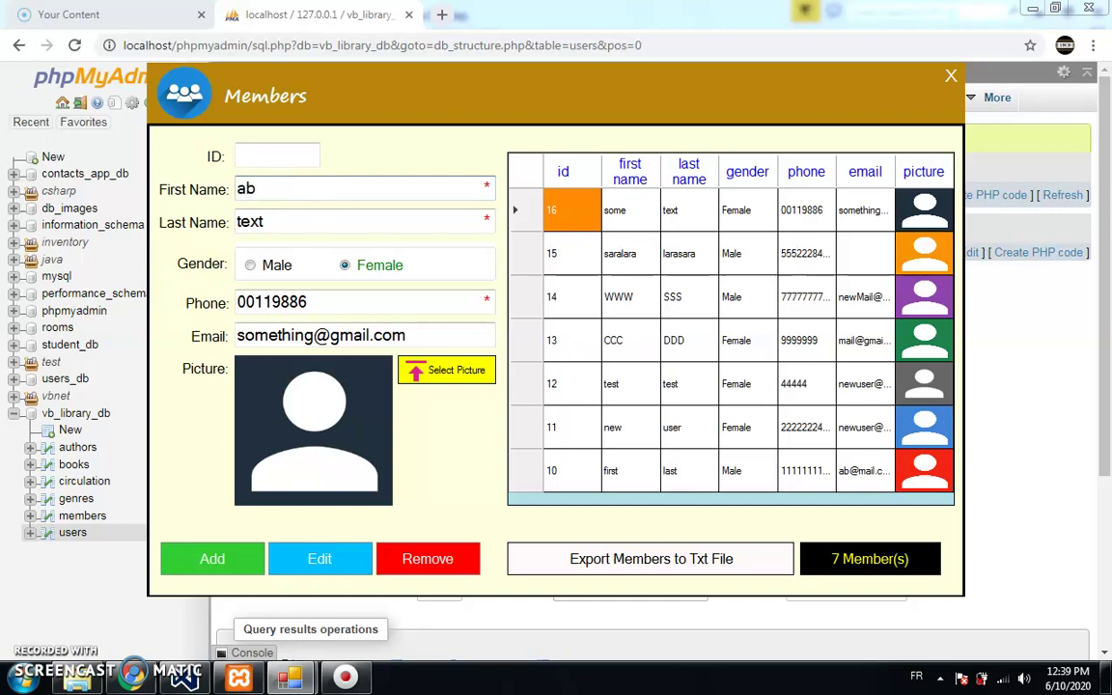
double_click(317, 221)
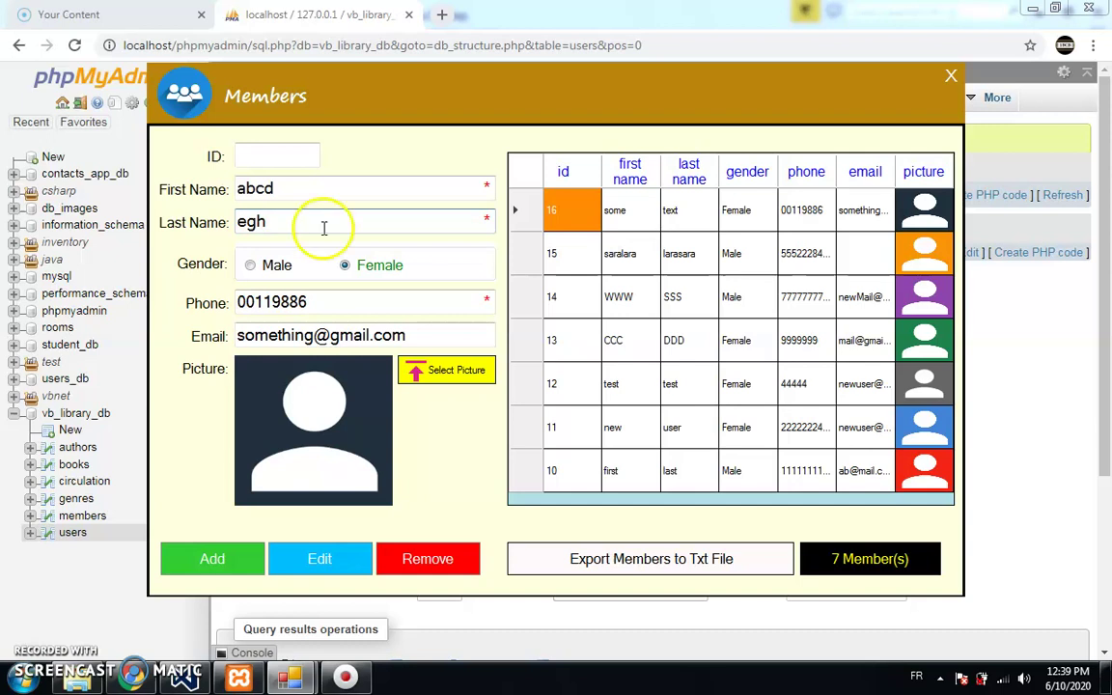
click(262, 264)
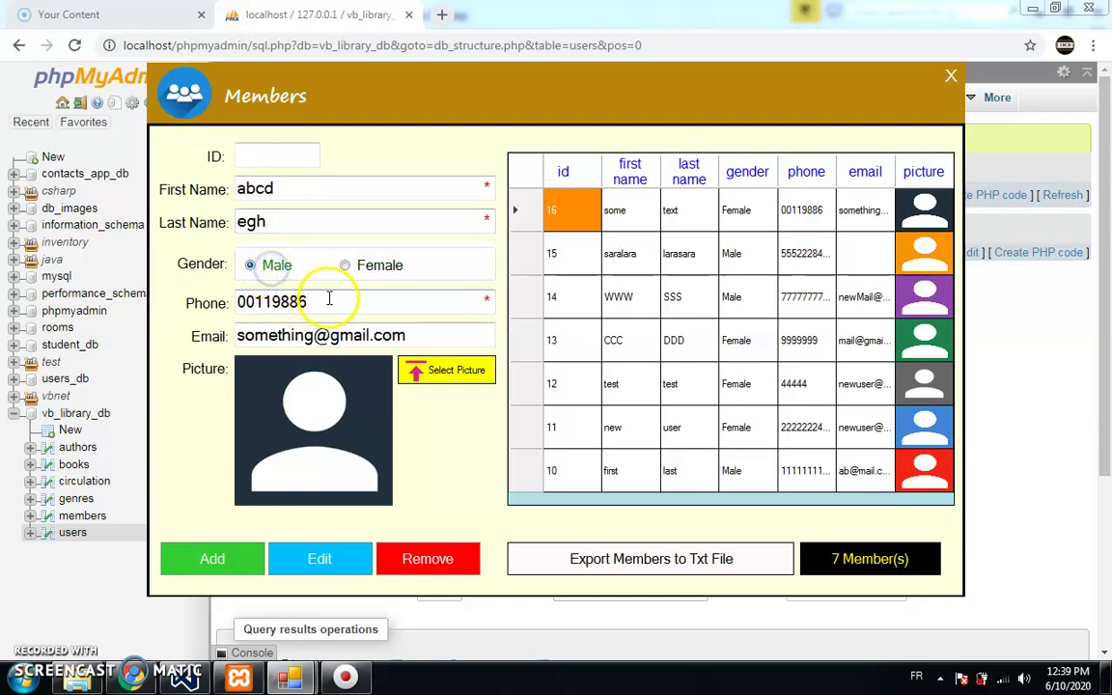
drag(329, 299, 206, 306)
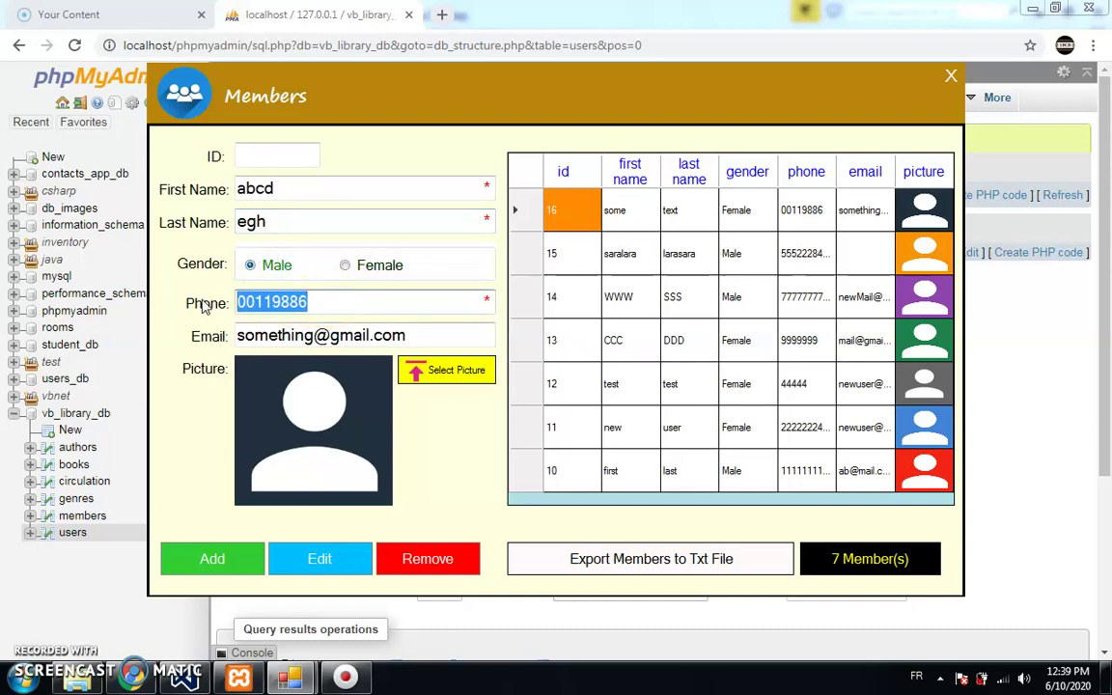
text(55418825)
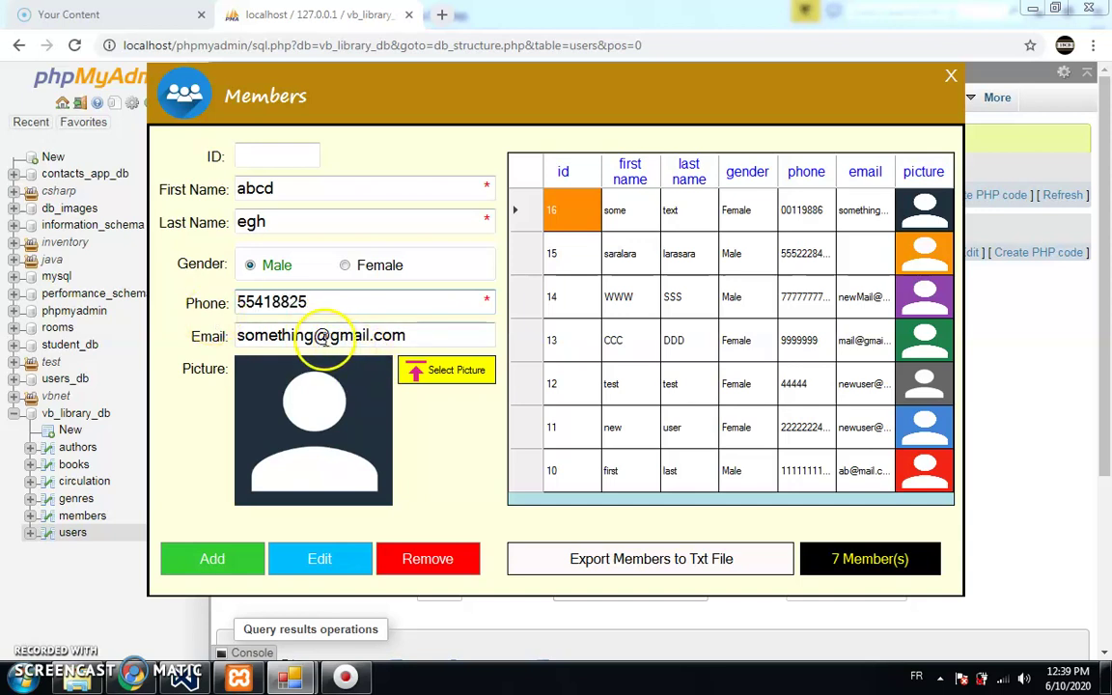
drag(315, 337, 148, 313)
text(no)
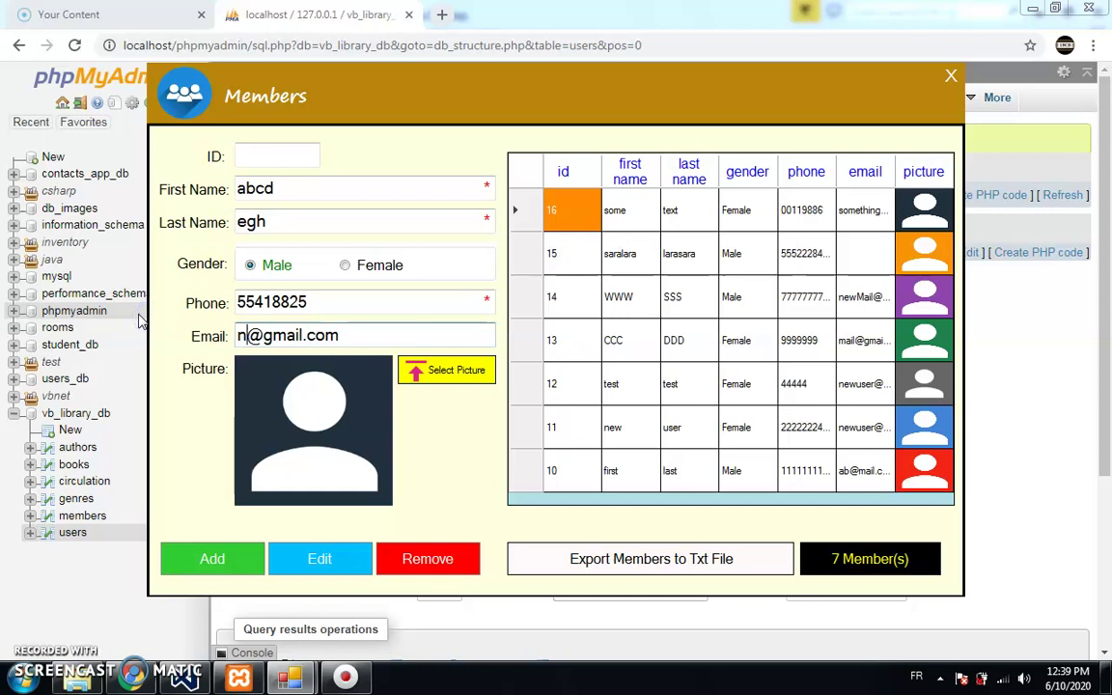
Choose the user9 image as the picture, add the second member and review the updated member list.
click(437, 380)
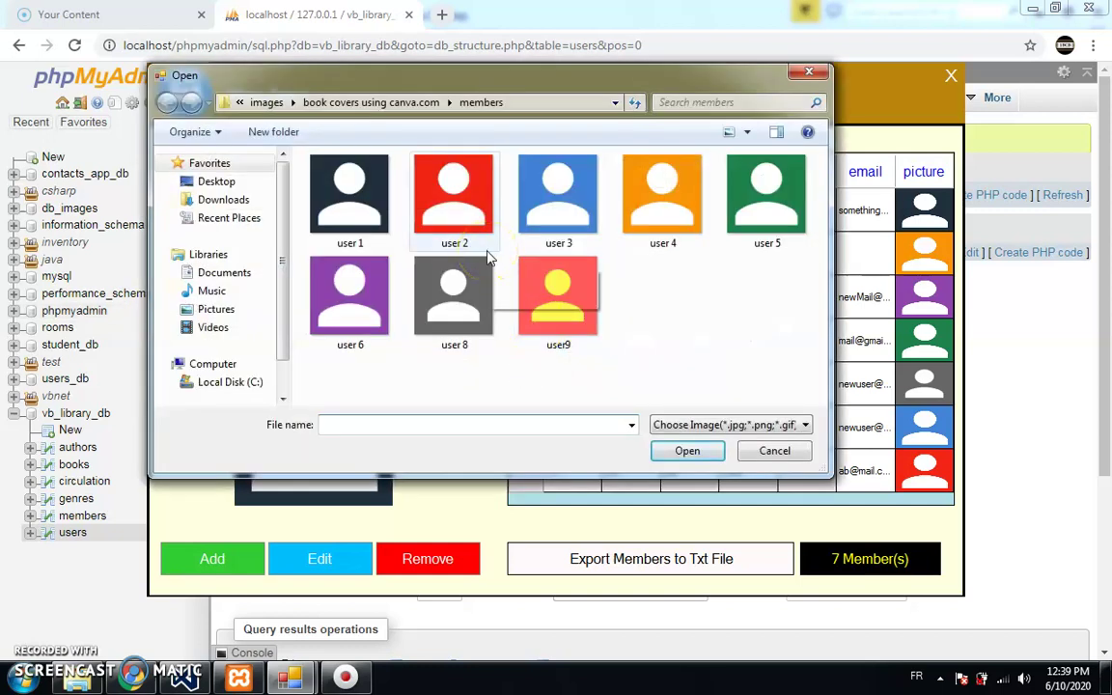
click(536, 375)
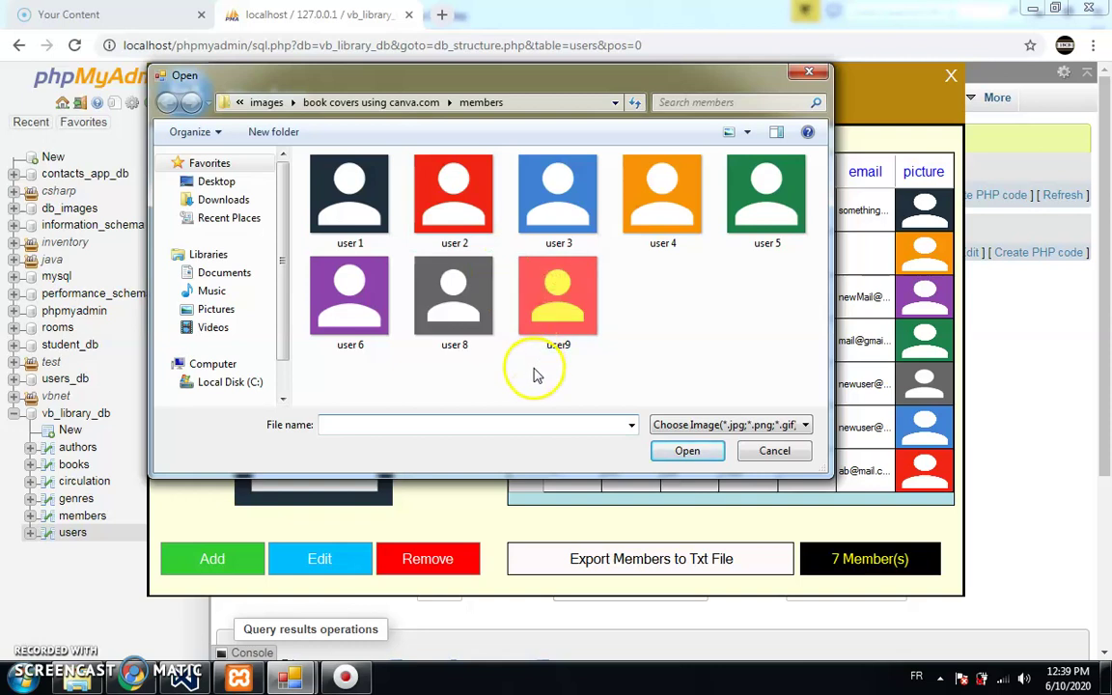
double_click(553, 332)
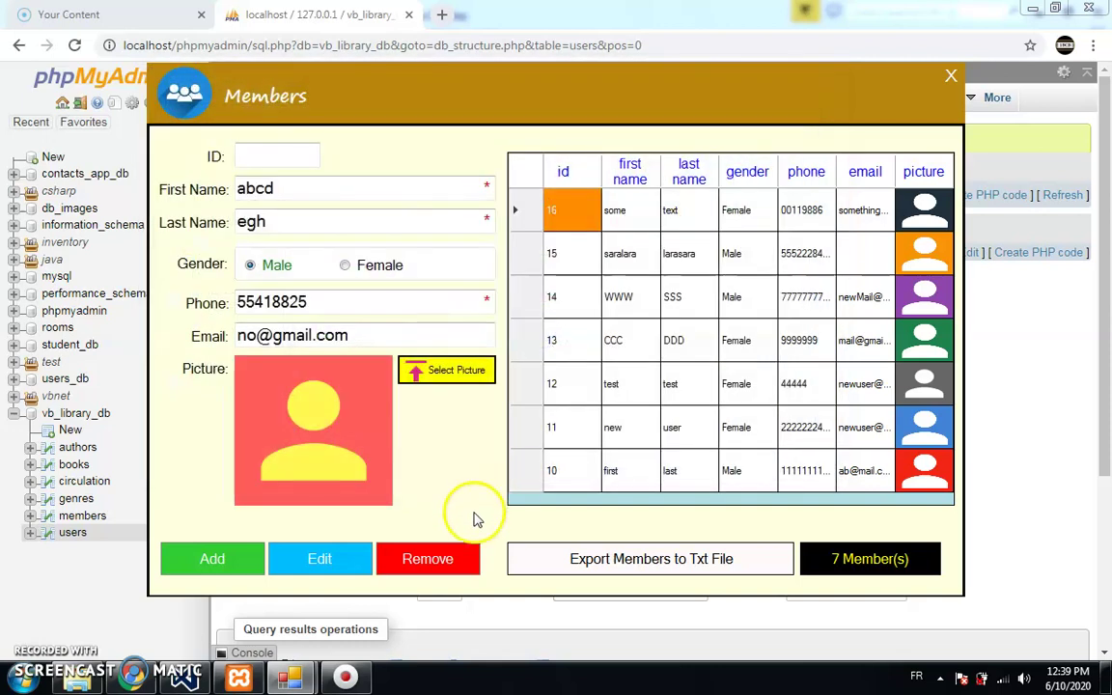
click(253, 568)
click(615, 403)
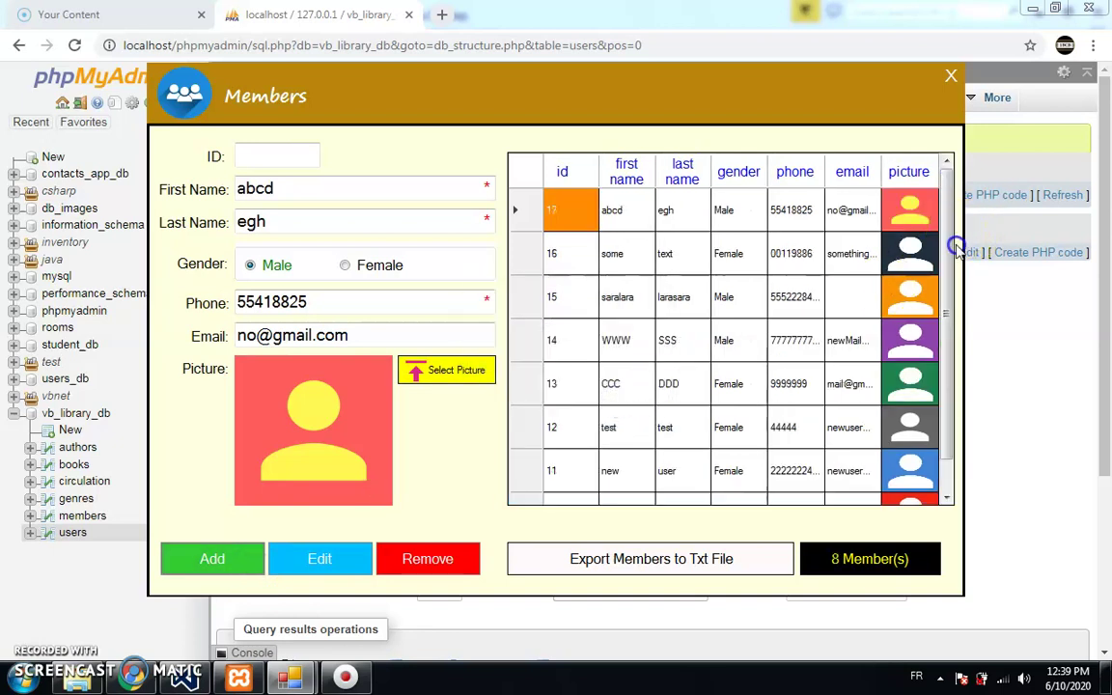
drag(952, 283, 950, 362)
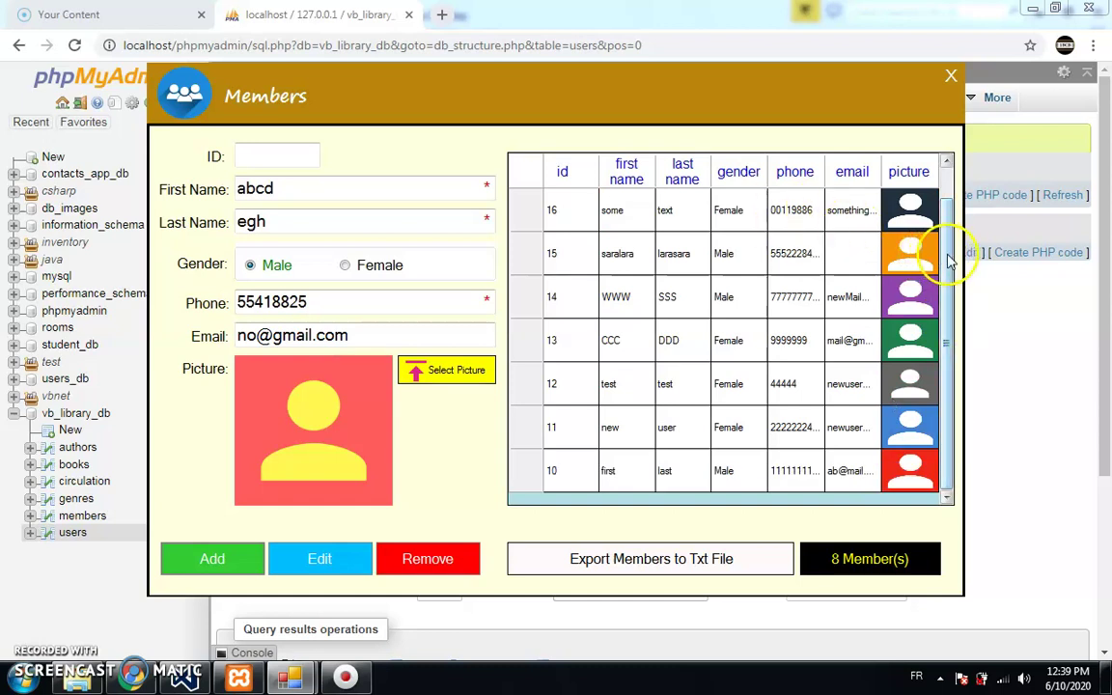
drag(949, 254, 947, 203)
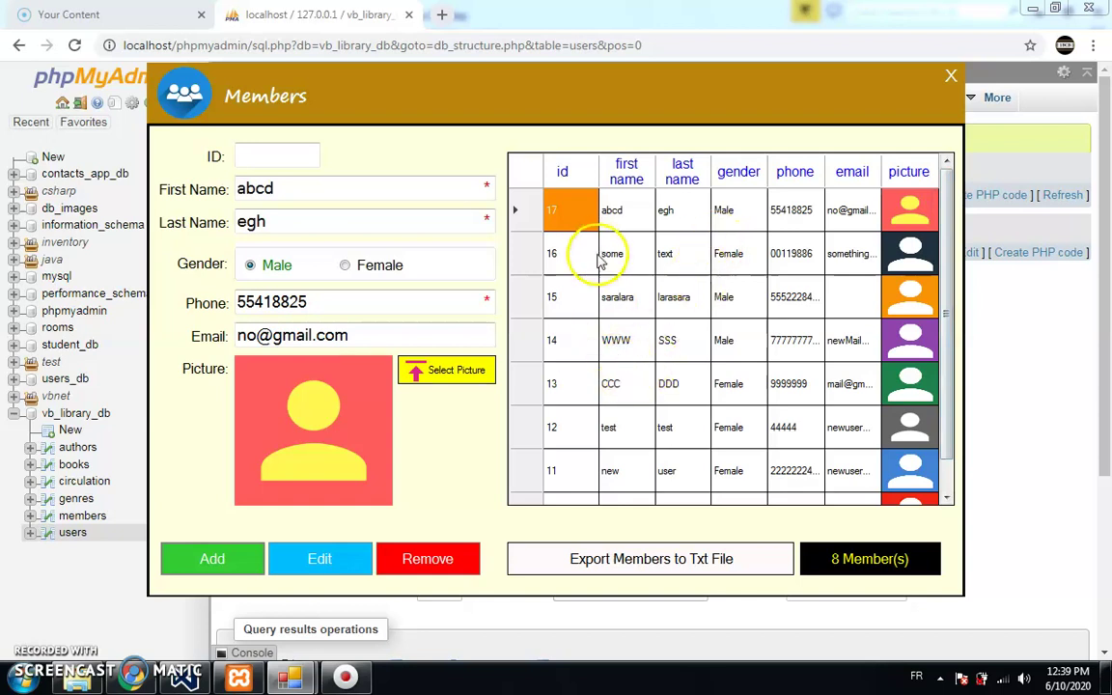
Change member 16's picture to the user 2 image and save the edit.
click(526, 253)
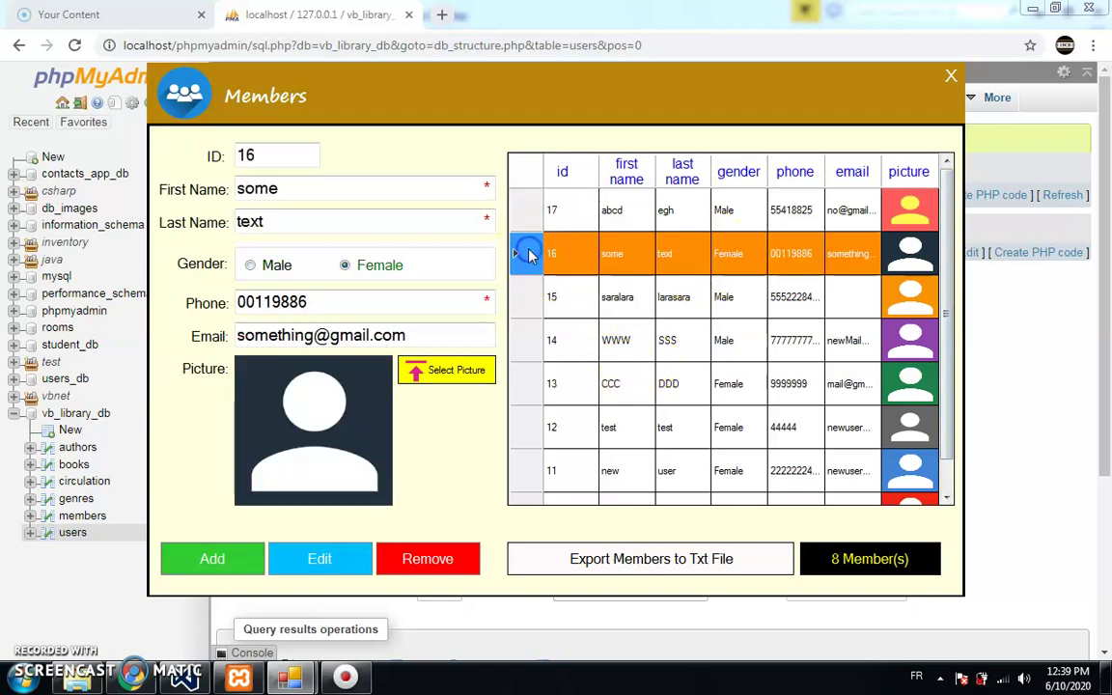
click(431, 374)
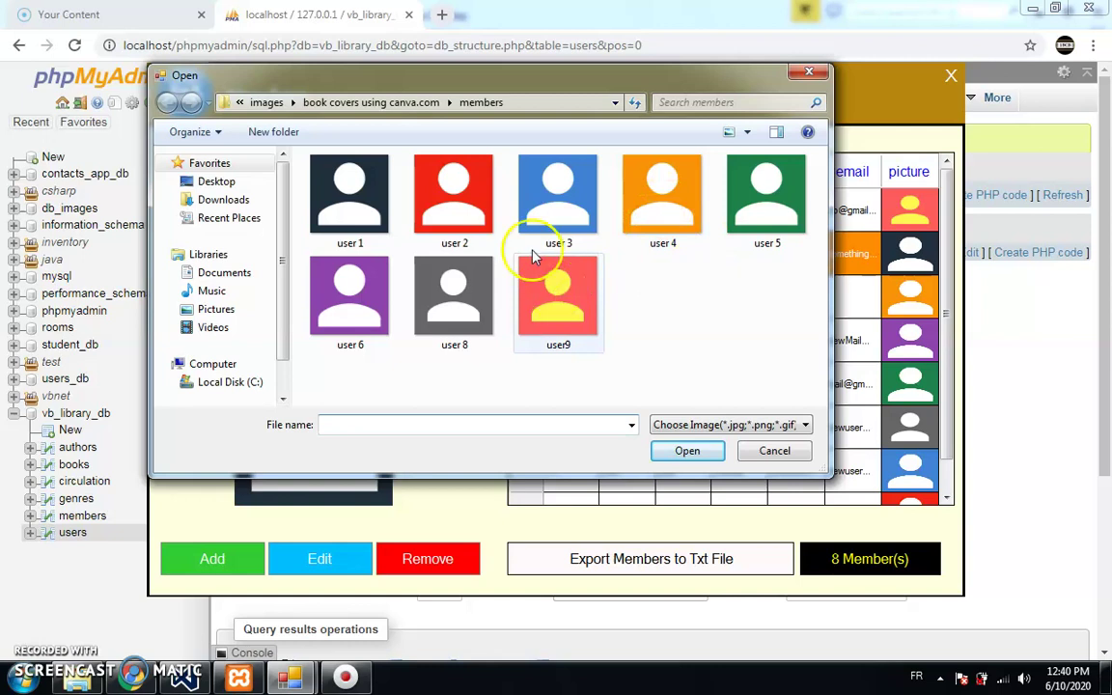
double_click(482, 217)
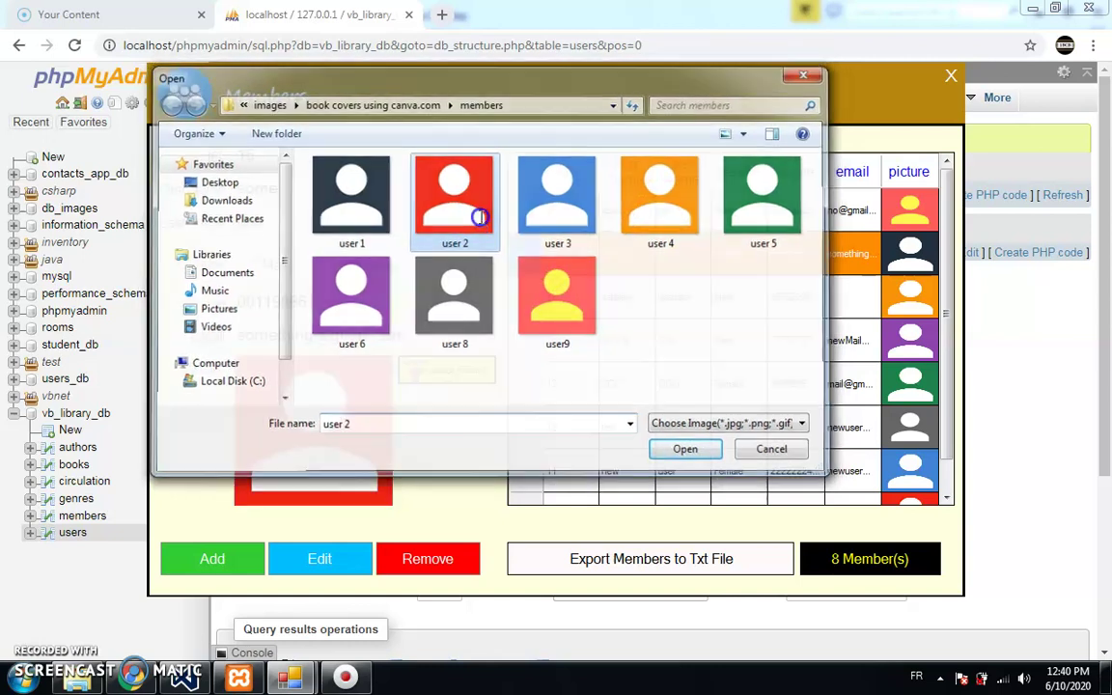
click(311, 565)
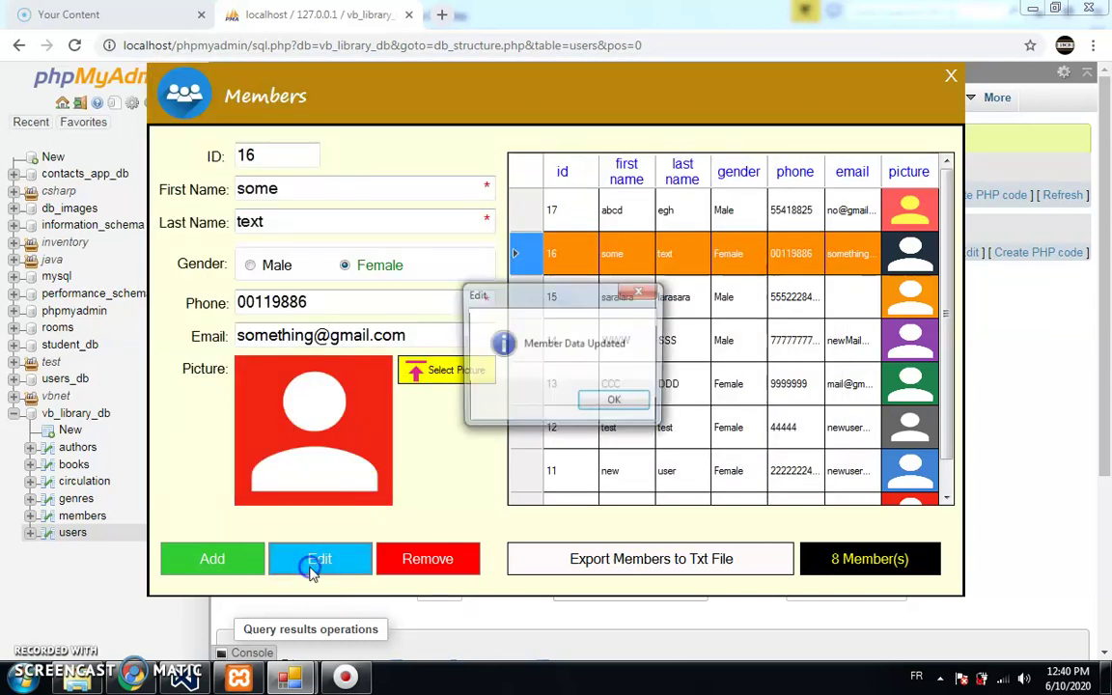
click(635, 399)
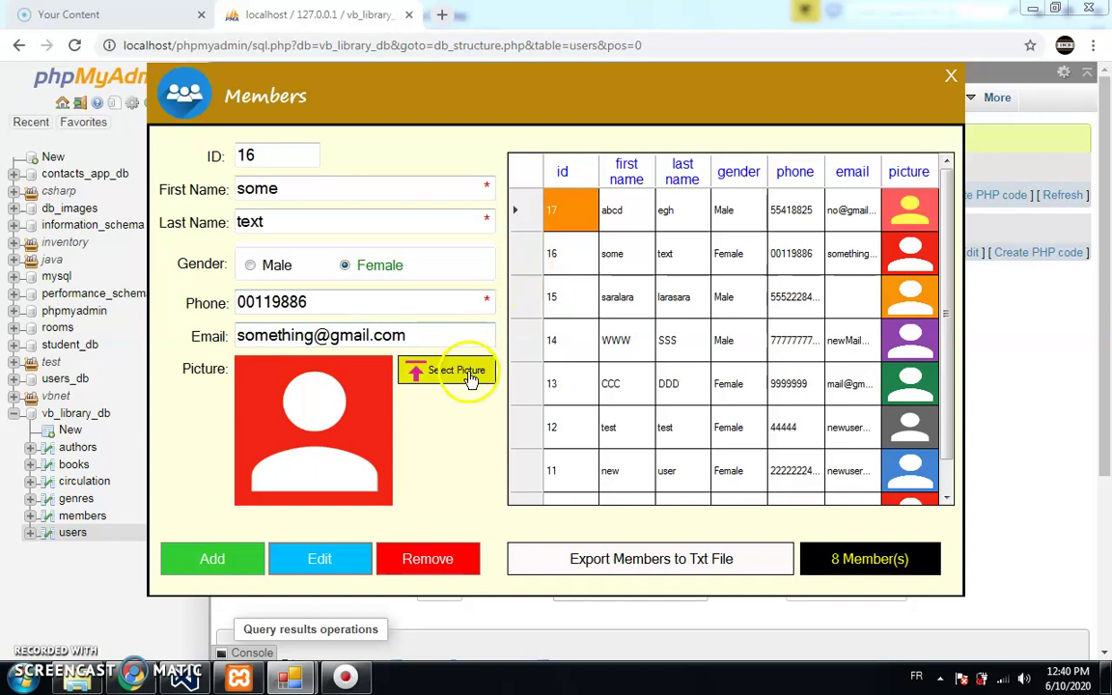
Clear the ID, first name and last name fields and try to save an edit with them empty.
click(264, 159)
key(BackSpace)
click(274, 193)
key(BackSpace)
key(BackSpace)
key(BackSpace)
key(BackSpace)
double_click(253, 222)
key(BackSpace)
click(35, 122)
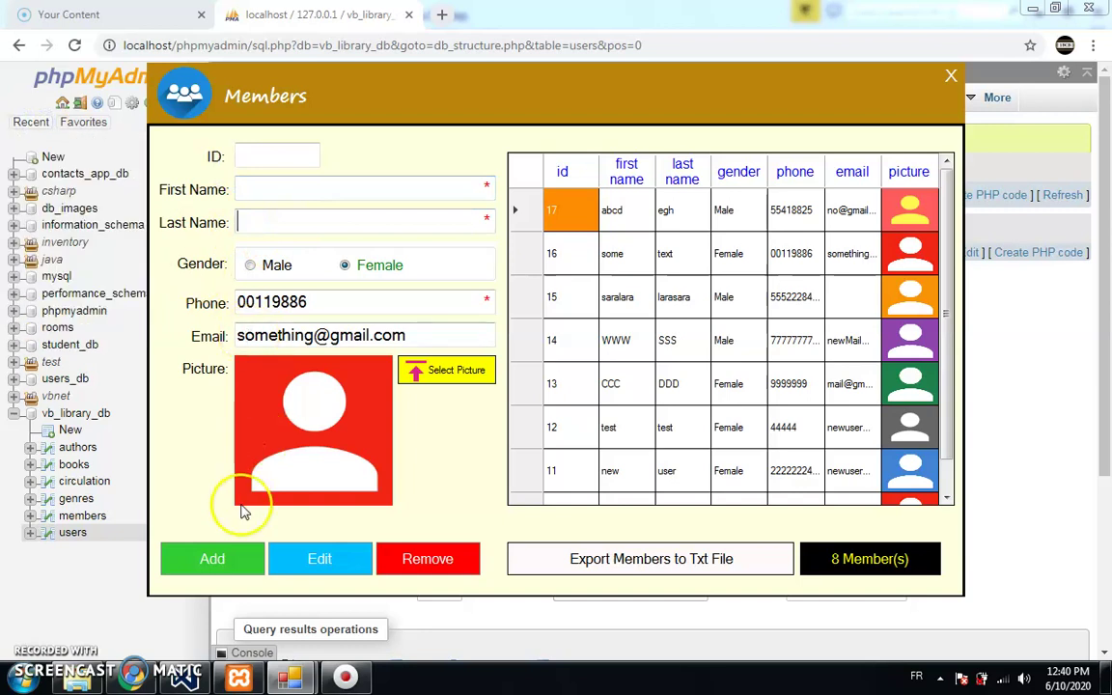
click(299, 568)
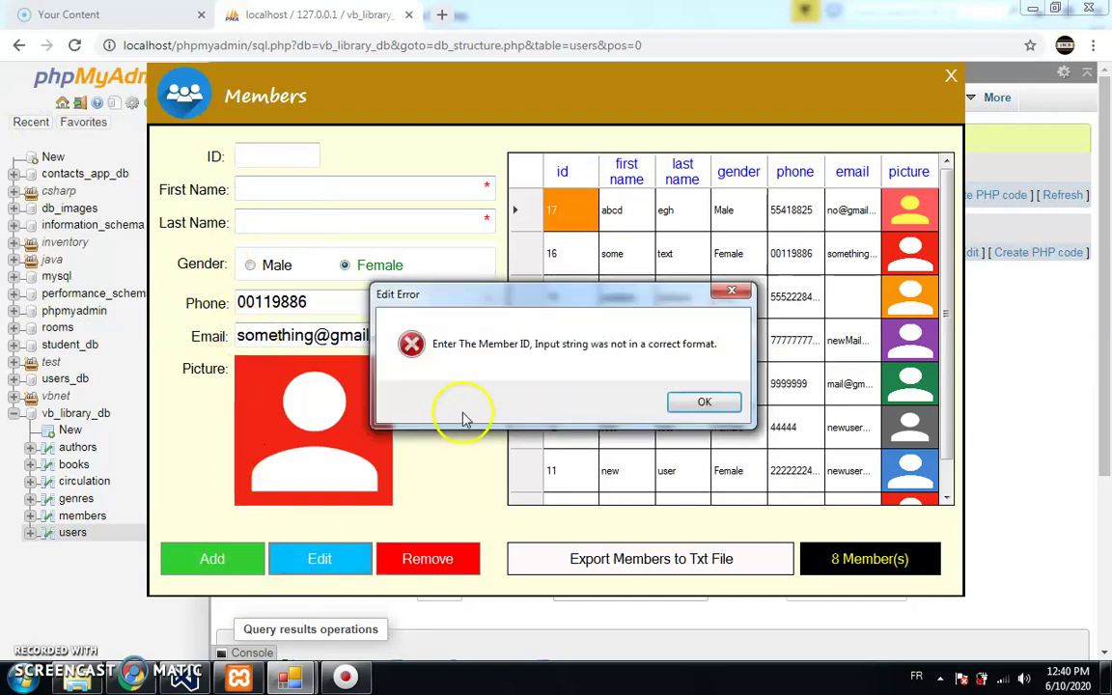
Dismiss the edit error, enter ID 16 again and reload member 16's details from the member list.
click(704, 403)
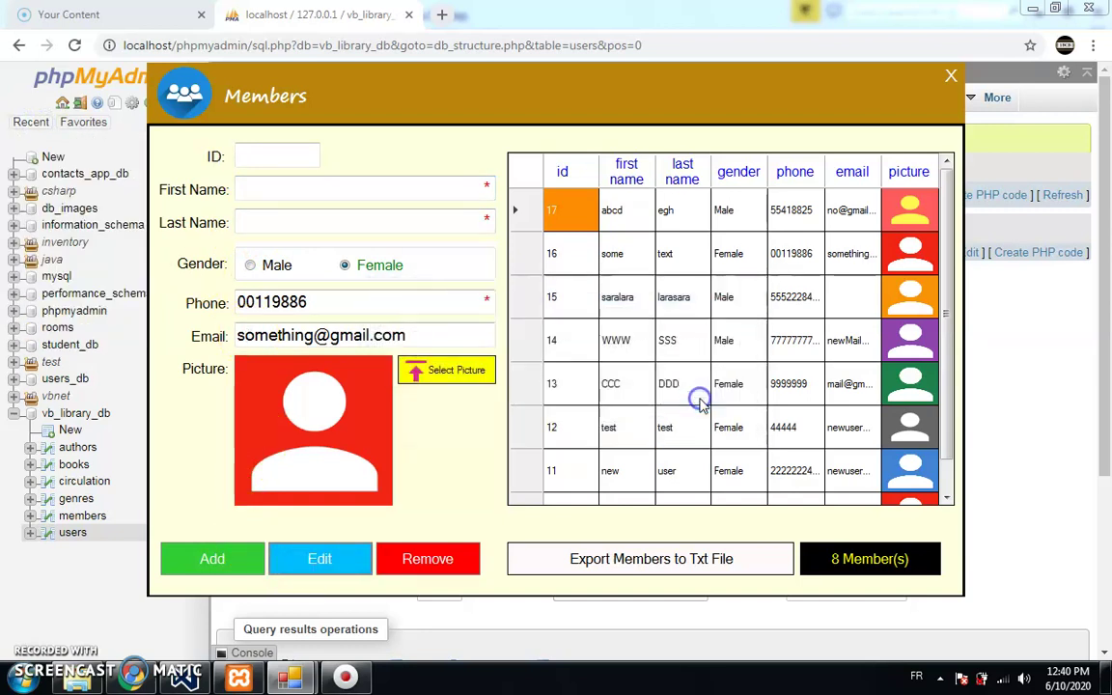
click(276, 153)
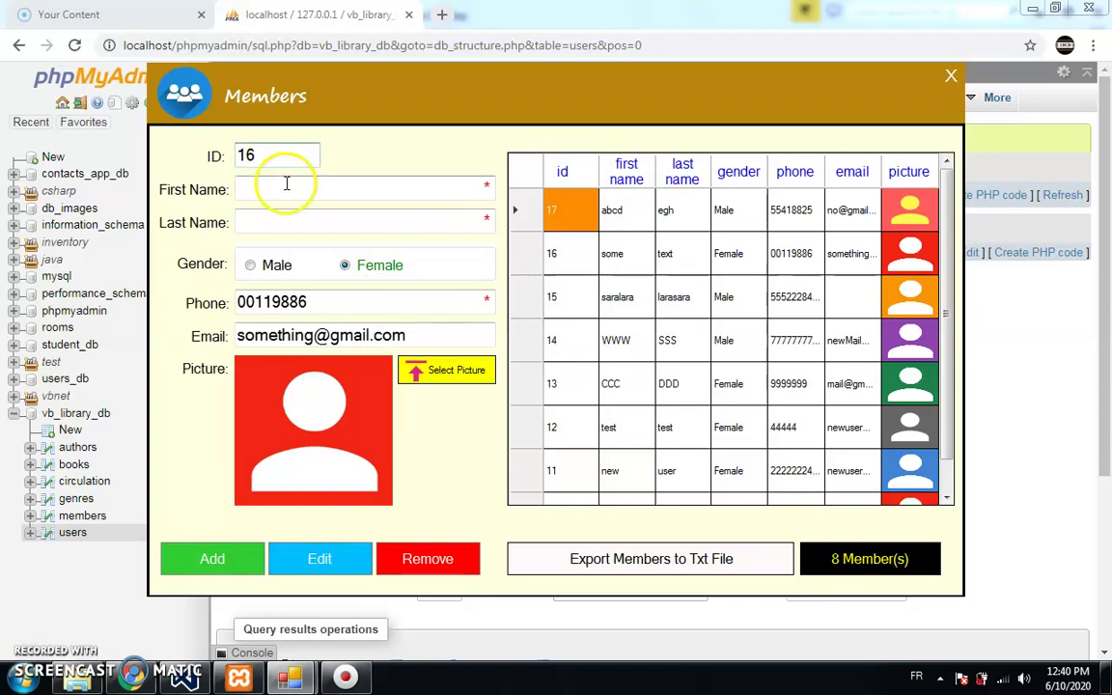
click(315, 190)
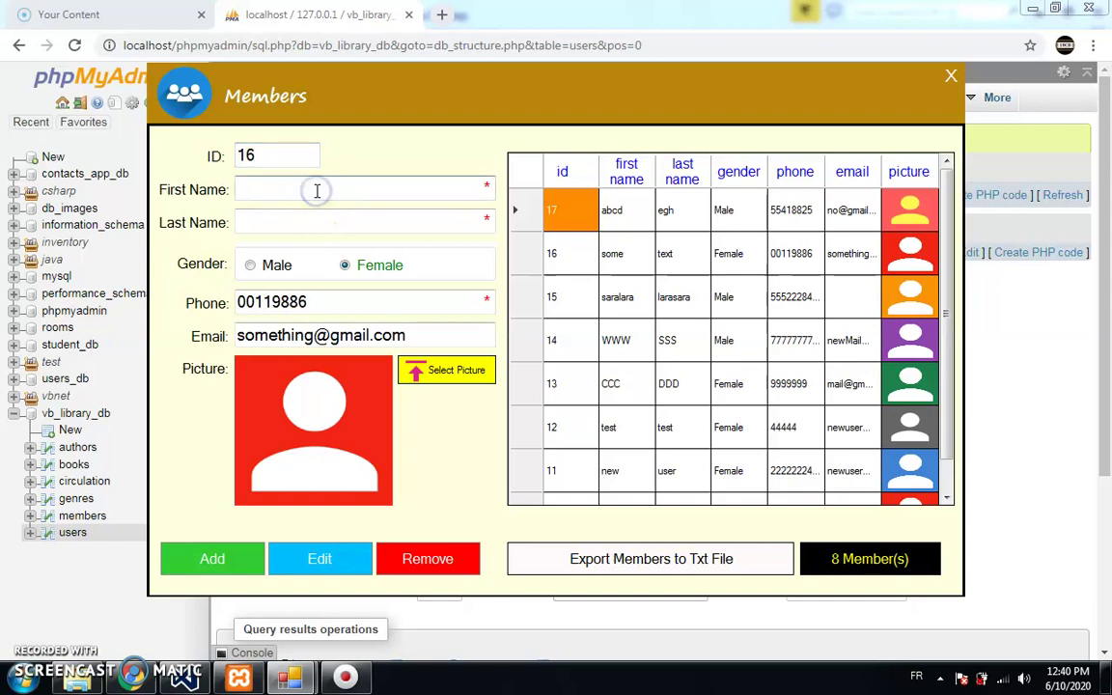
click(530, 255)
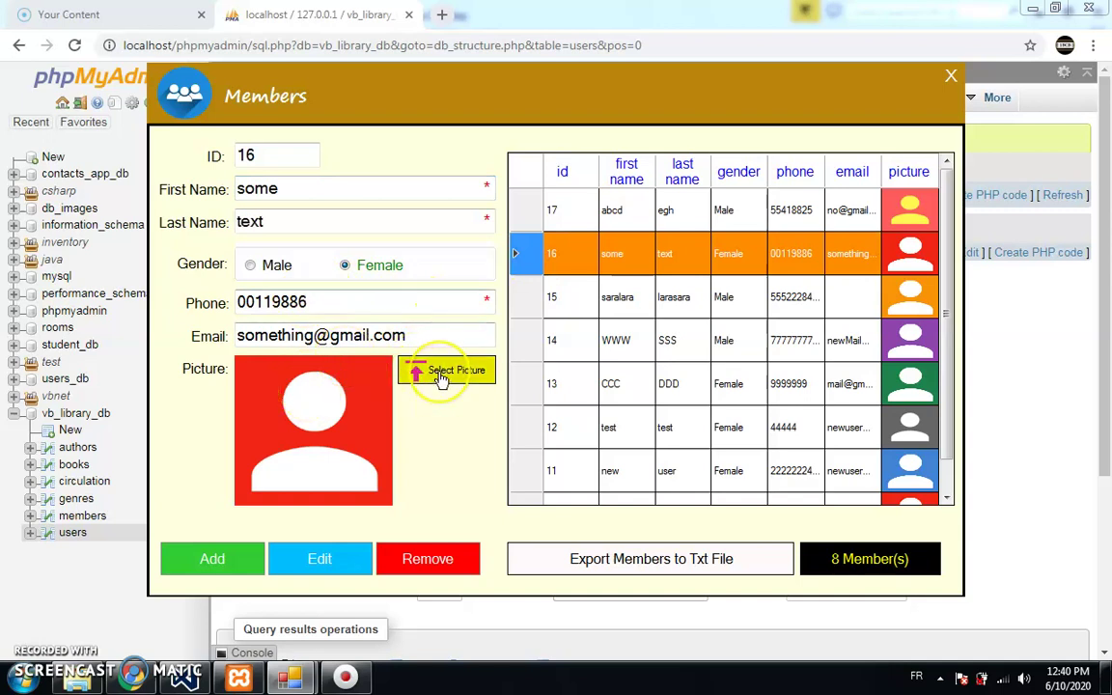
Set member 16's gender to Male and picture to the user 1 image, save the edit and reselect the member.
click(278, 264)
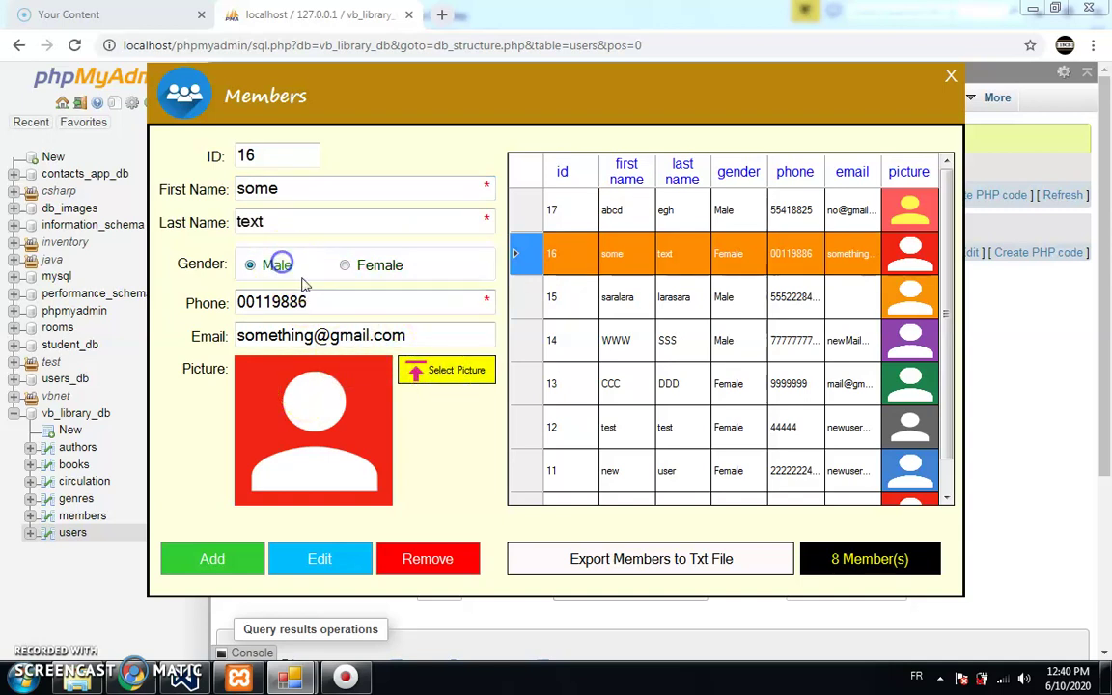
click(469, 371)
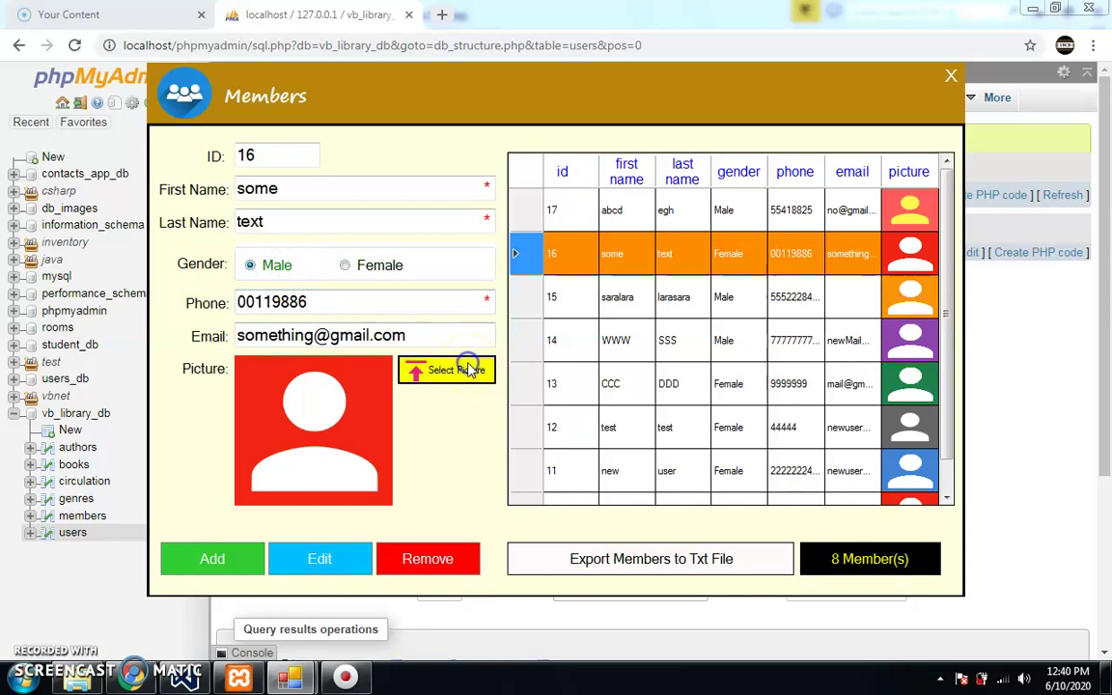
double_click(352, 208)
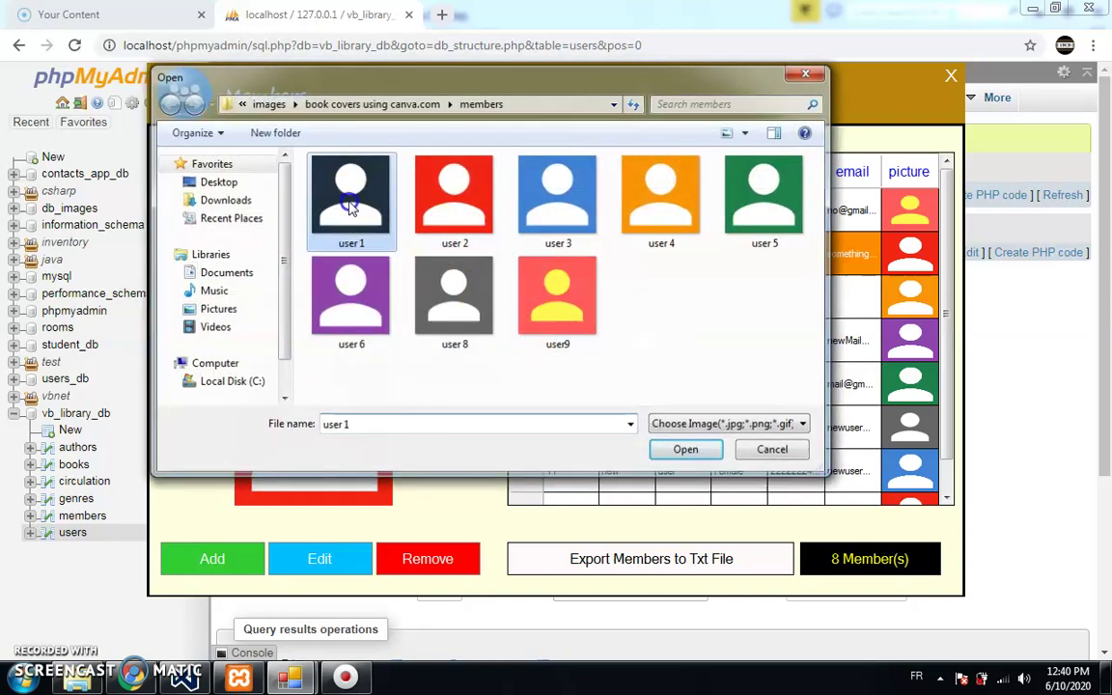
click(318, 559)
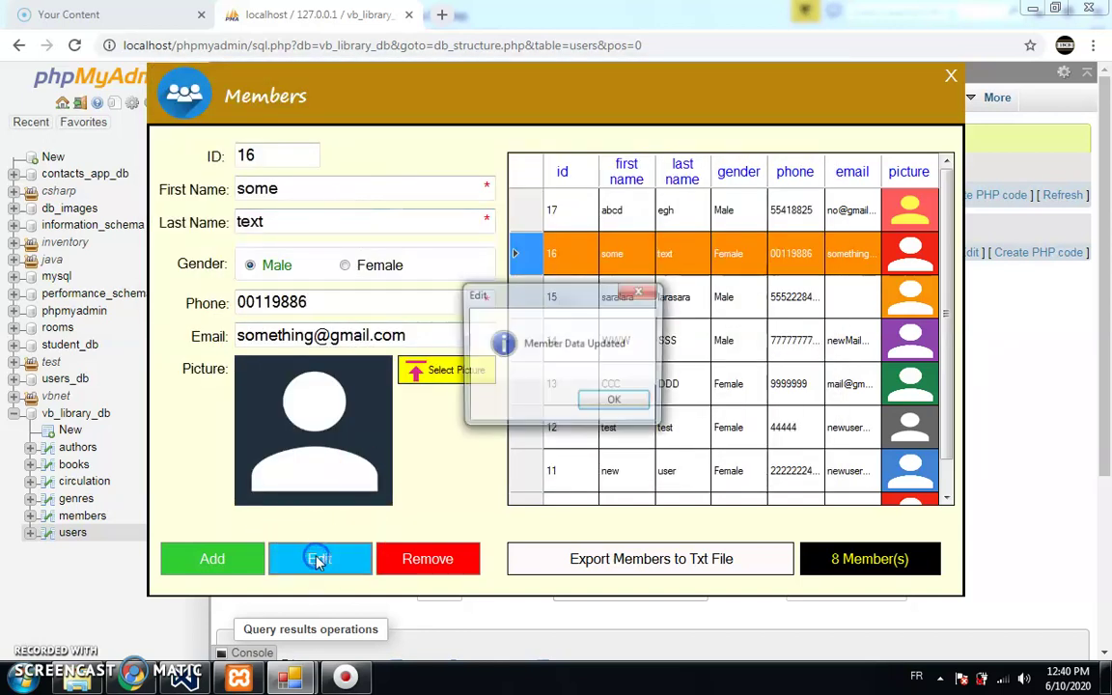
click(610, 402)
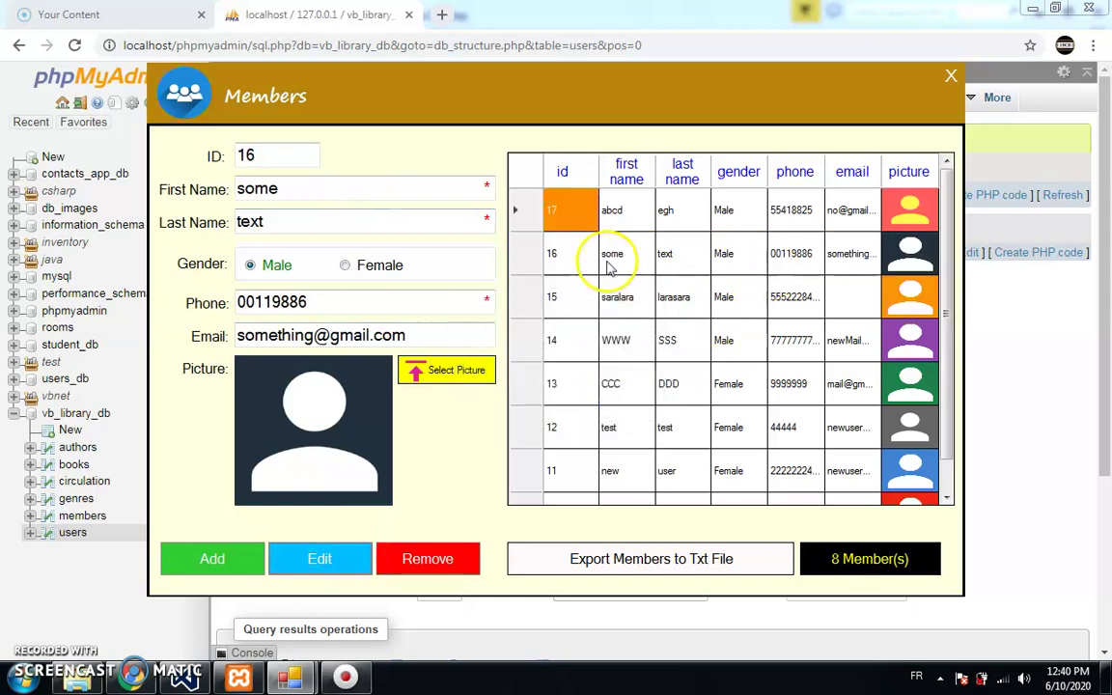
click(529, 247)
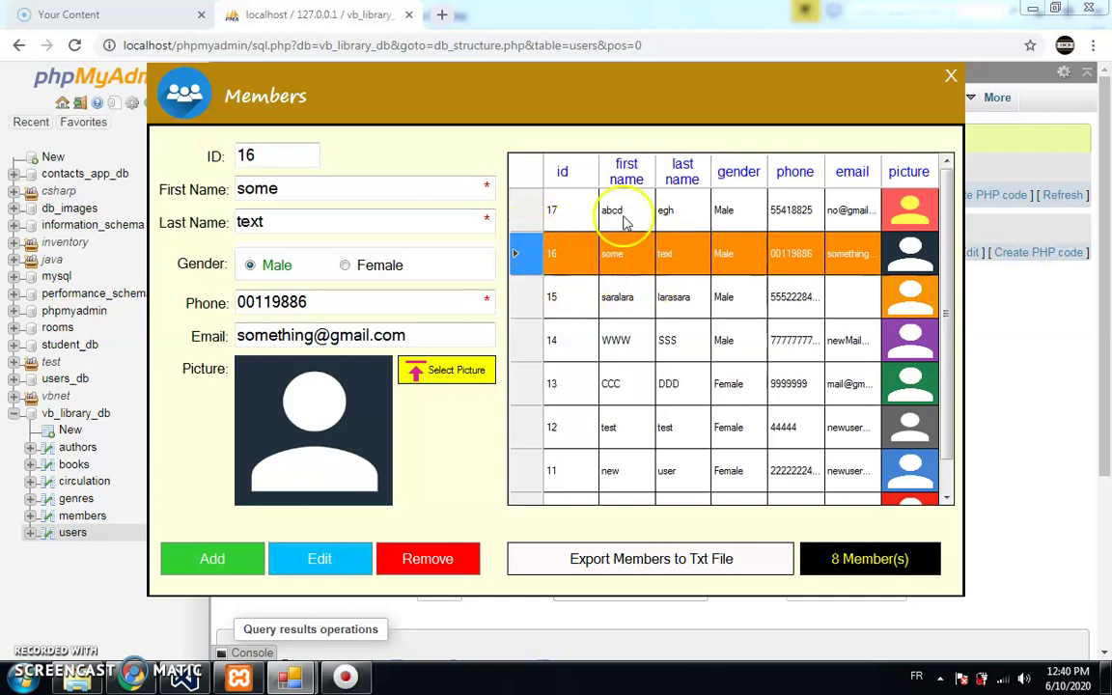
Close the library application, restart it from Visual Studio and log in with the username 1bcp_Owner.
click(951, 75)
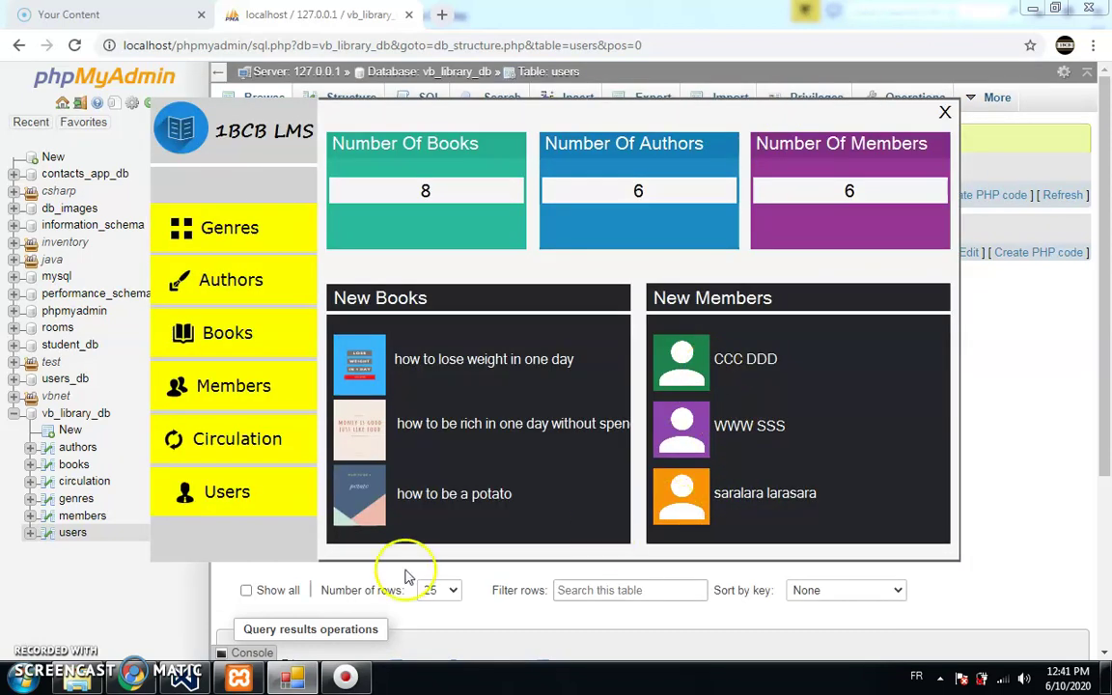
click(945, 112)
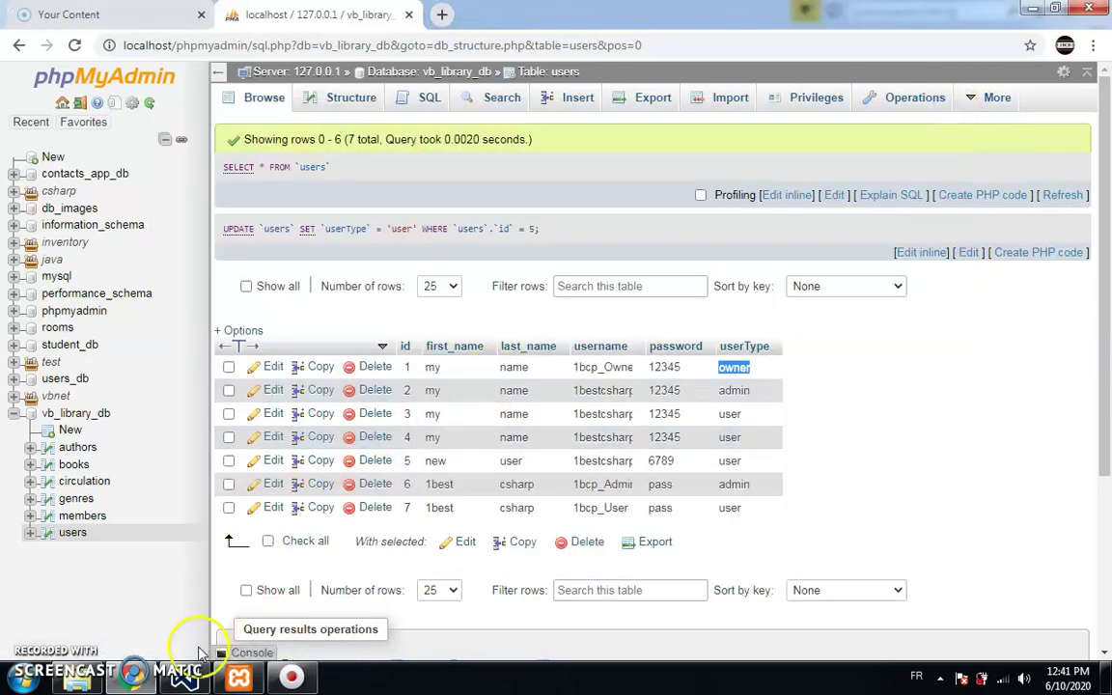
click(183, 676)
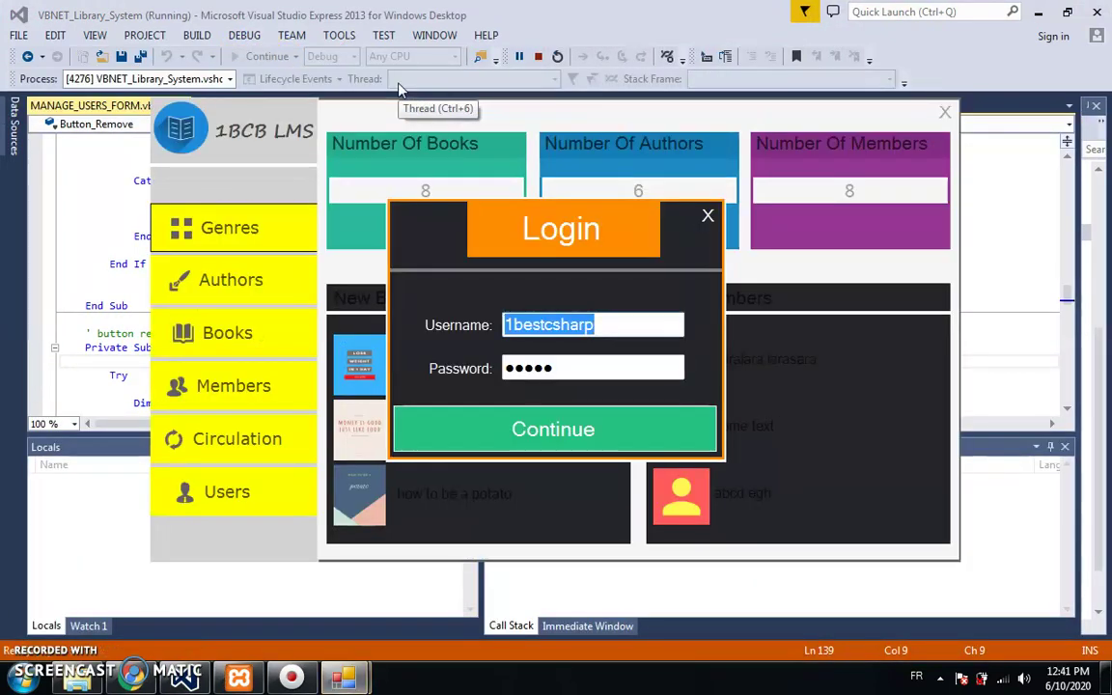
text(1bcp_O)
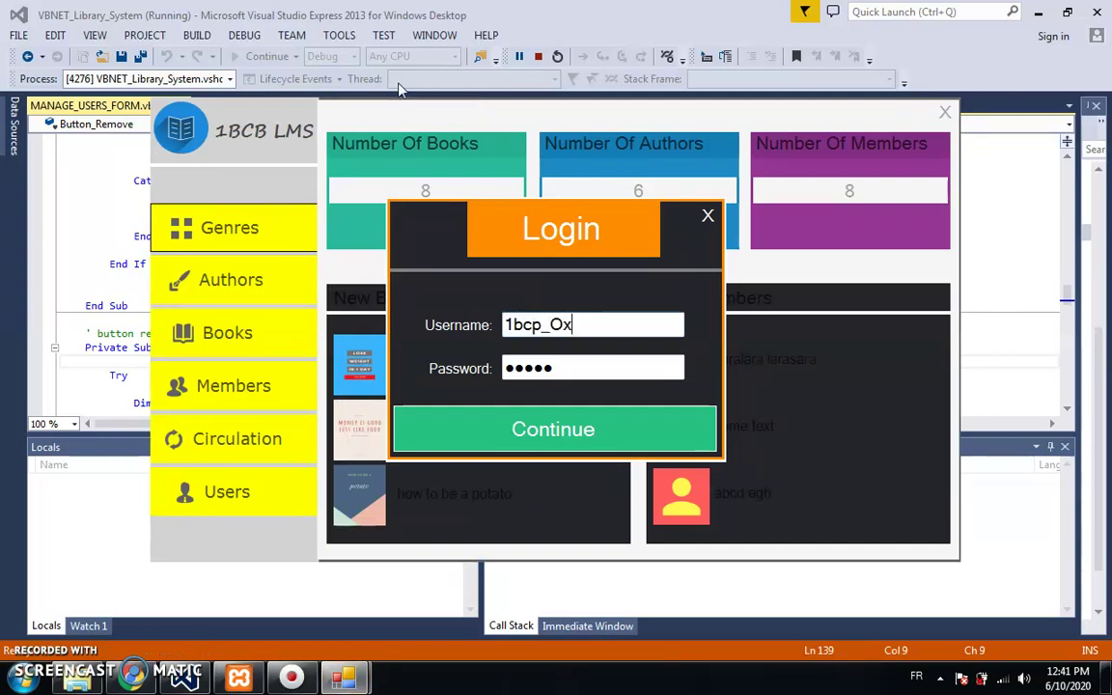
text(wner)
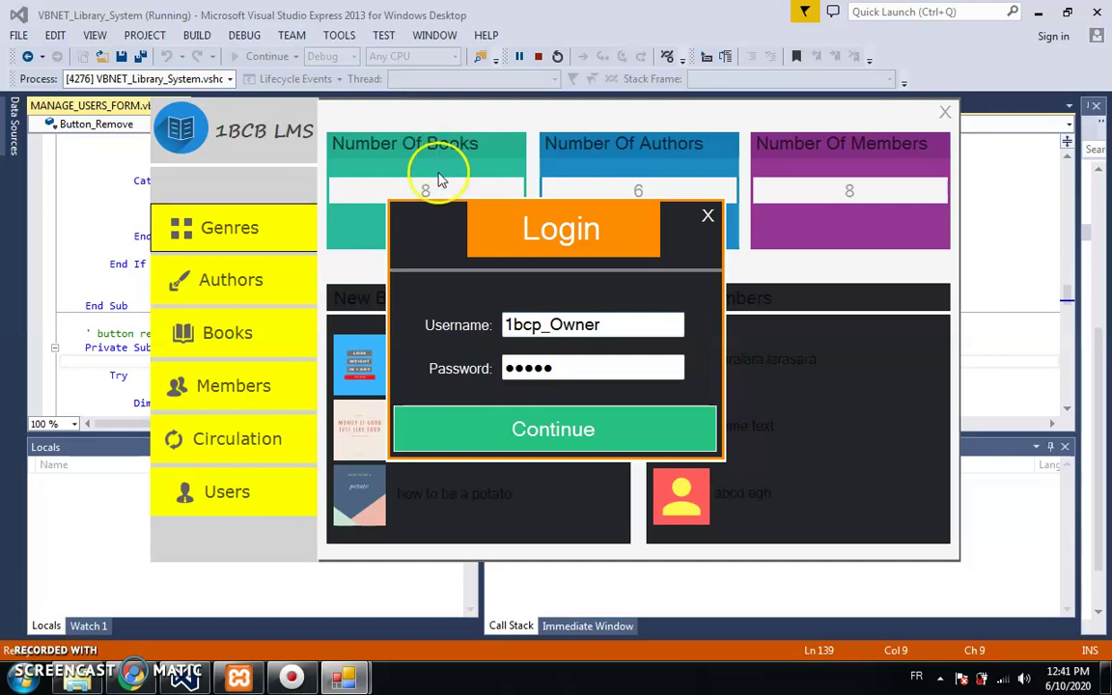
click(477, 421)
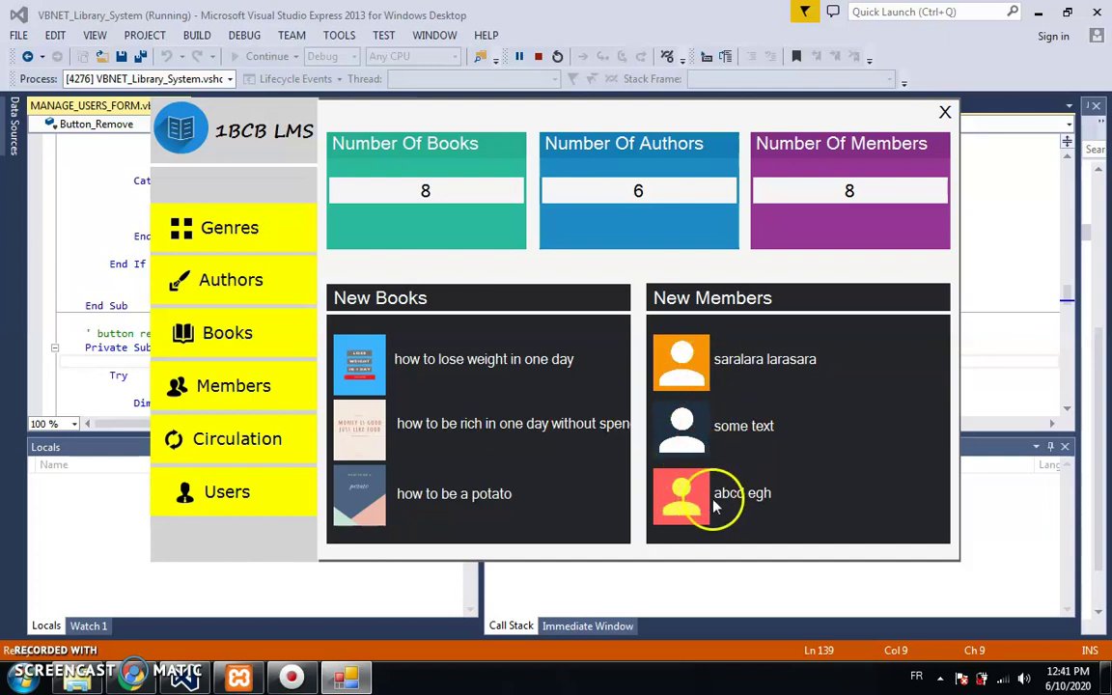
Open the Members form, set member 16's gender to Female and save the edit.
click(262, 389)
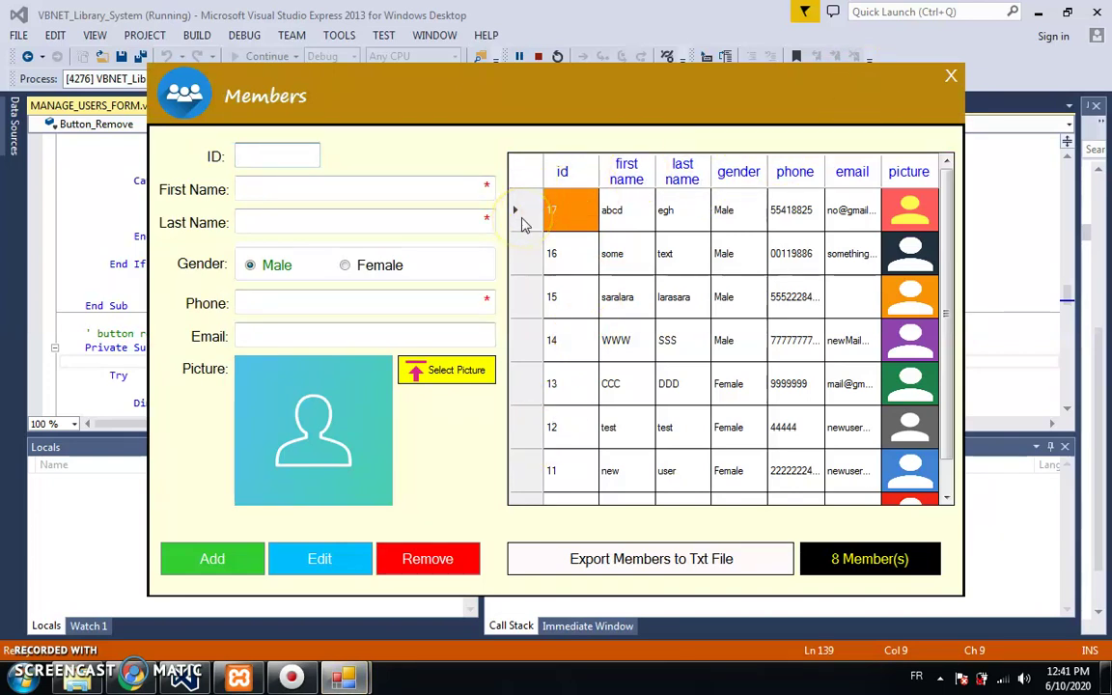
click(537, 270)
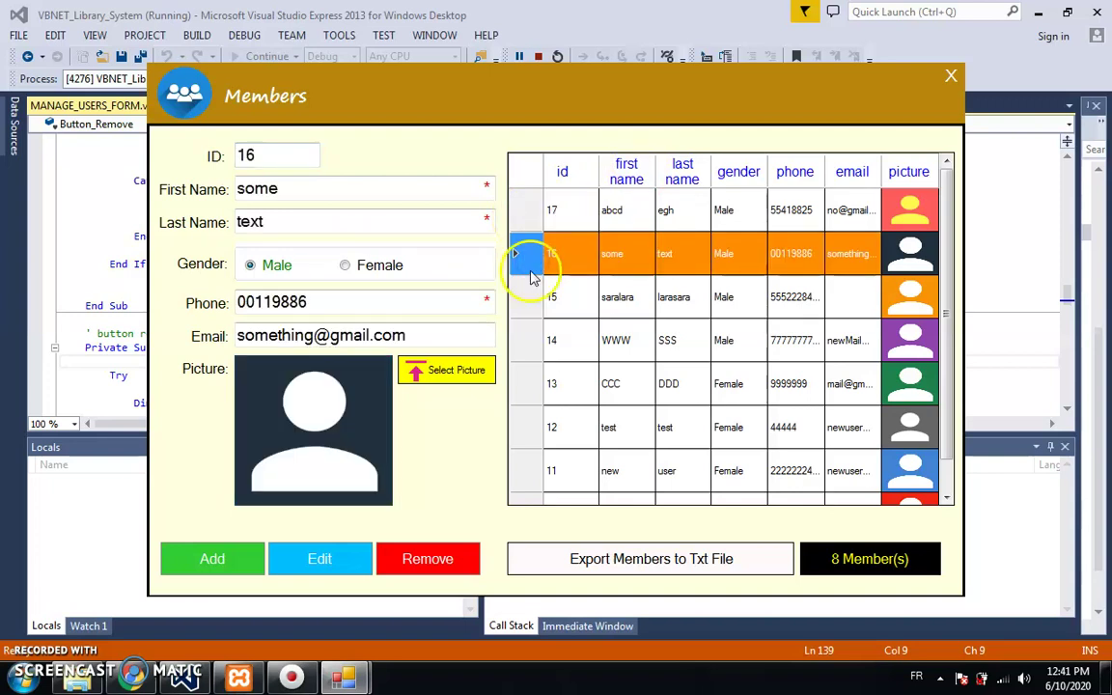
click(371, 263)
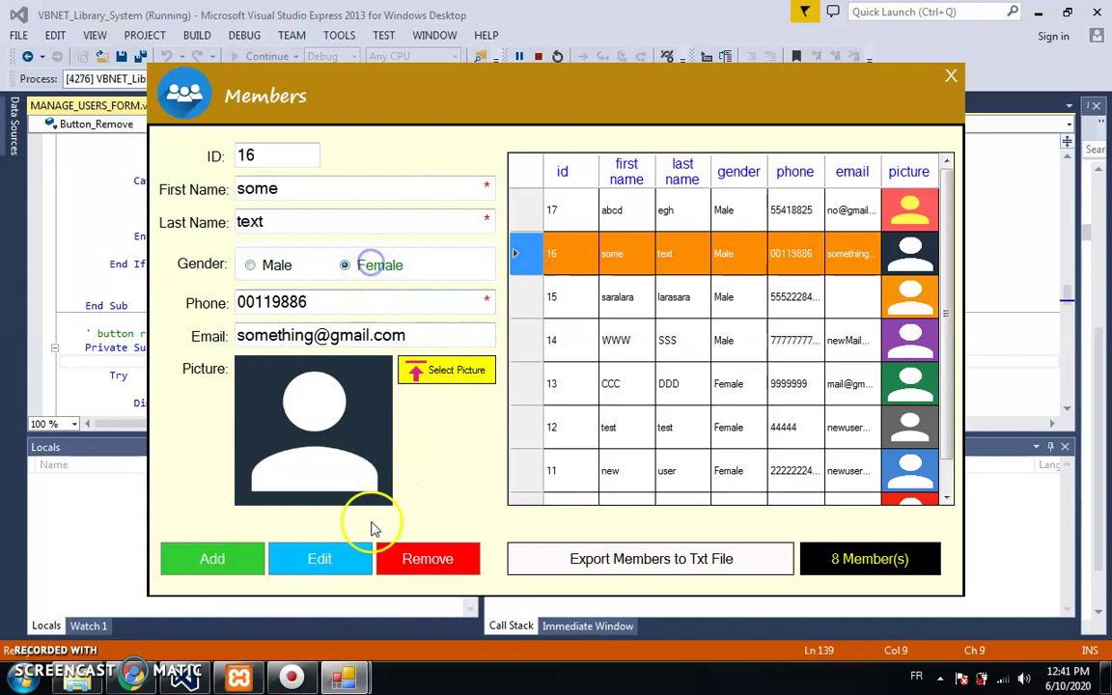
click(349, 551)
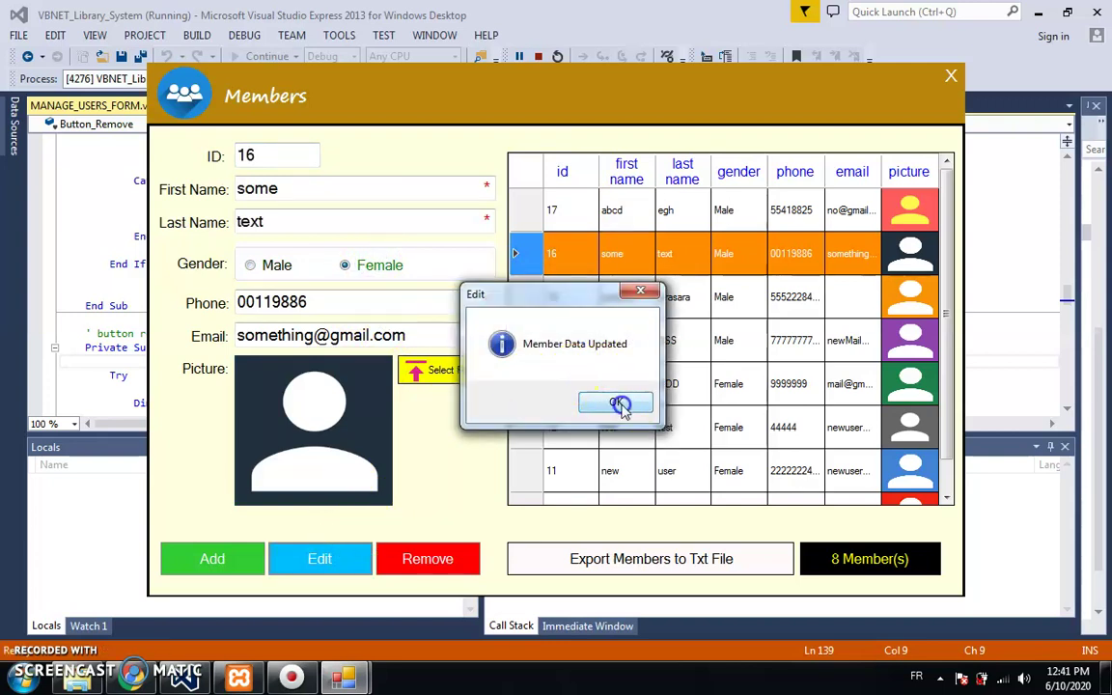
click(618, 403)
Remove member 17 from the member list and confirm the deletion.
click(528, 224)
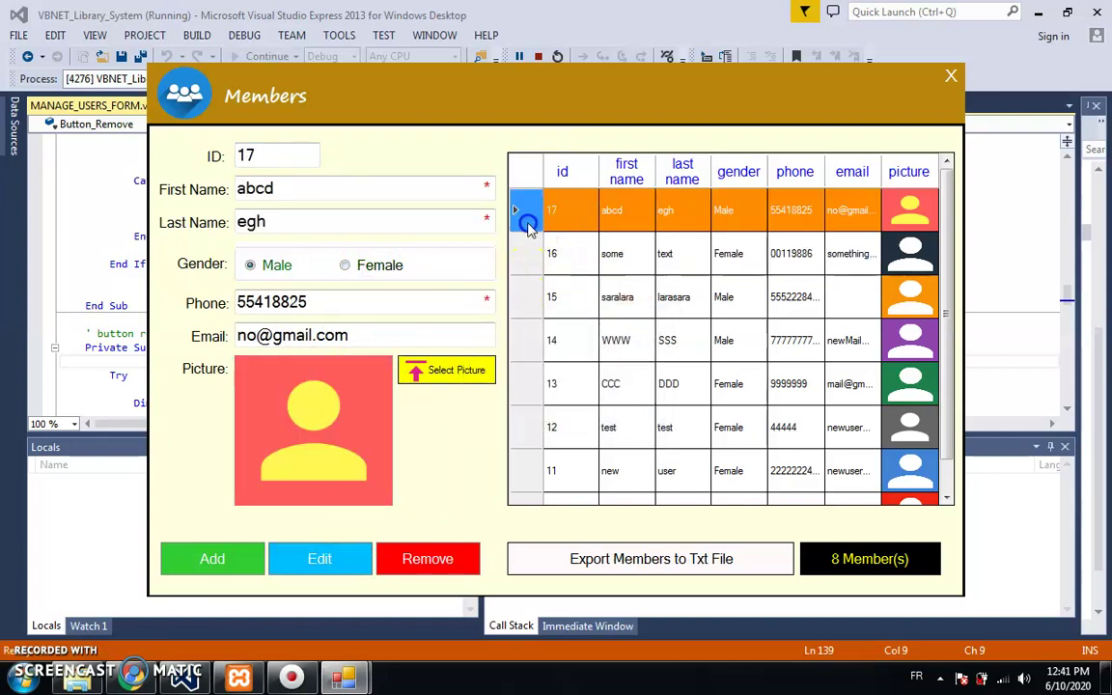
click(413, 565)
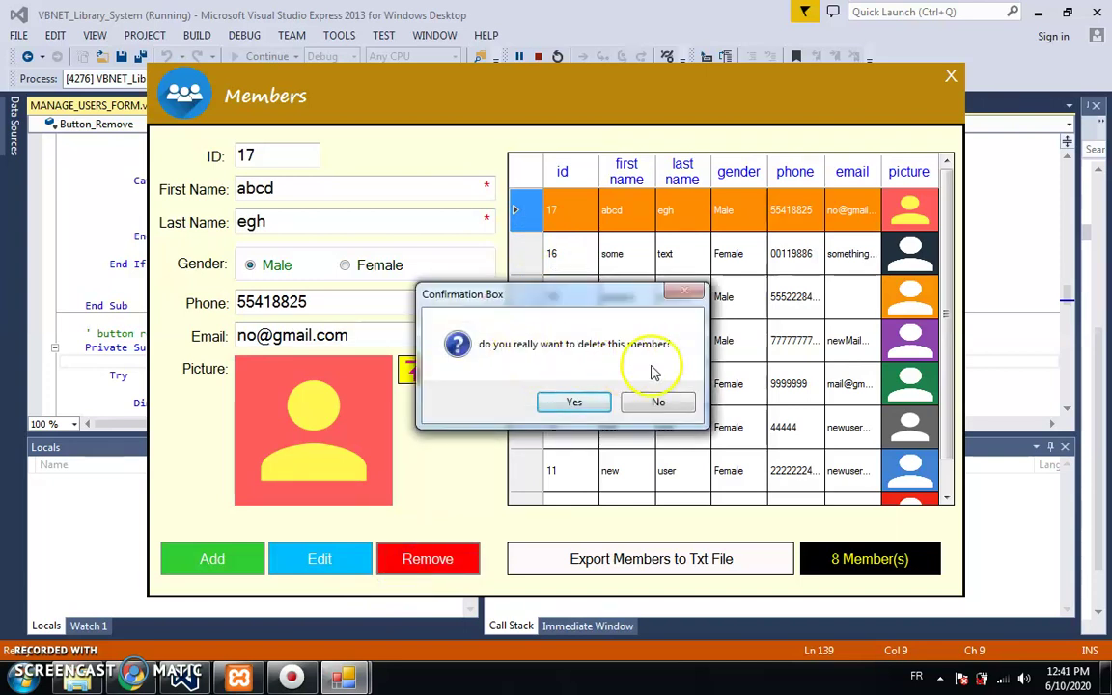
click(575, 406)
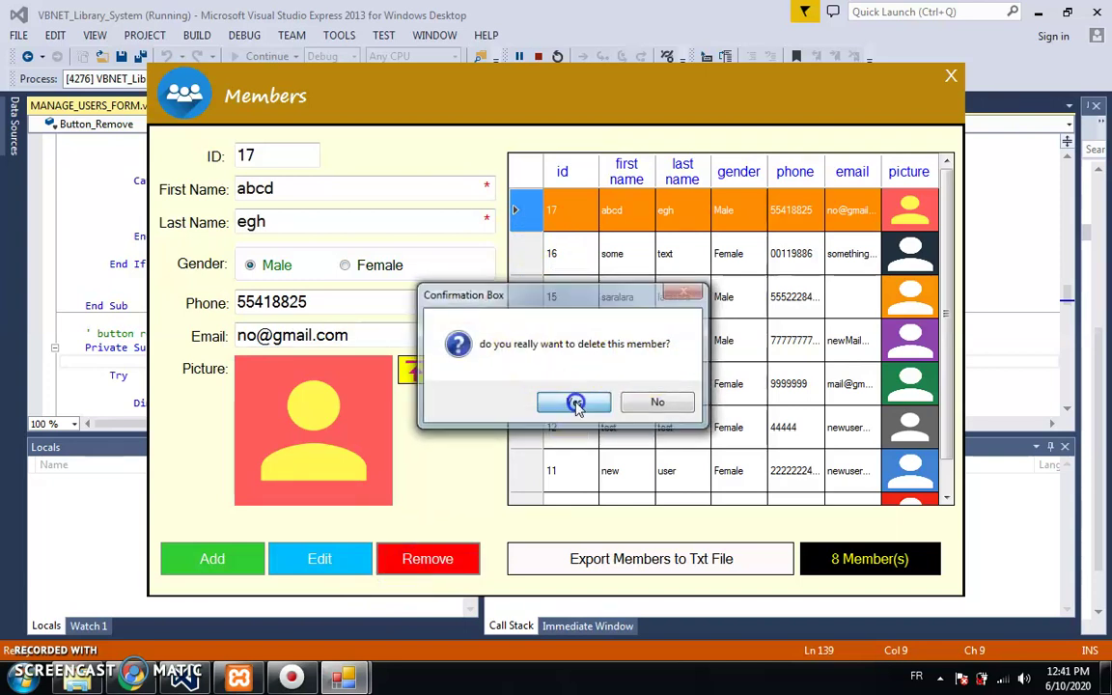
click(600, 403)
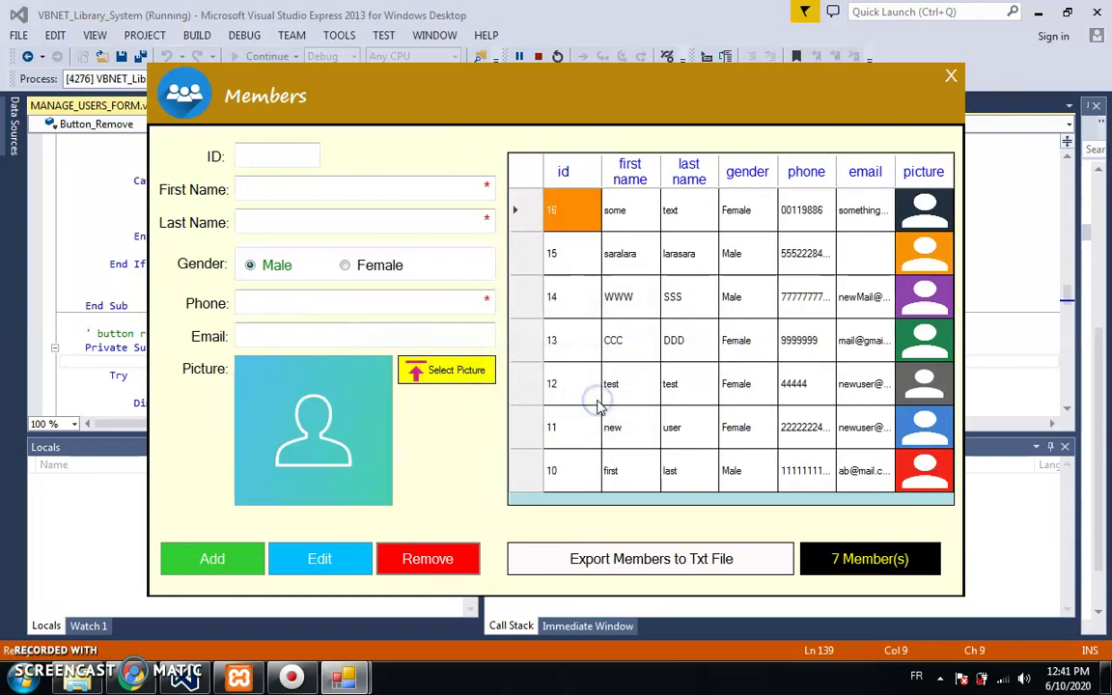
Export the members to a text file and open the exported list file in the members folder on drive C.
click(666, 569)
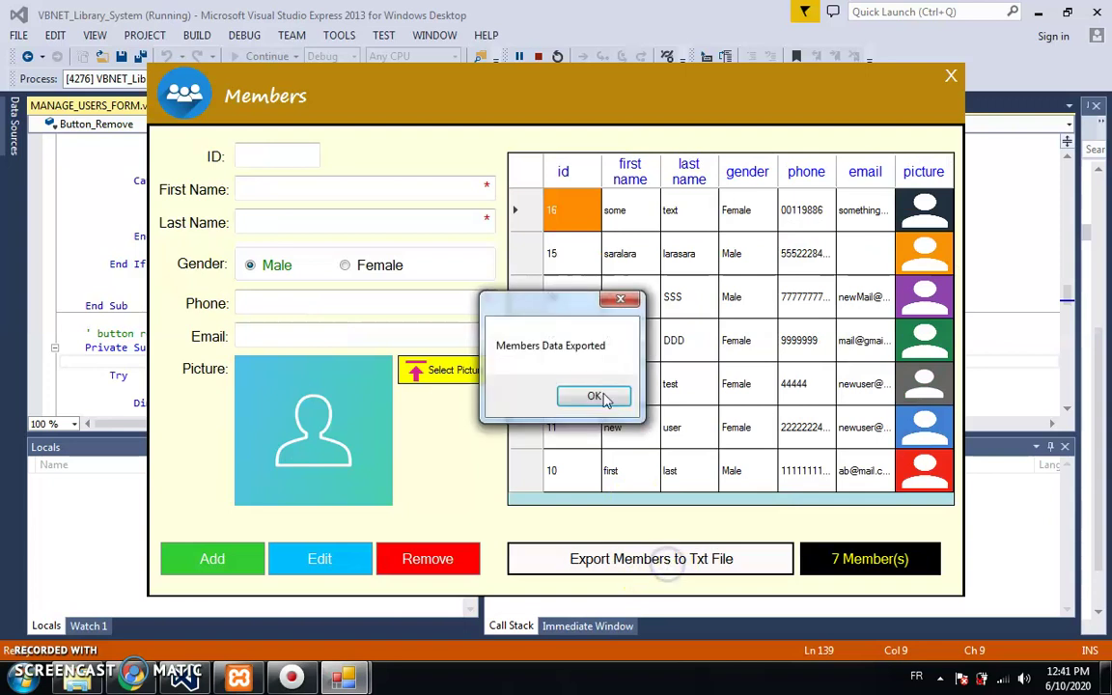
click(601, 399)
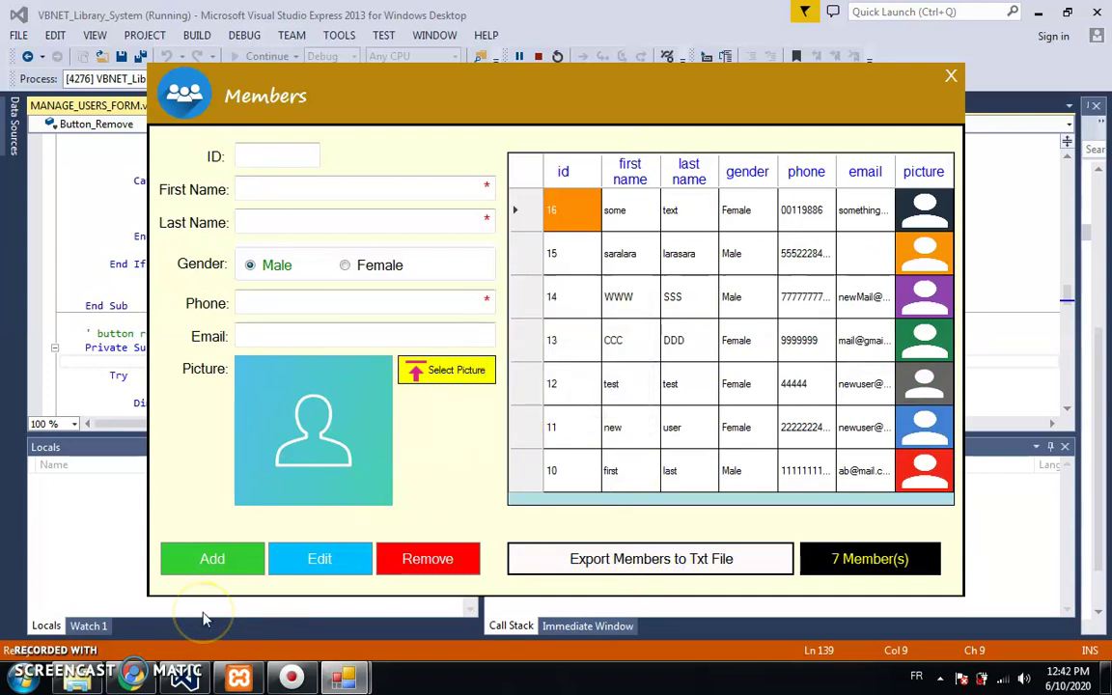
click(77, 679)
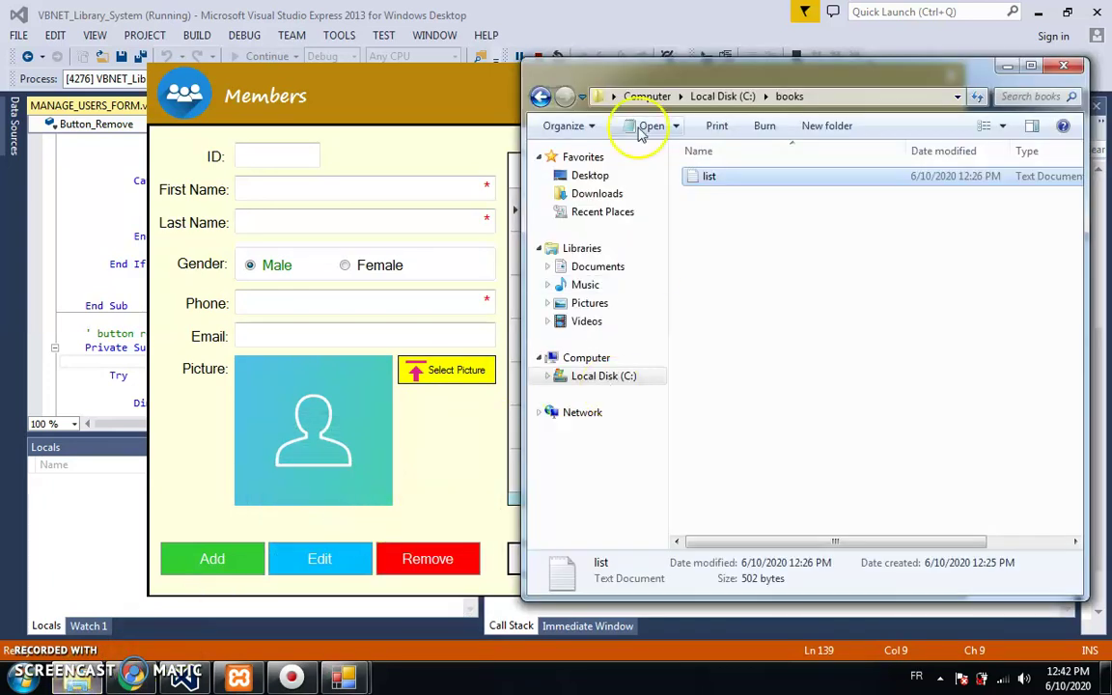
click(726, 100)
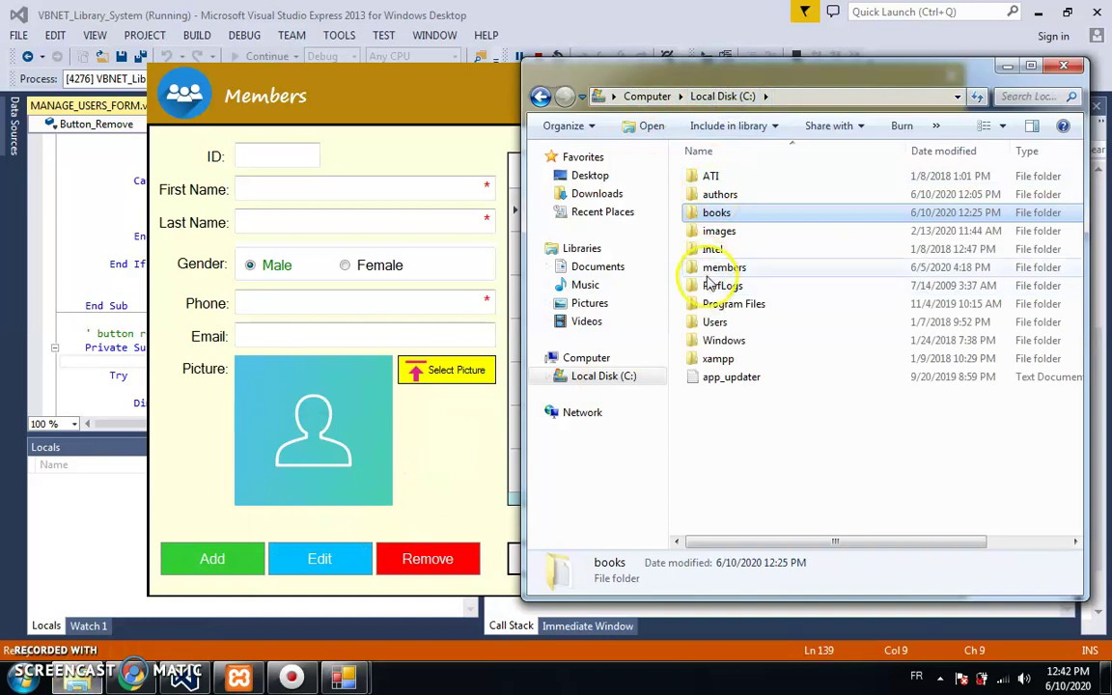
double_click(708, 268)
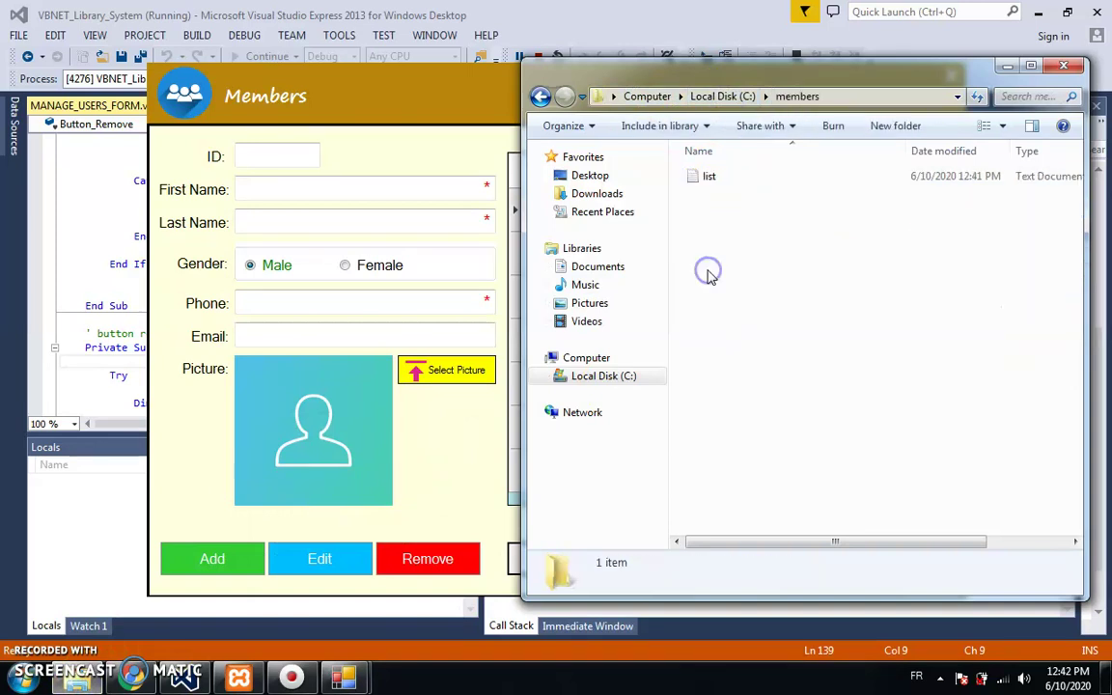
double_click(707, 183)
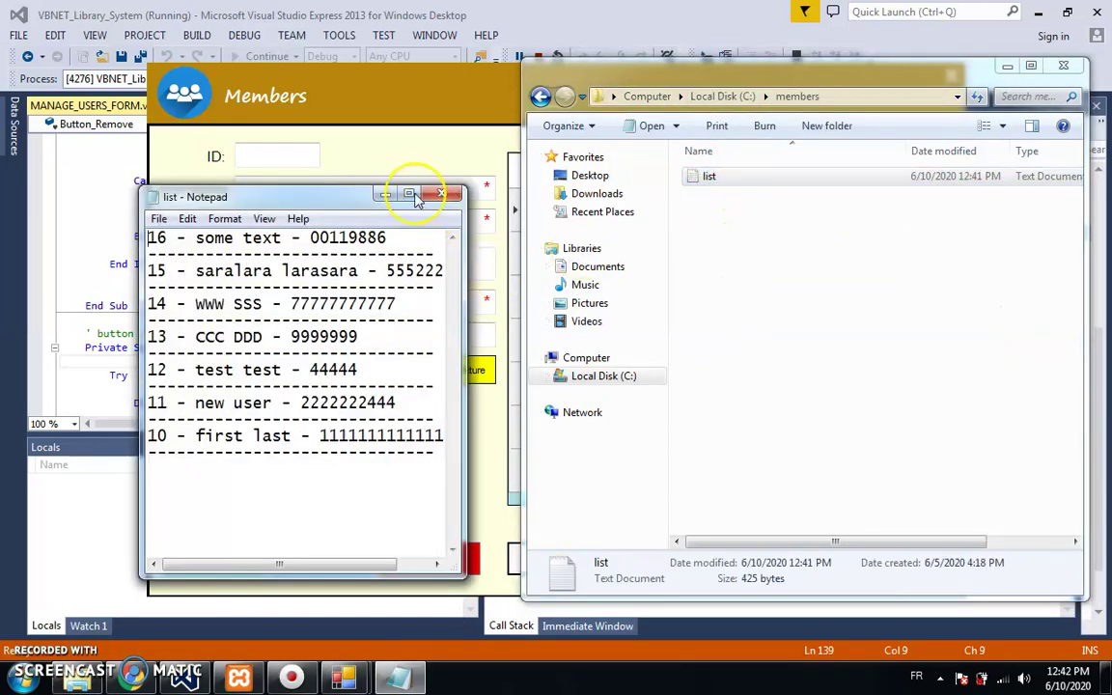
Examine the exported member entries in a maximized window, close the file and return to the library dashboard.
click(416, 198)
drag(355, 268, 37, 37)
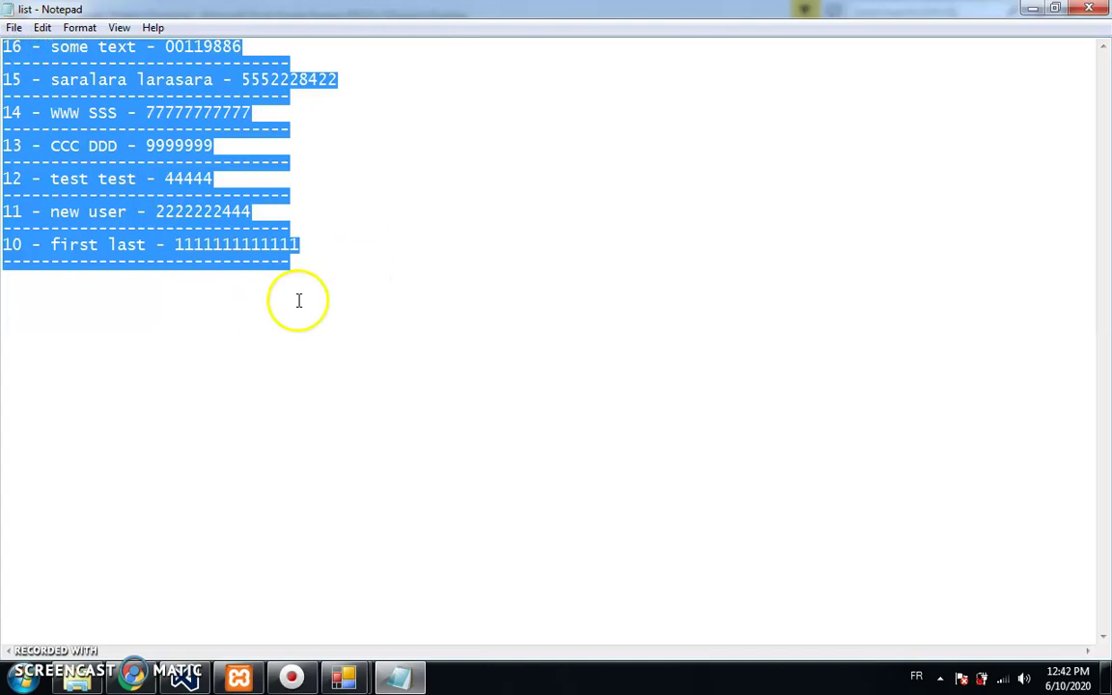
click(336, 294)
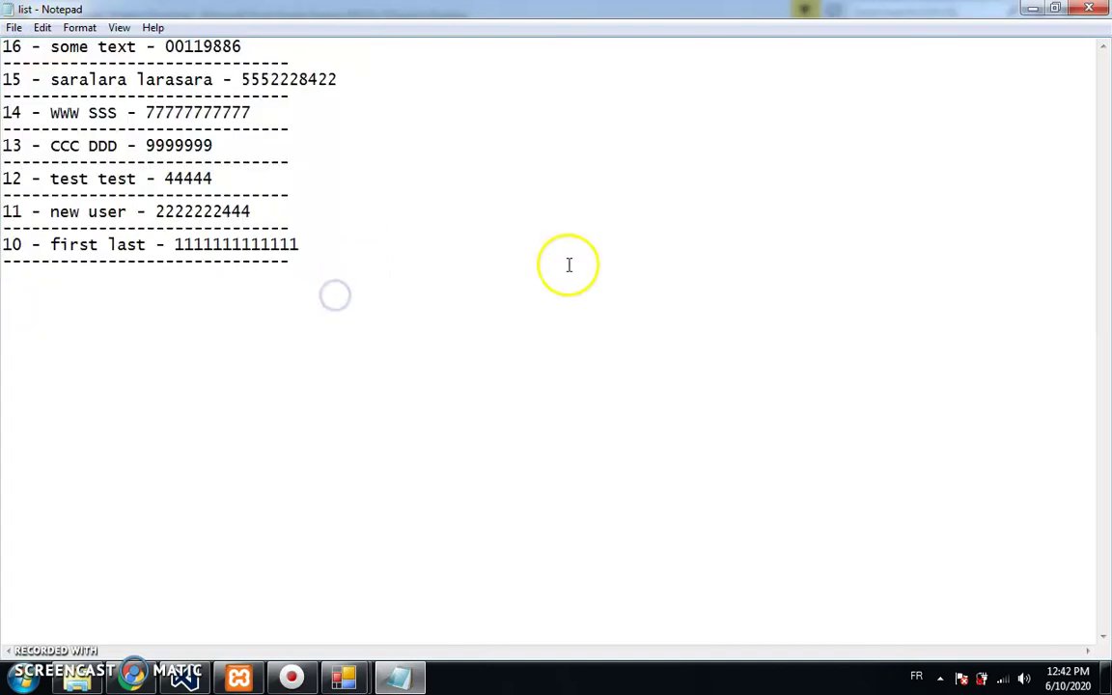
click(1087, 11)
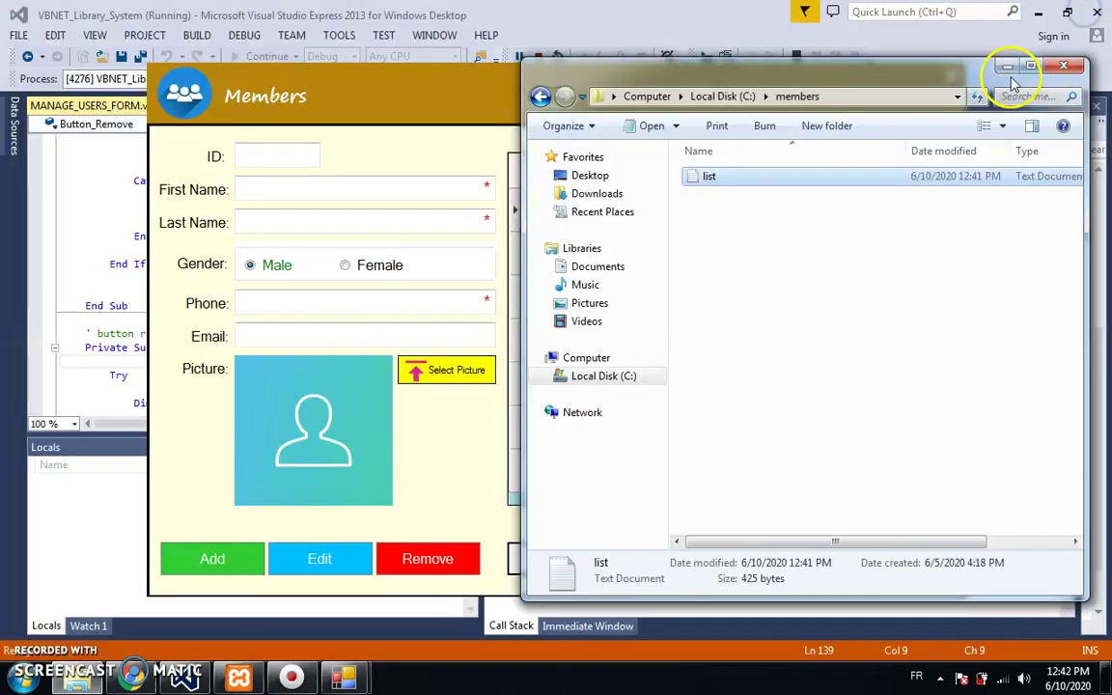
click(1002, 67)
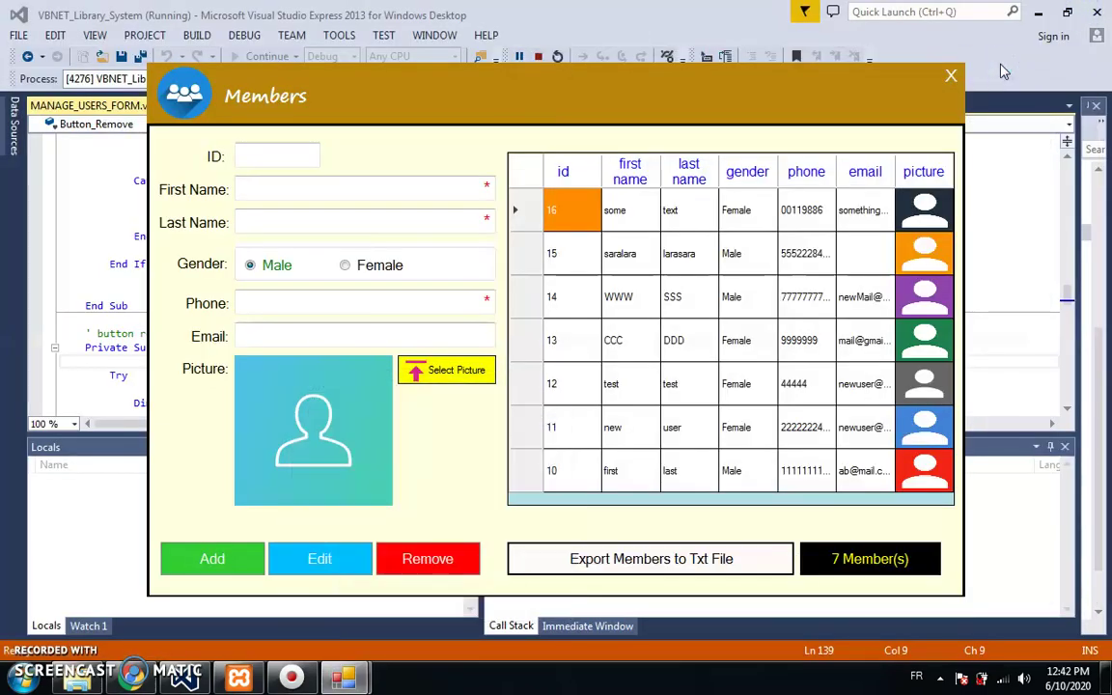
click(951, 77)
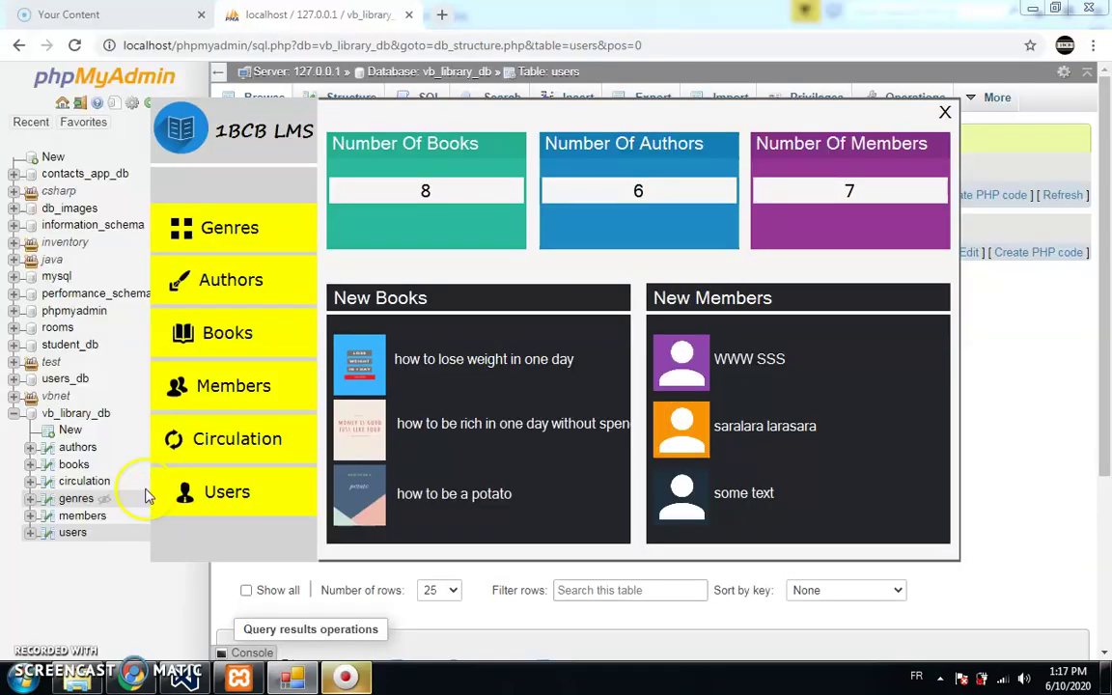
Open the Circulation form, look up book ID 0 for issuing, and check its book details card before closing it.
click(205, 455)
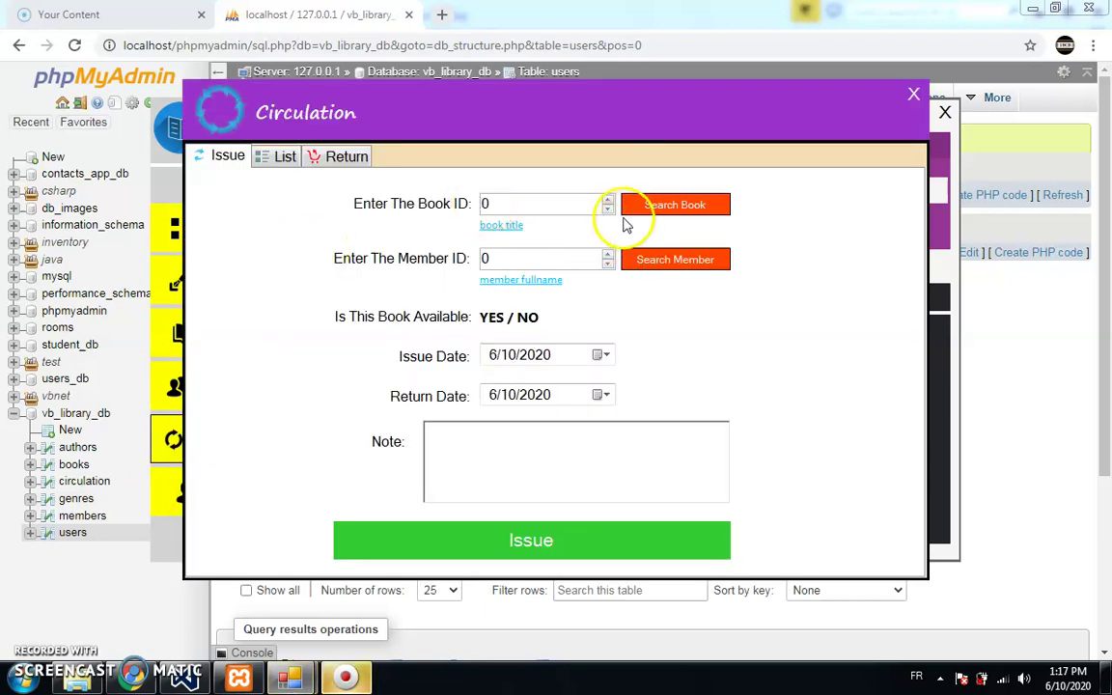
click(641, 206)
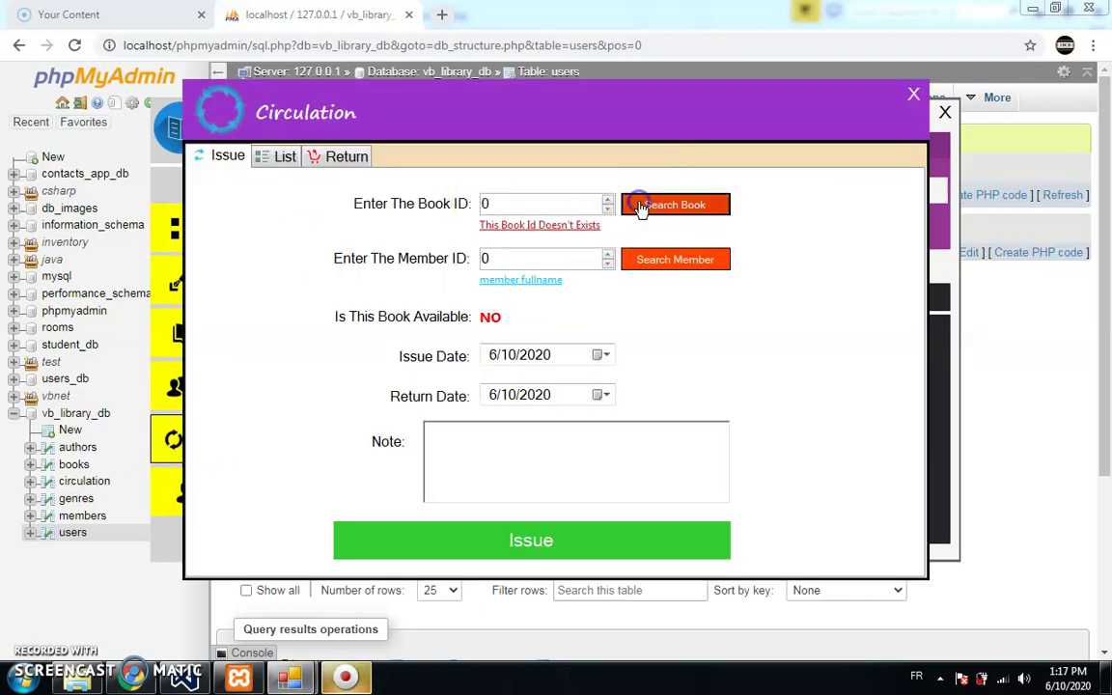
click(527, 226)
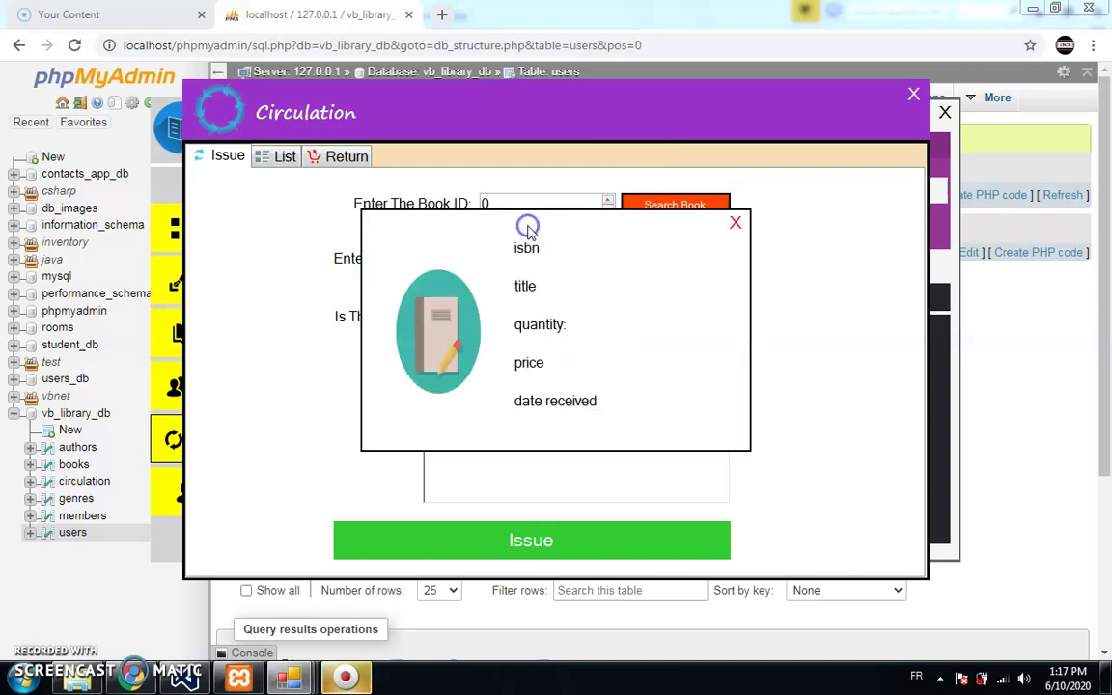
click(735, 225)
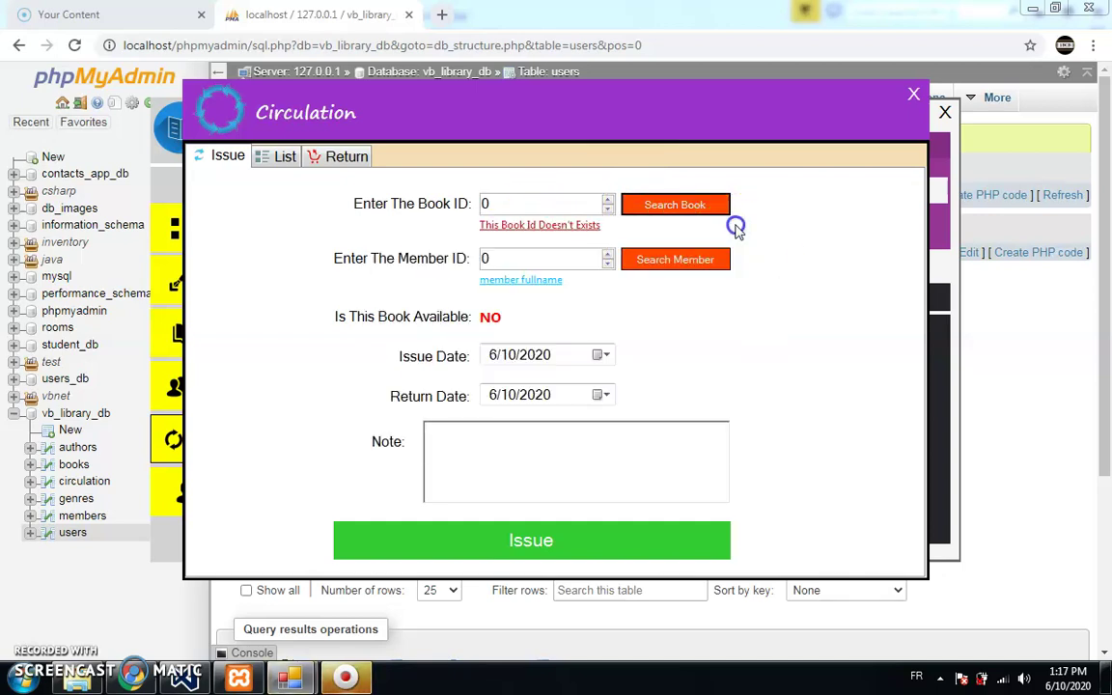
Raise the book ID to 7, search for that book, view its details card and close the card.
click(607, 208)
click(630, 209)
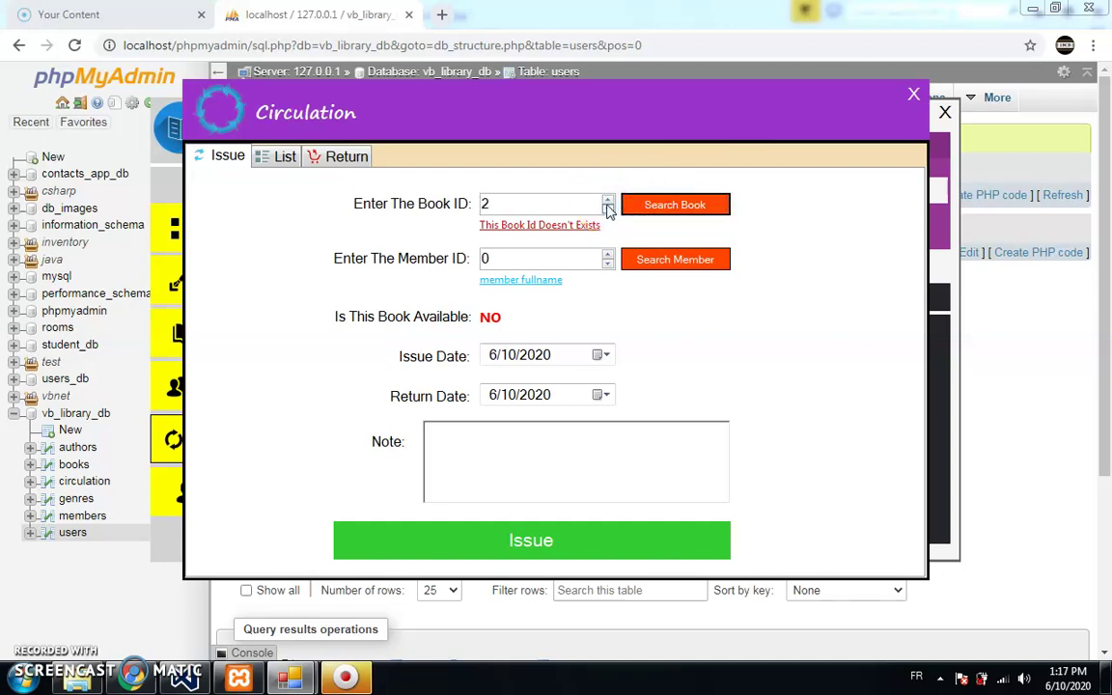
click(608, 202)
click(647, 208)
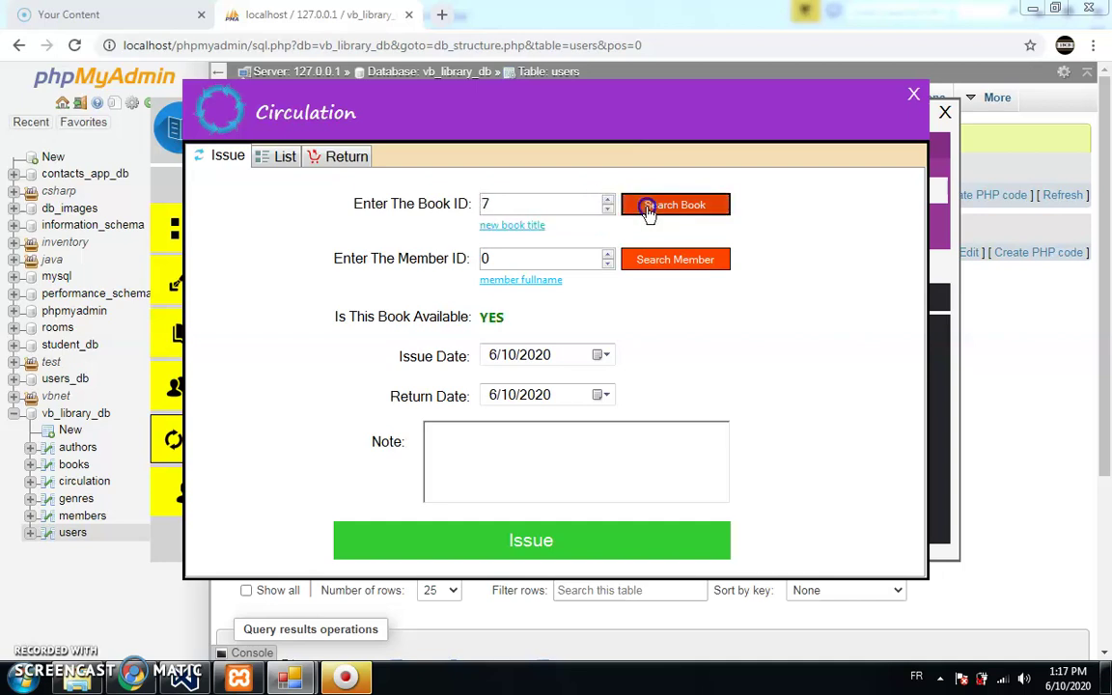
click(516, 226)
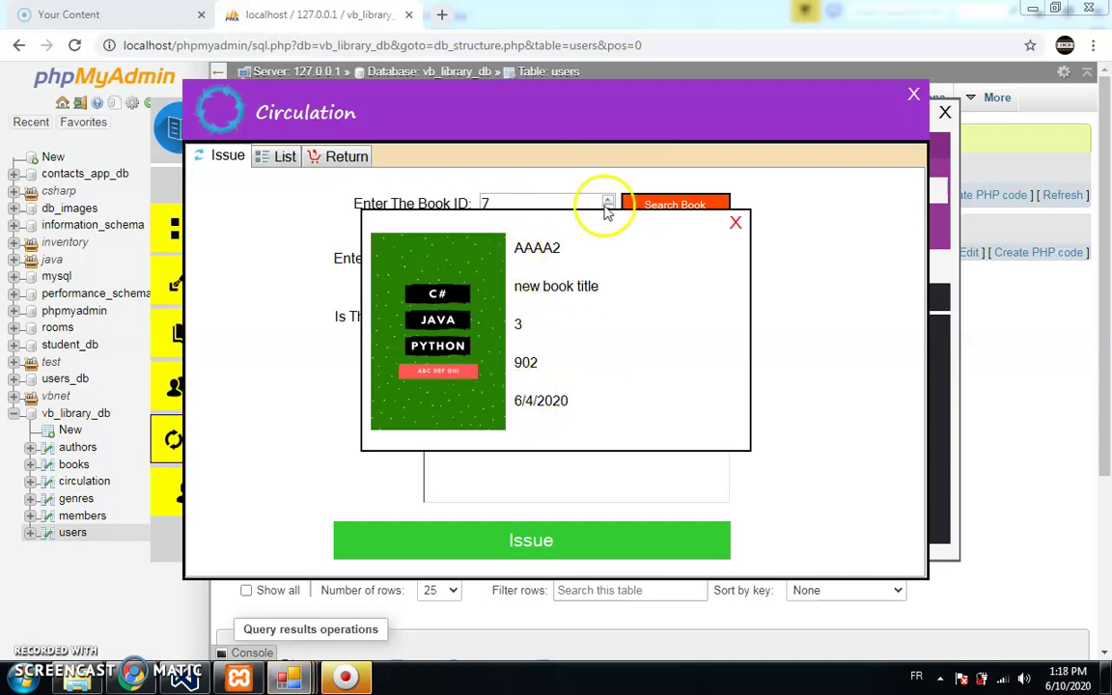
click(736, 221)
Search for book ID 8 in the issue form, then view and close its details card.
click(606, 199)
click(657, 205)
click(502, 226)
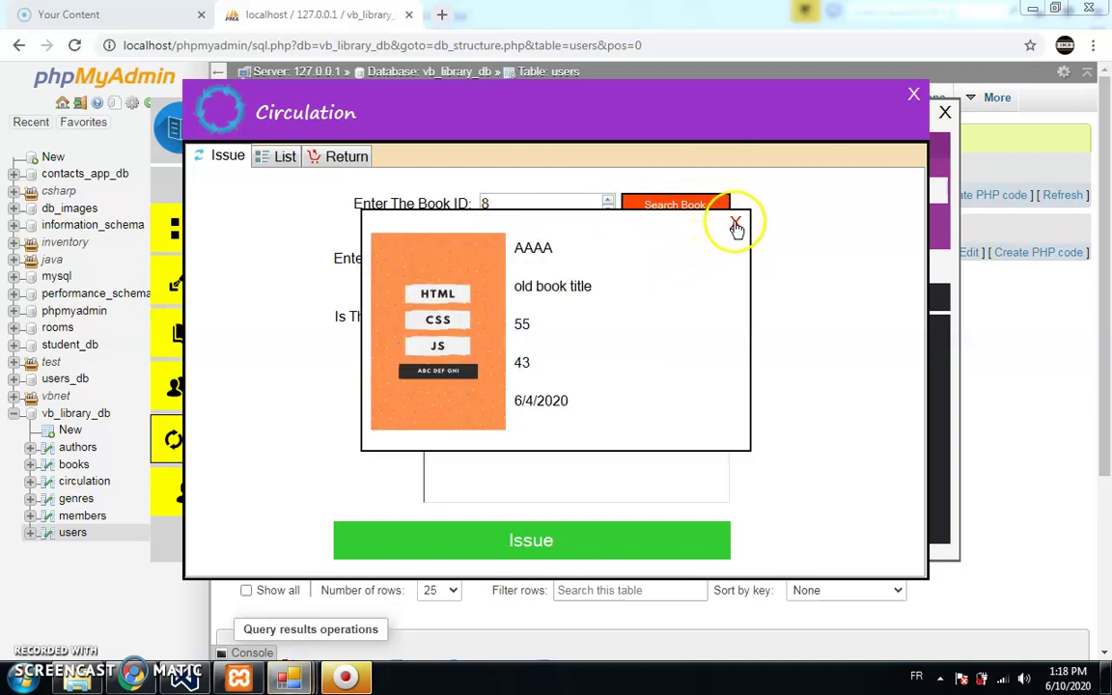
click(735, 222)
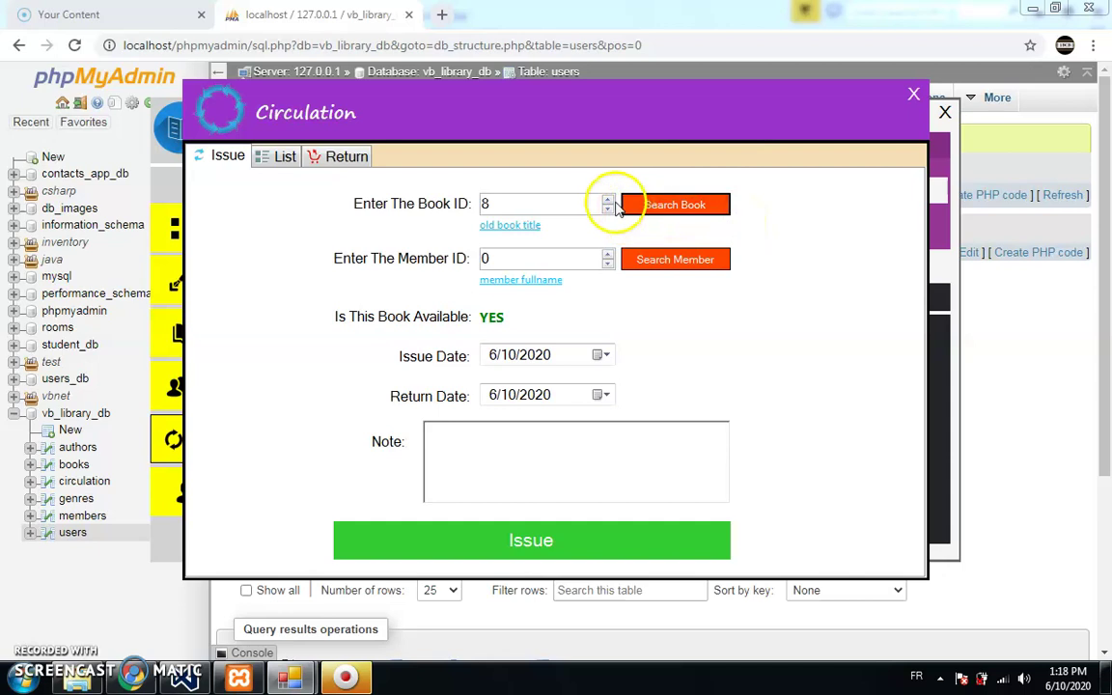
Look up book ID 9 for issuing, open its details card and close it again.
click(607, 198)
click(657, 215)
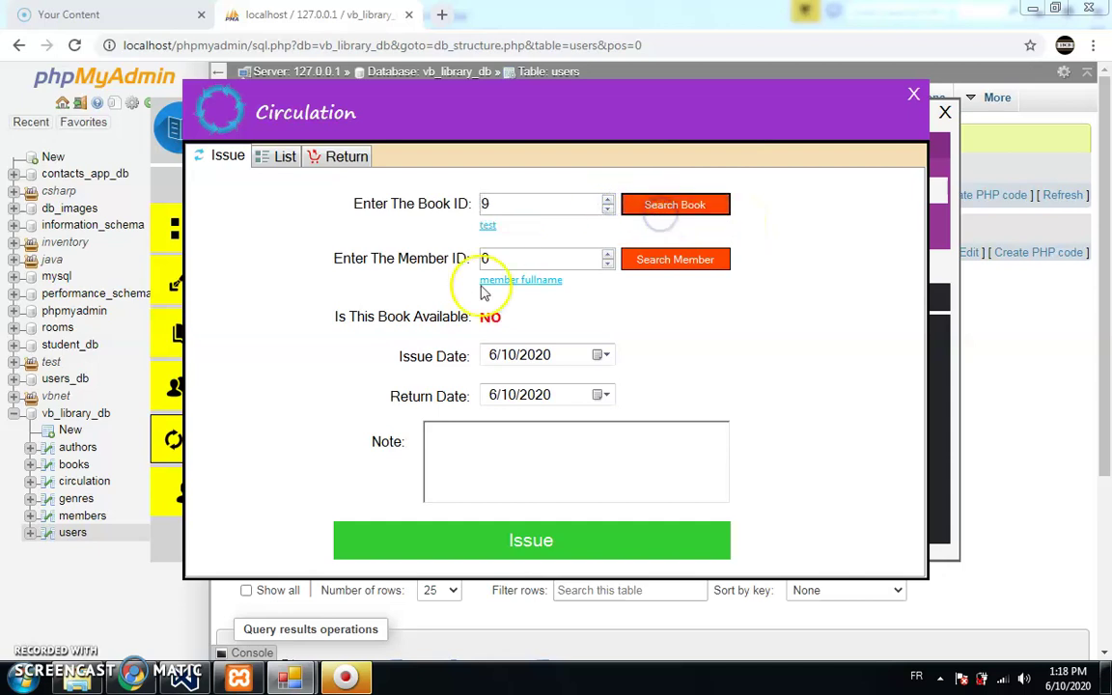
click(488, 226)
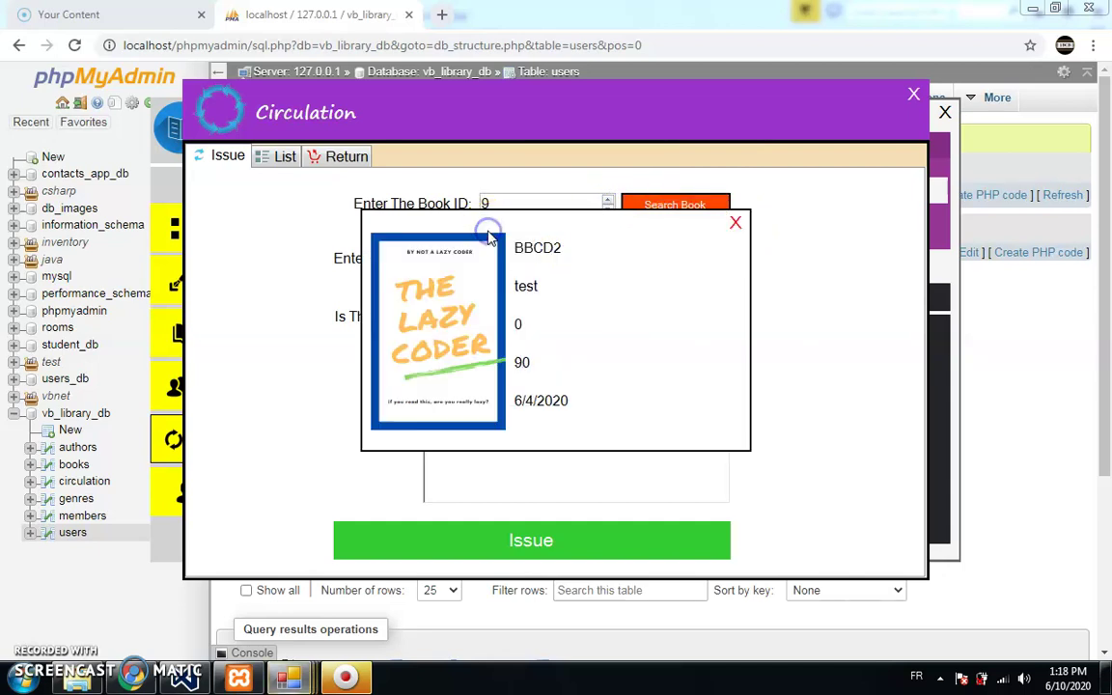
click(739, 224)
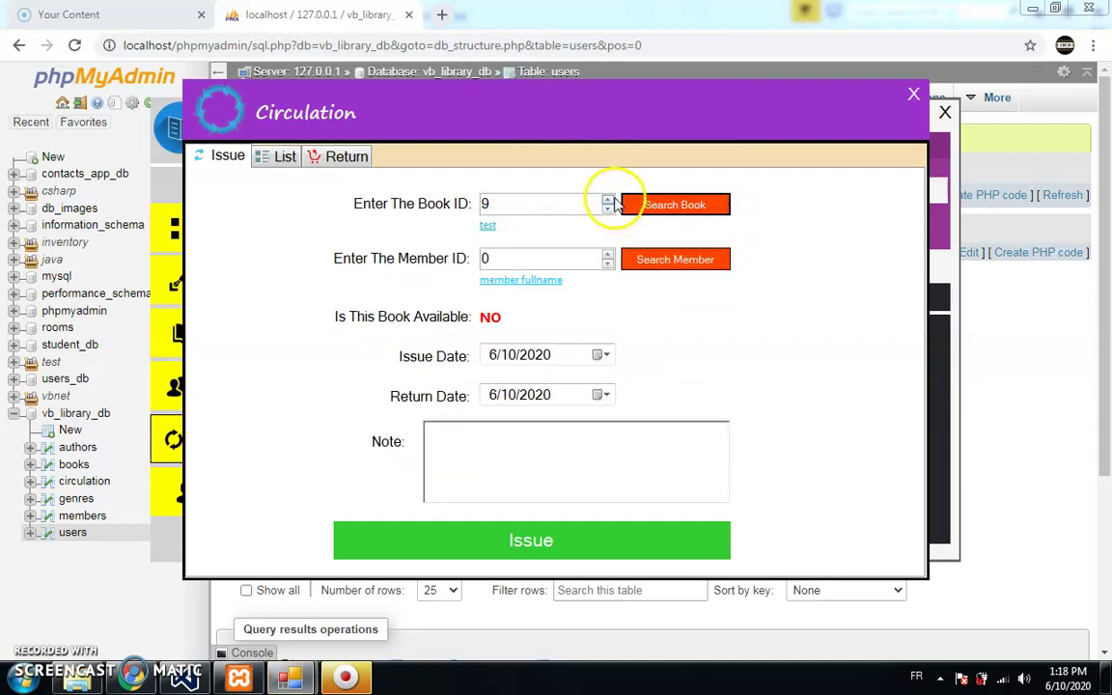